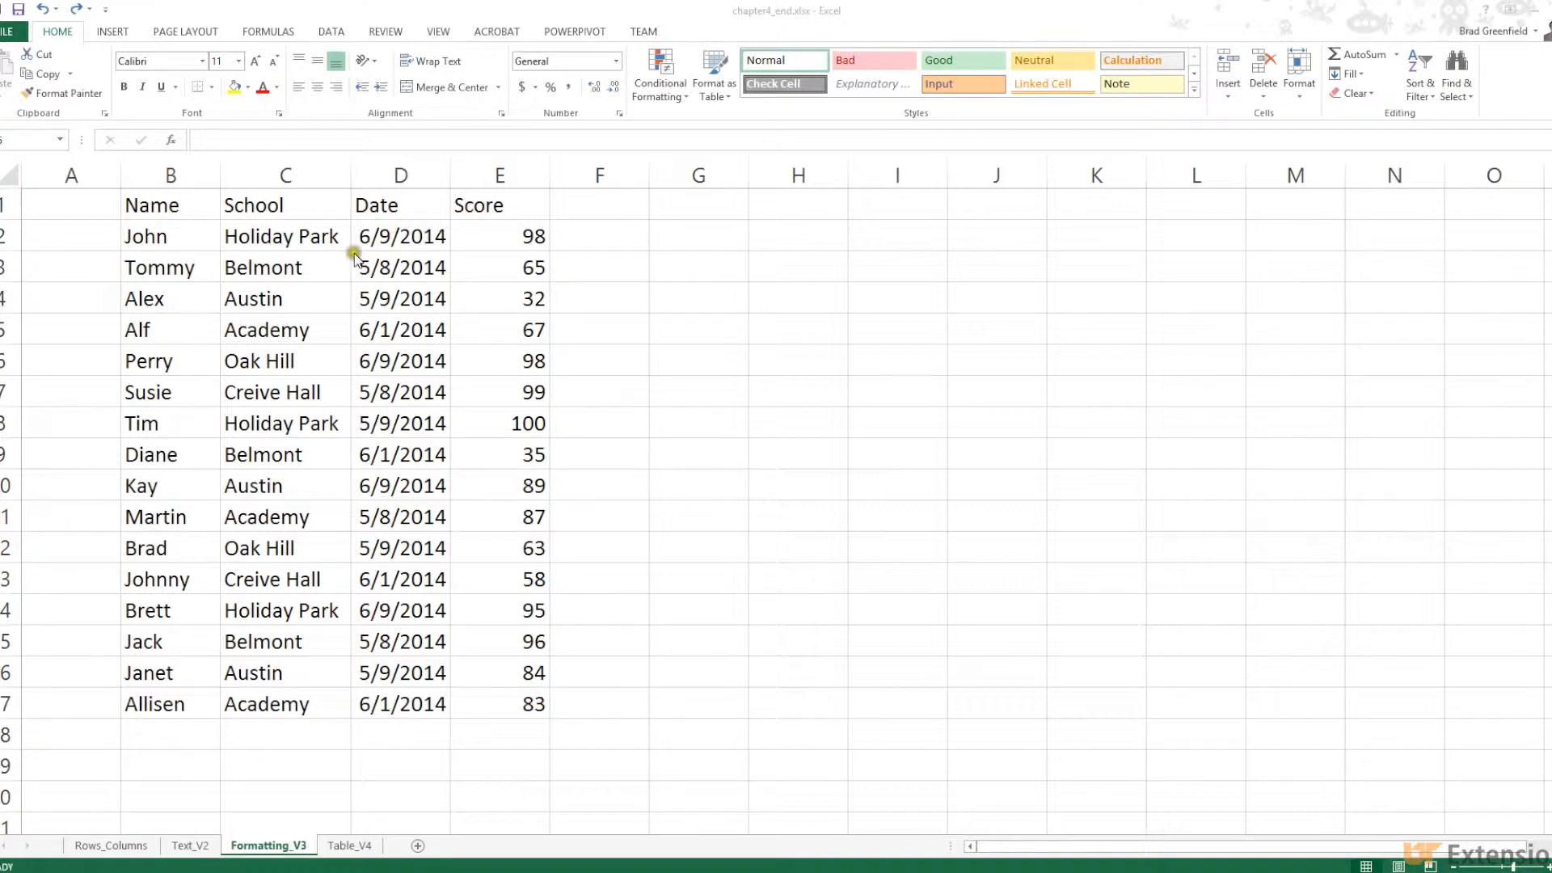
Open the Format Cells dialog for cell B2 and move it over the sheet
left_click(189, 234)
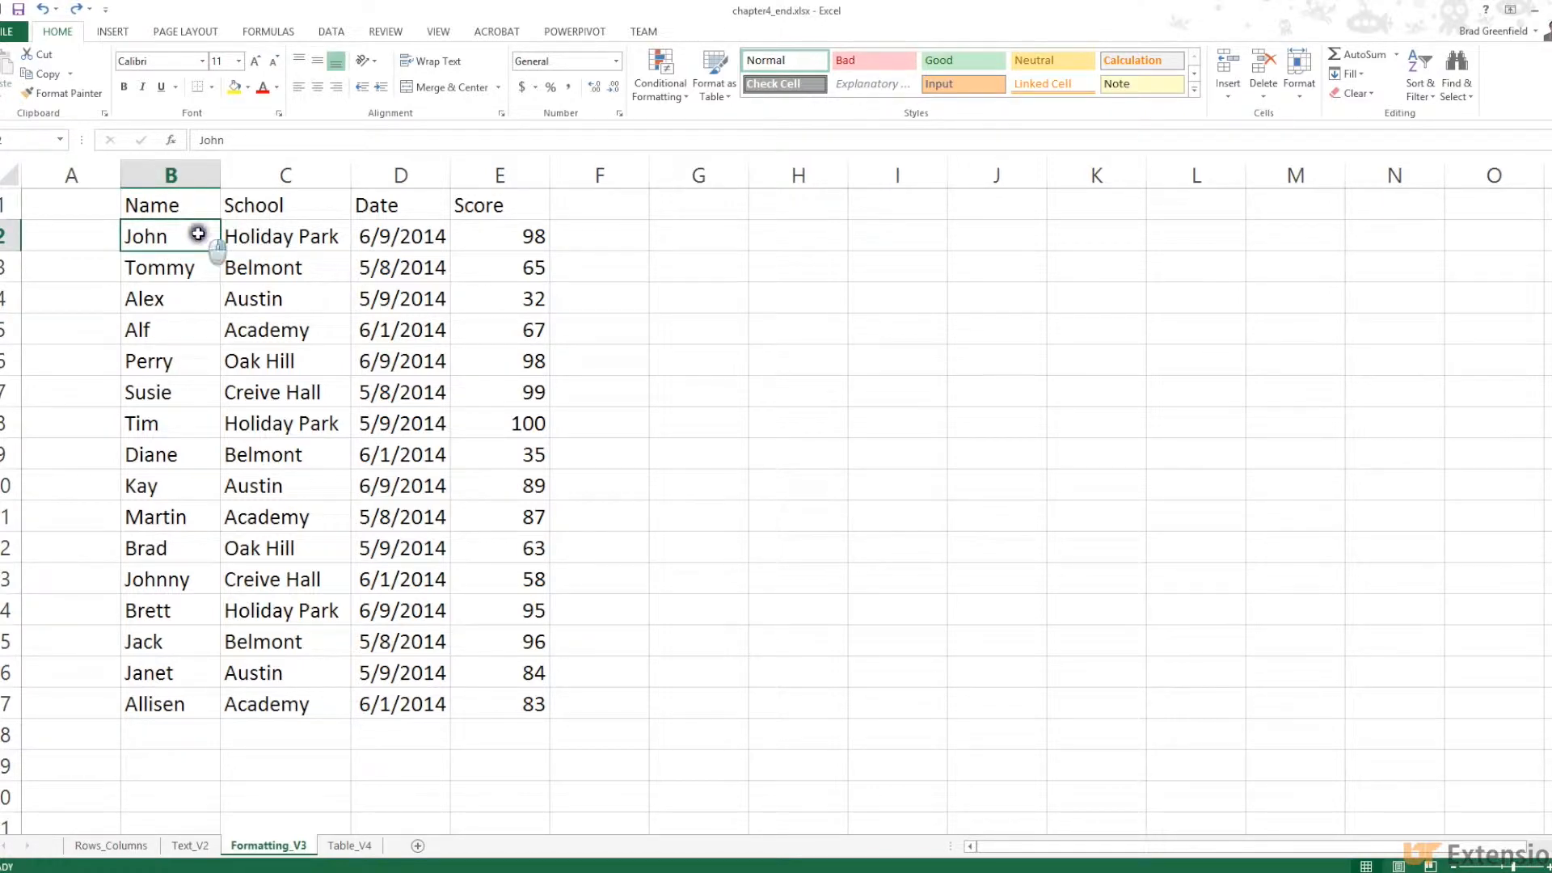
right_click(198, 233)
left_click(271, 498)
left_click_drag(224, 310, 570, 260)
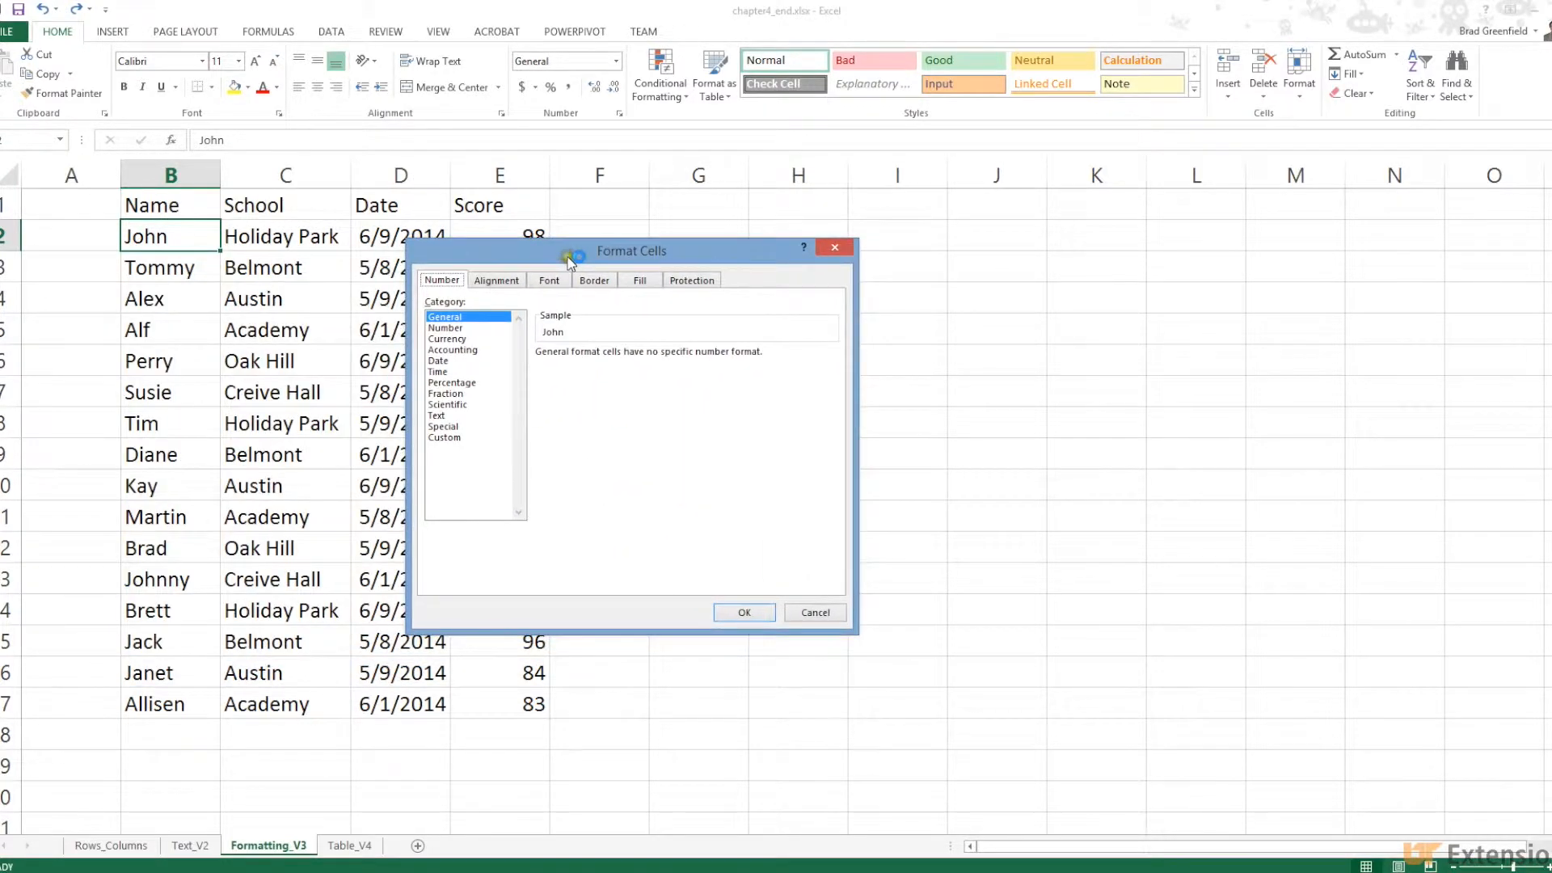
Browse the Alignment, Font, Border, Fill and Protection tabs, returning to Number
left_click(493, 279)
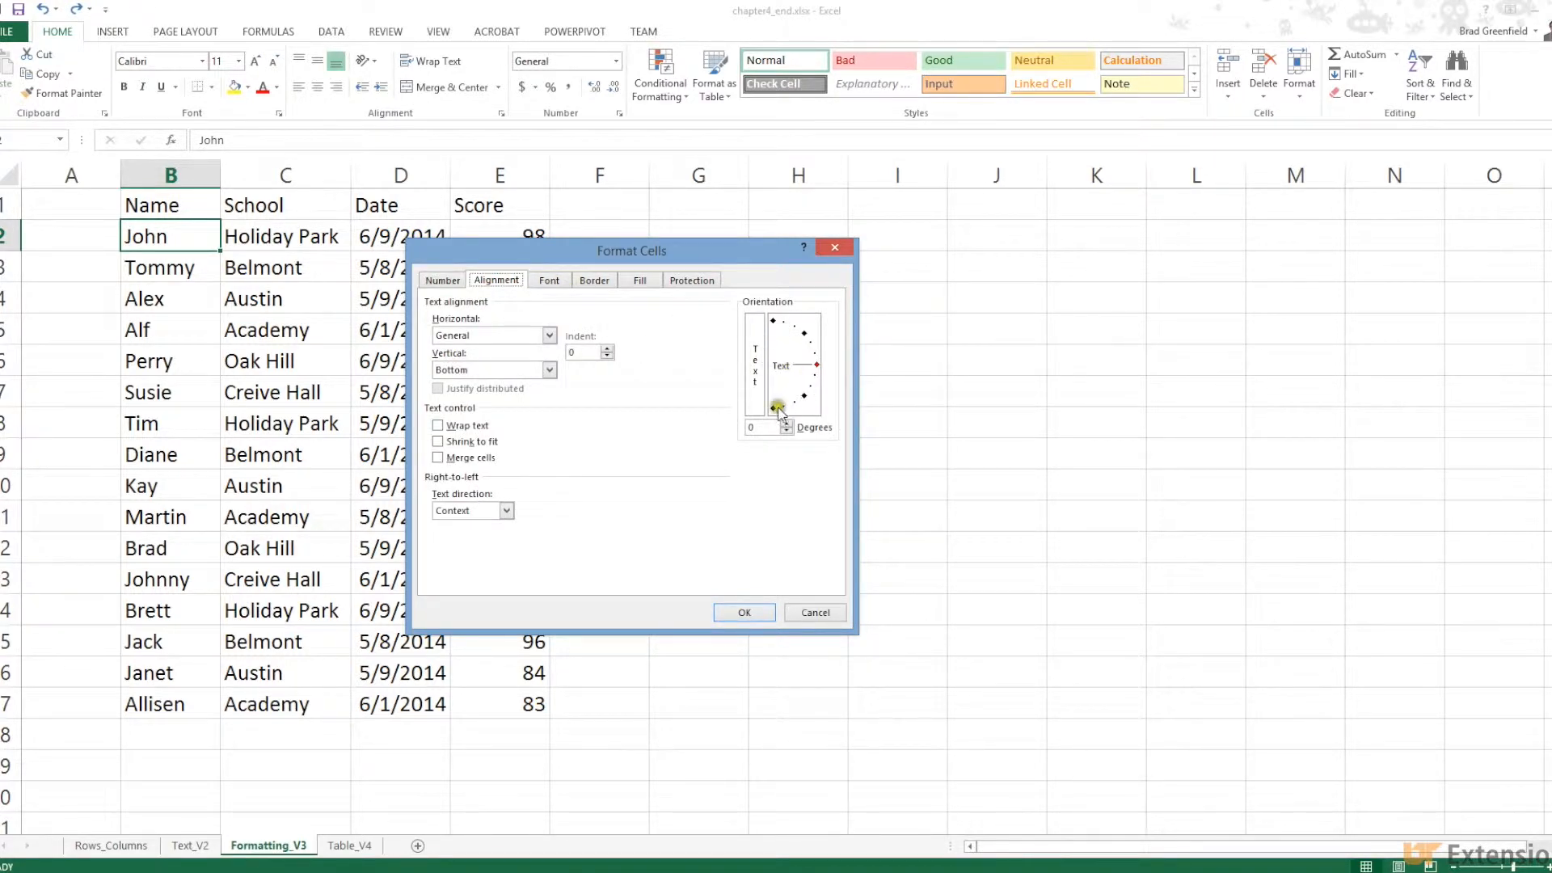
left_click(548, 283)
left_click(596, 282)
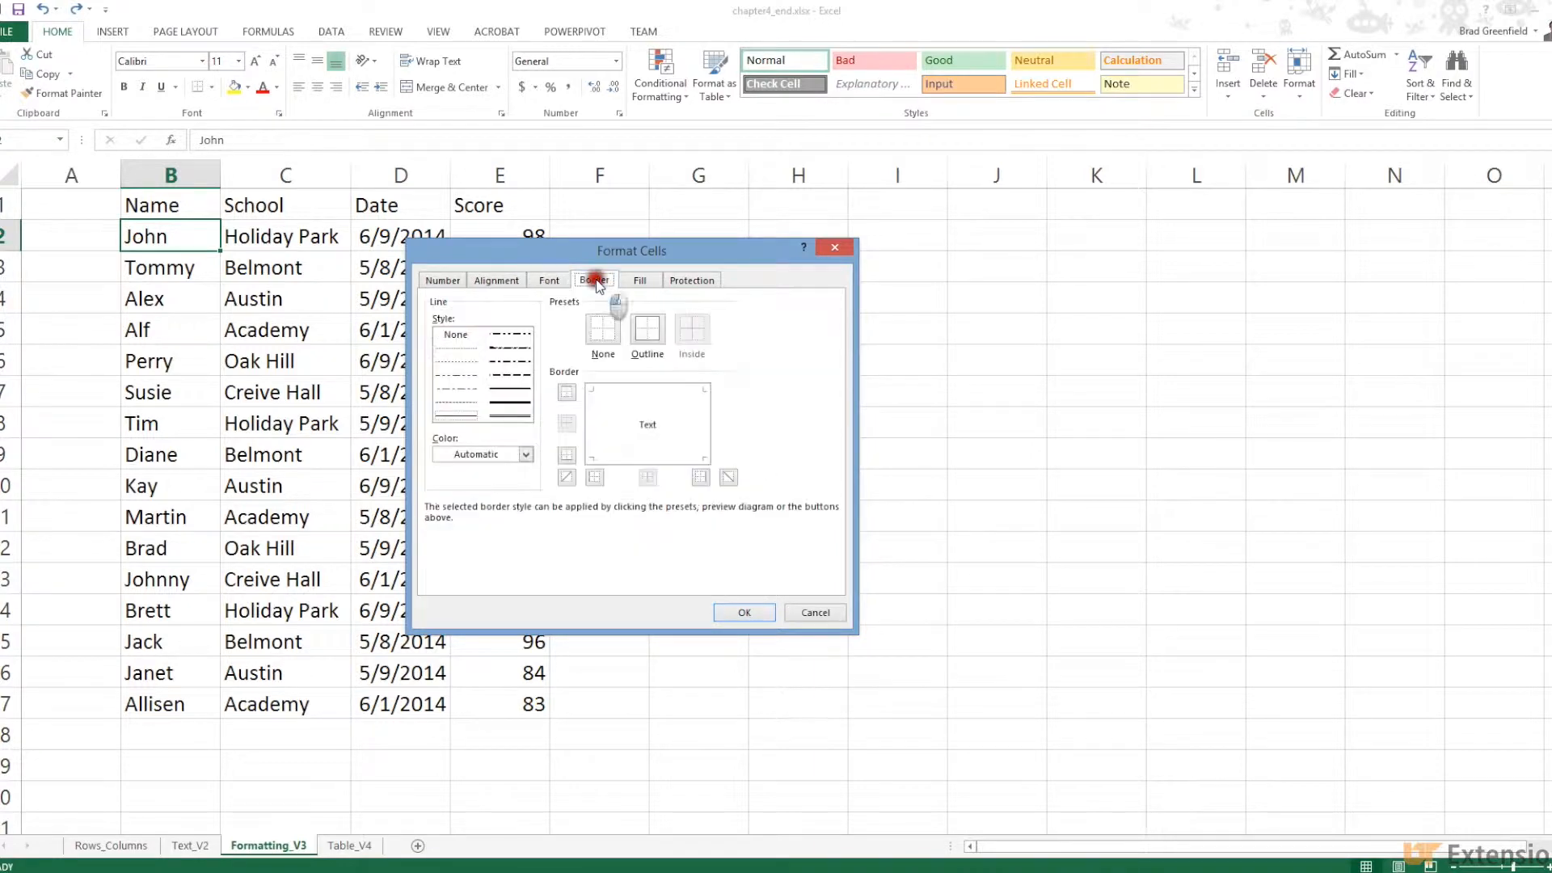
left_click(634, 281)
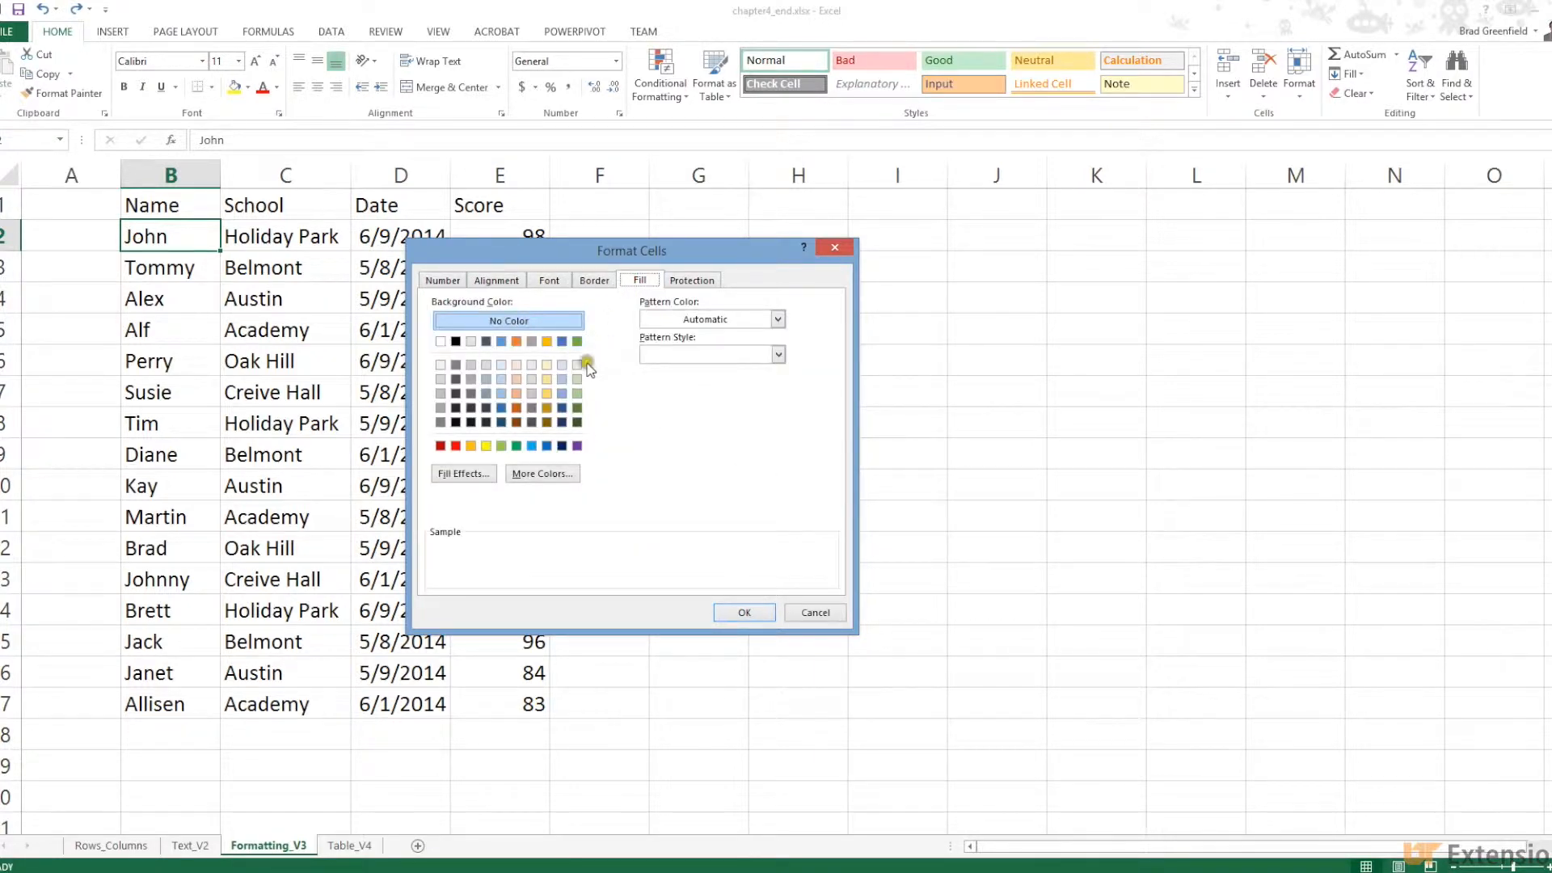
left_click(683, 282)
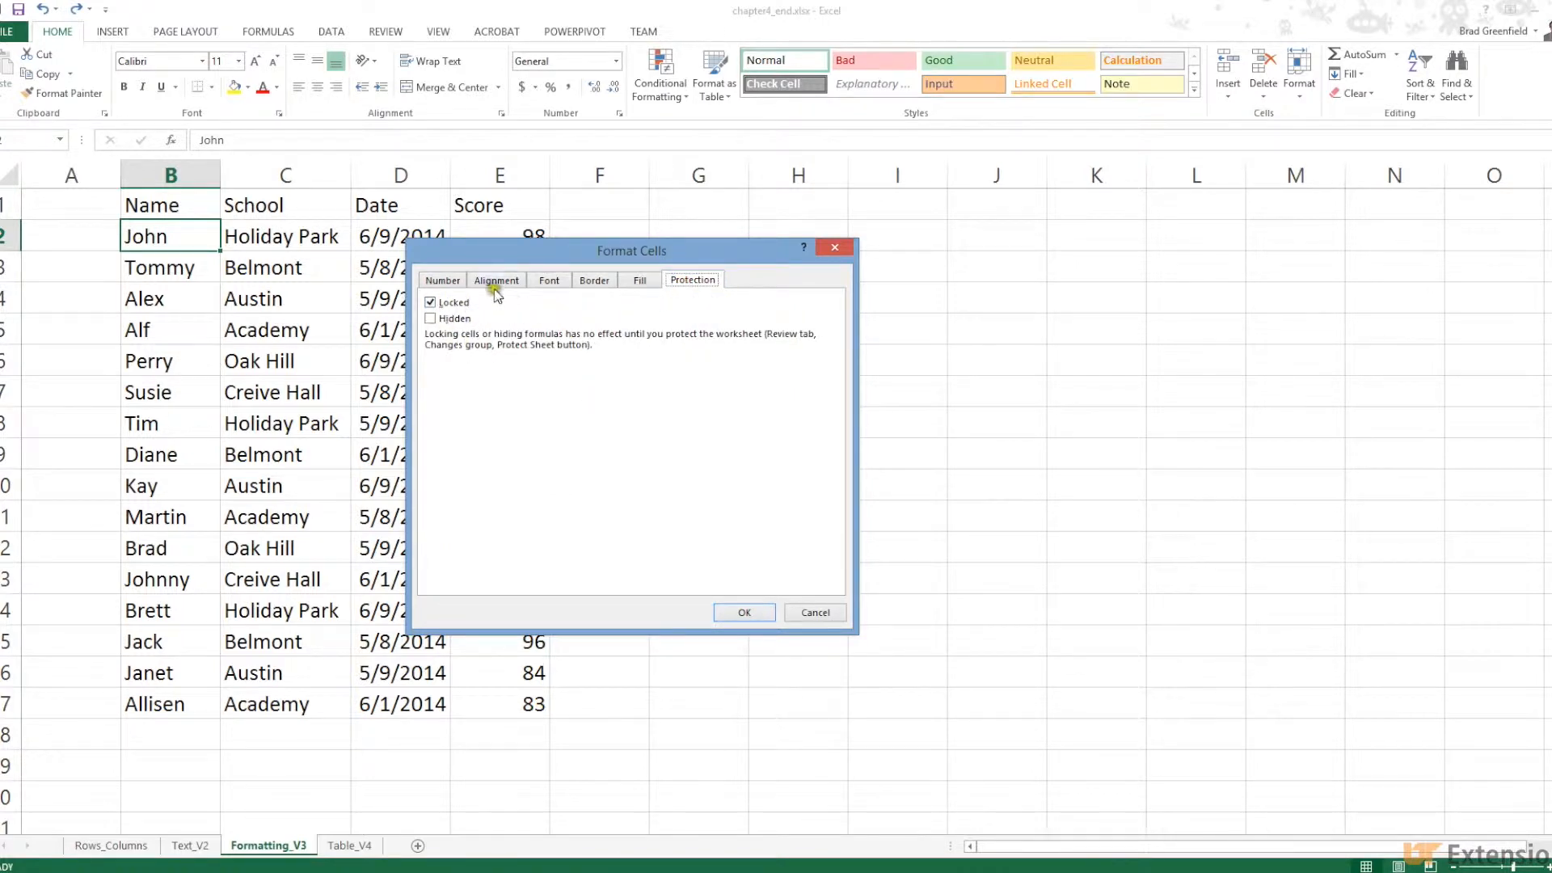
left_click(443, 280)
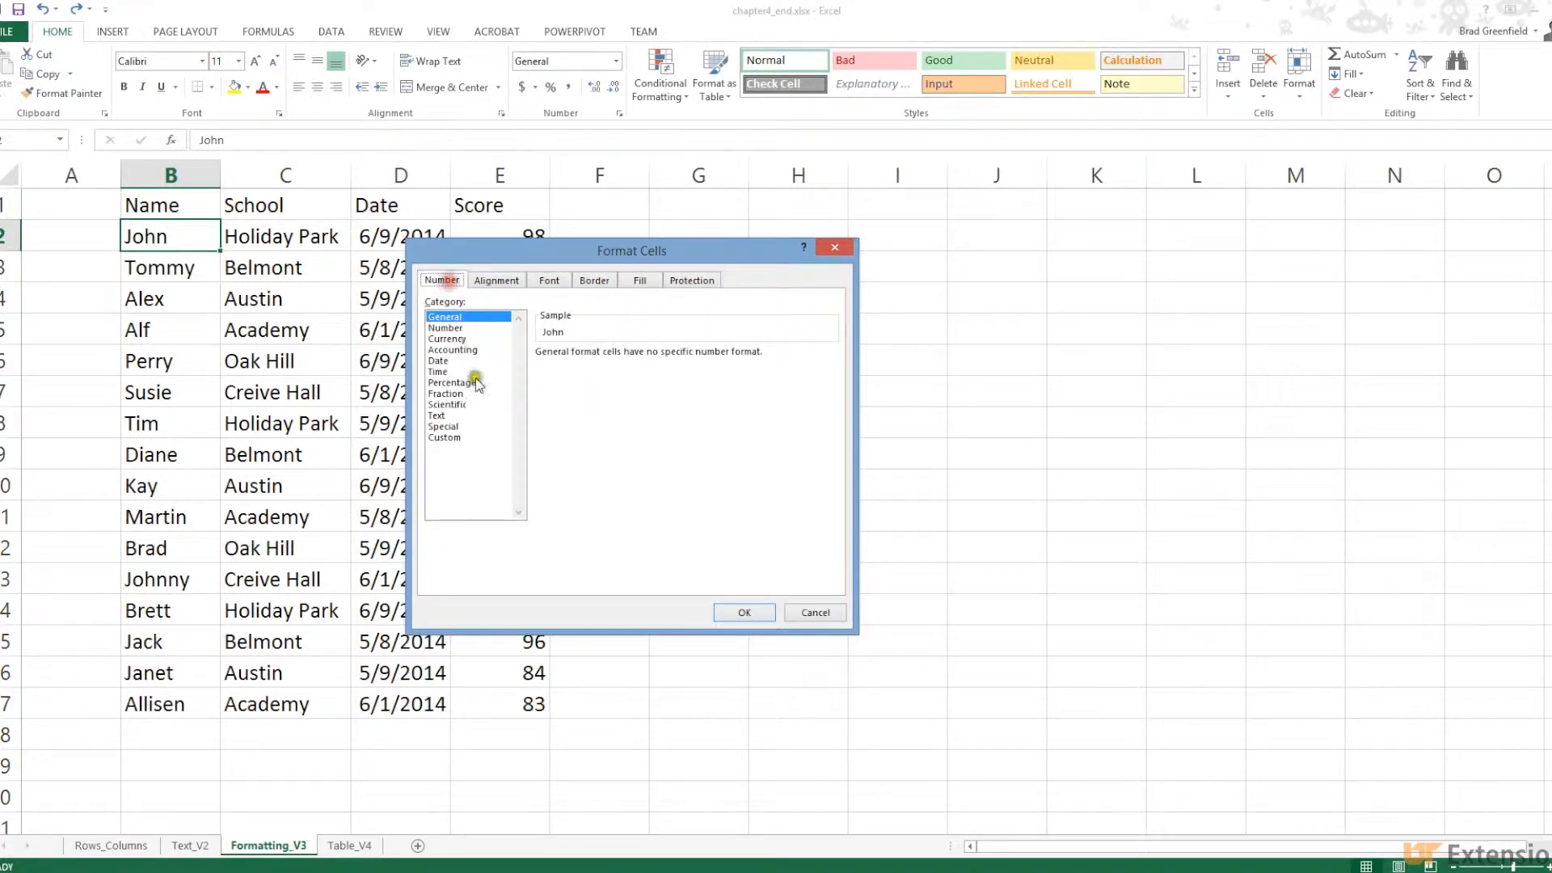
Browse the Number through Text categories, ending on Special's Zip Code and Phone Number types
left_click(445, 327)
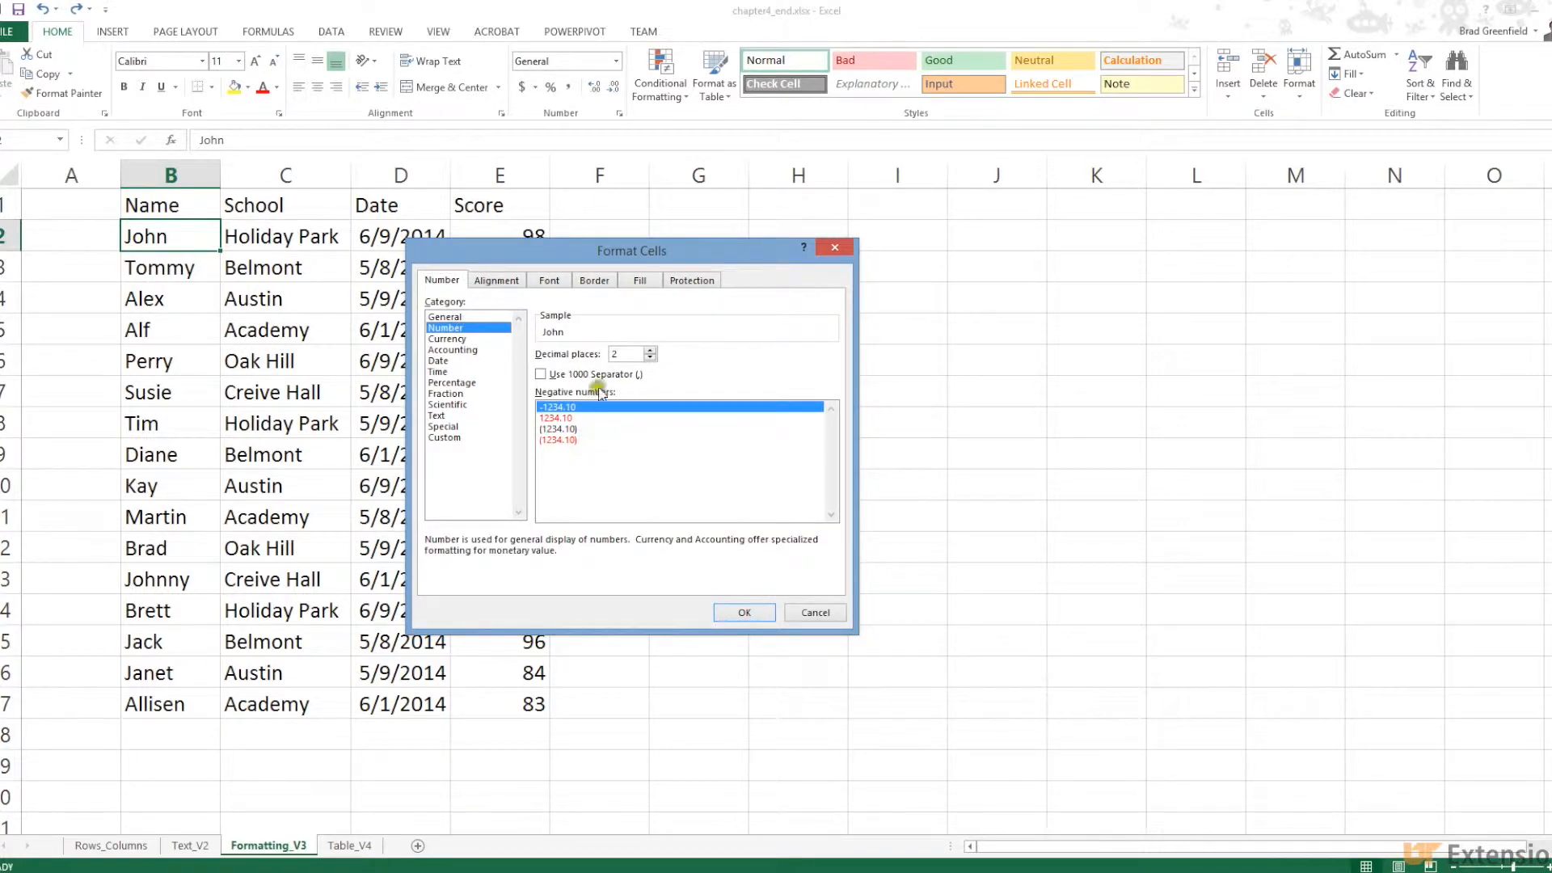
left_click(447, 339)
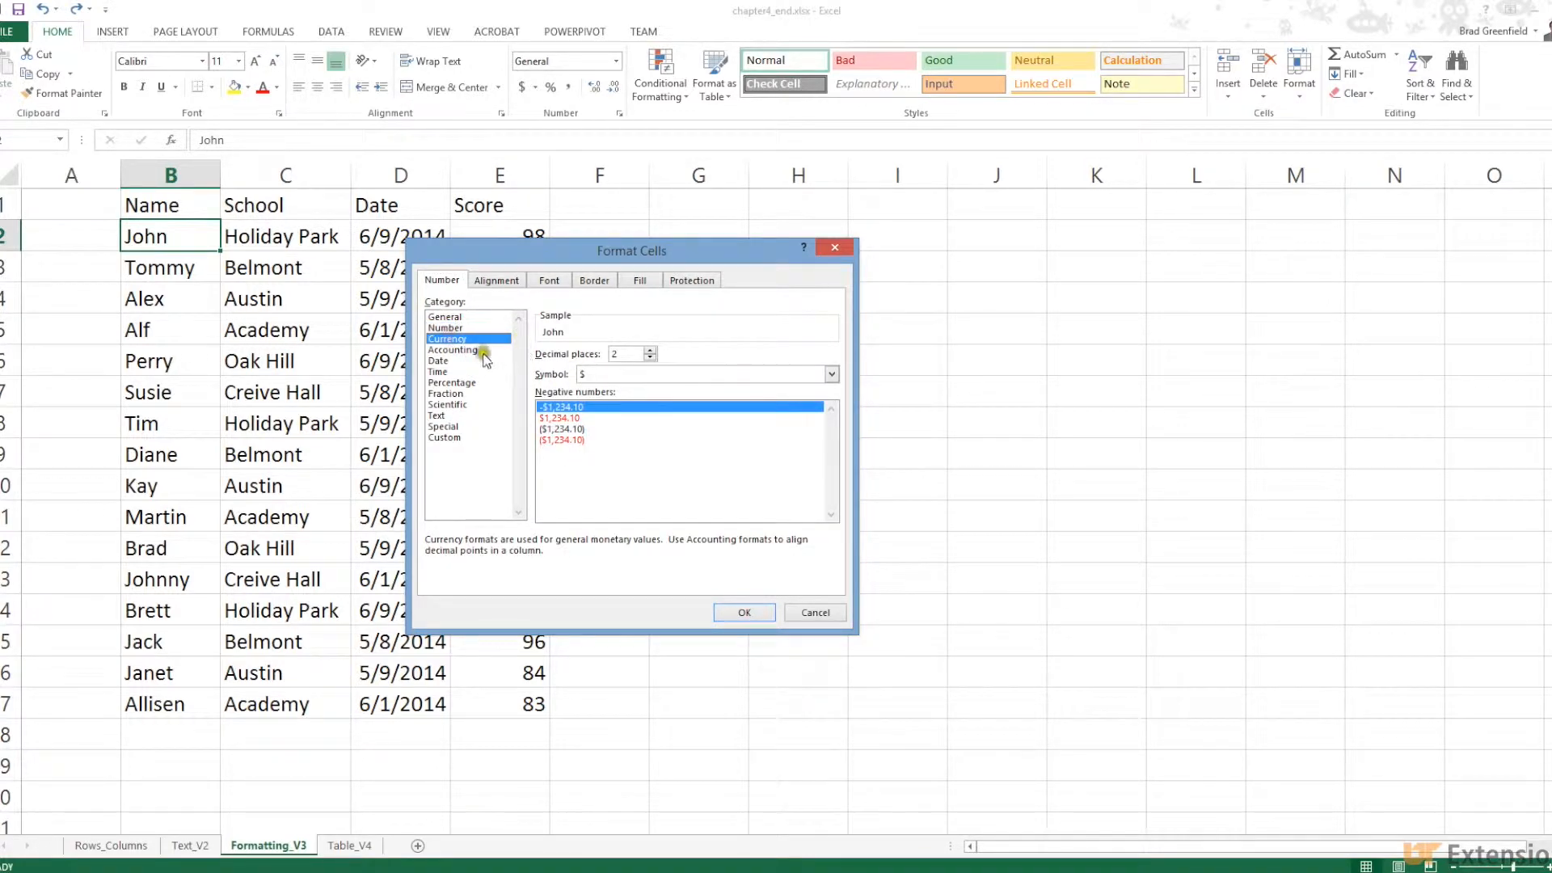
left_click(450, 350)
left_click(441, 360)
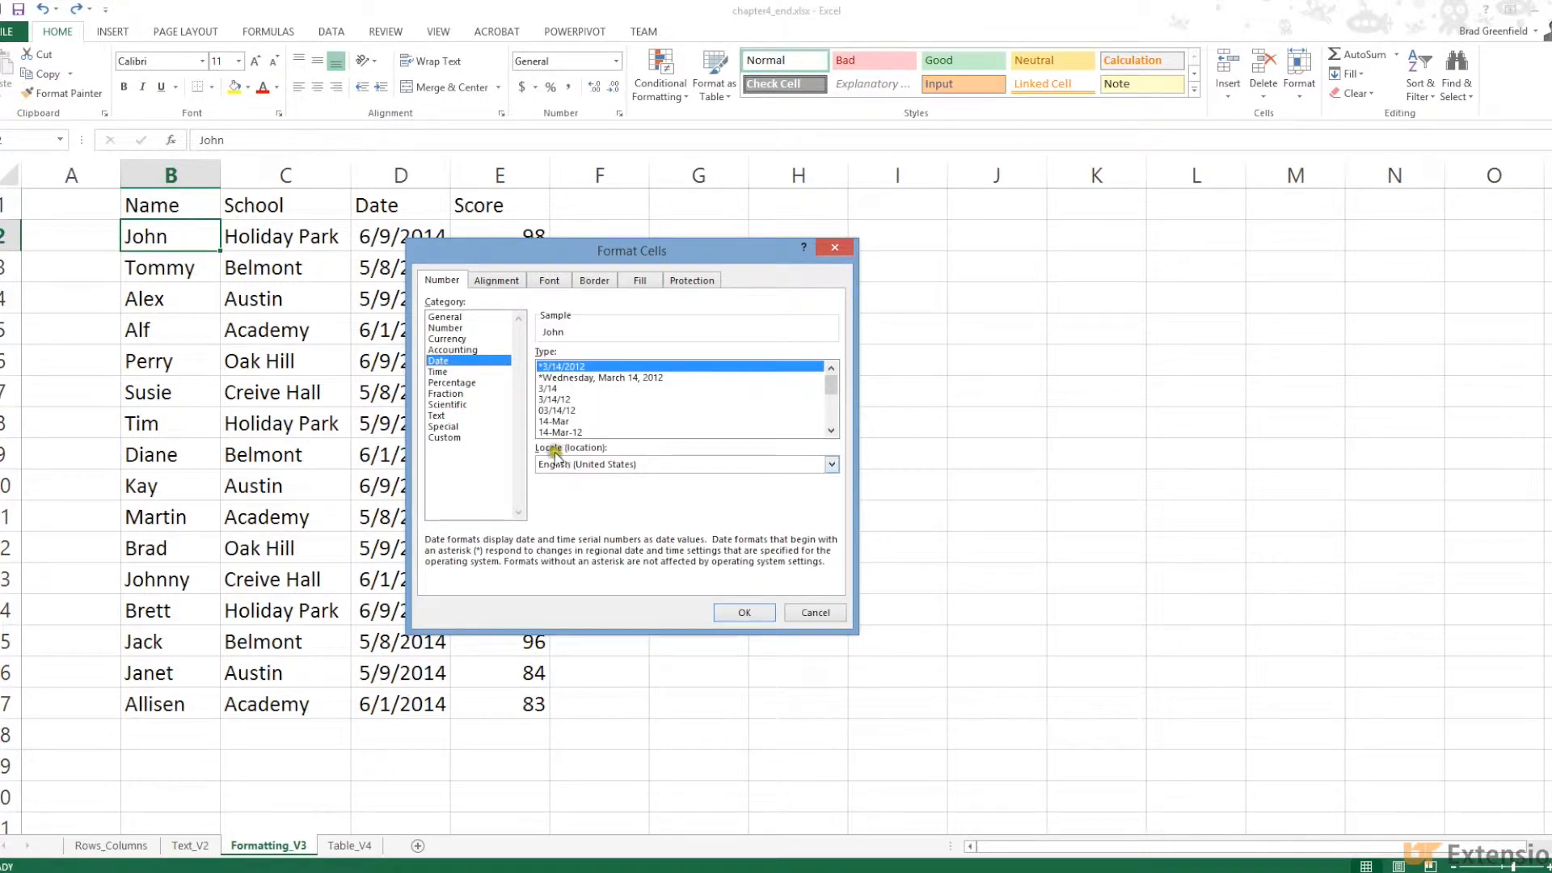
left_click(437, 372)
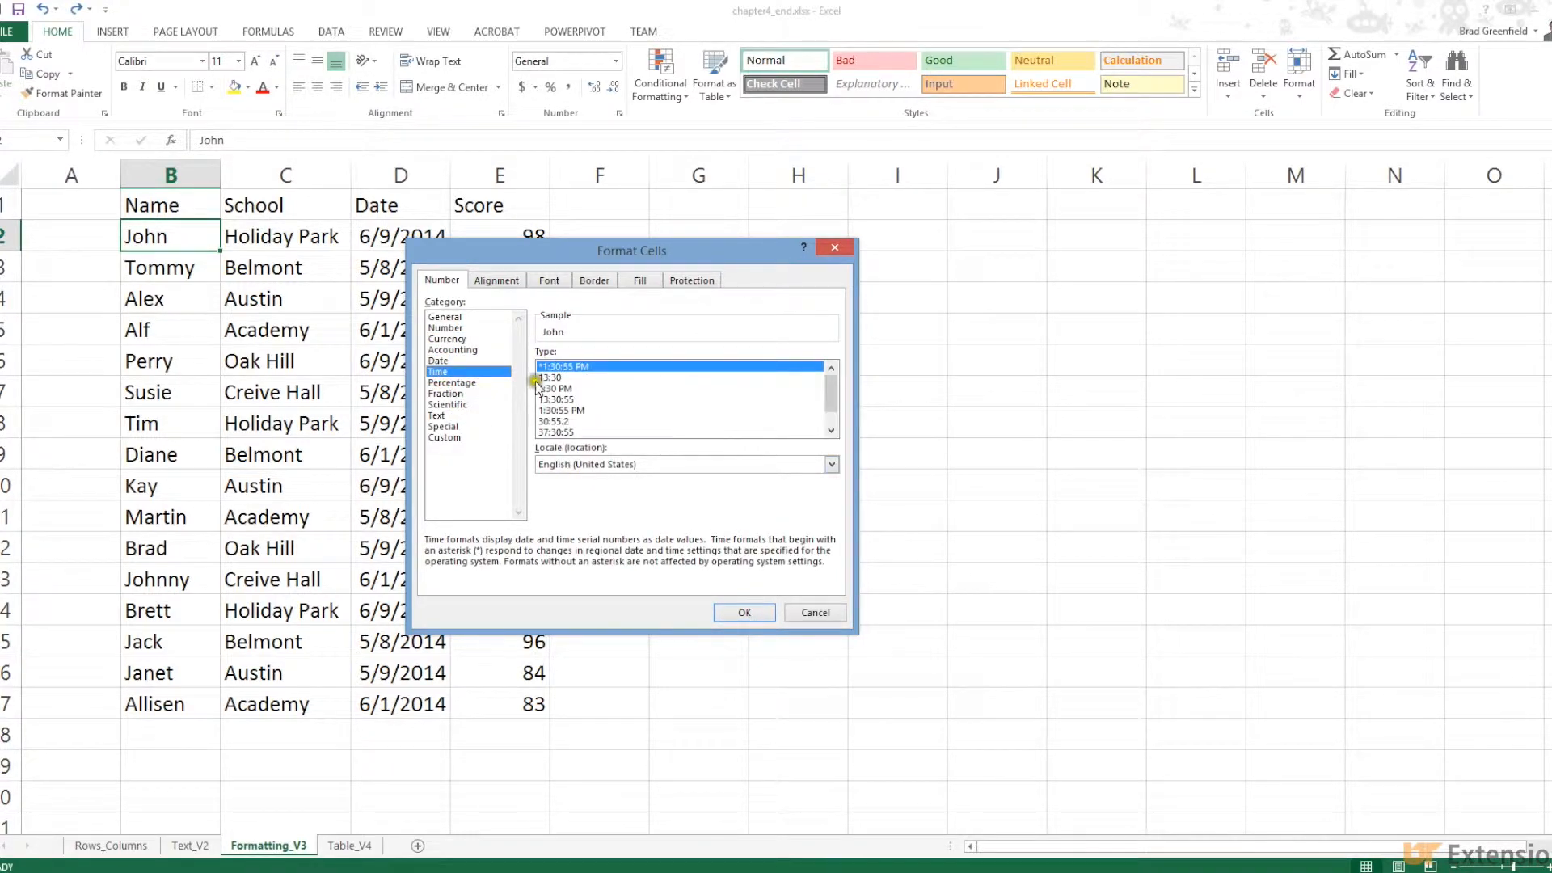
left_click(449, 383)
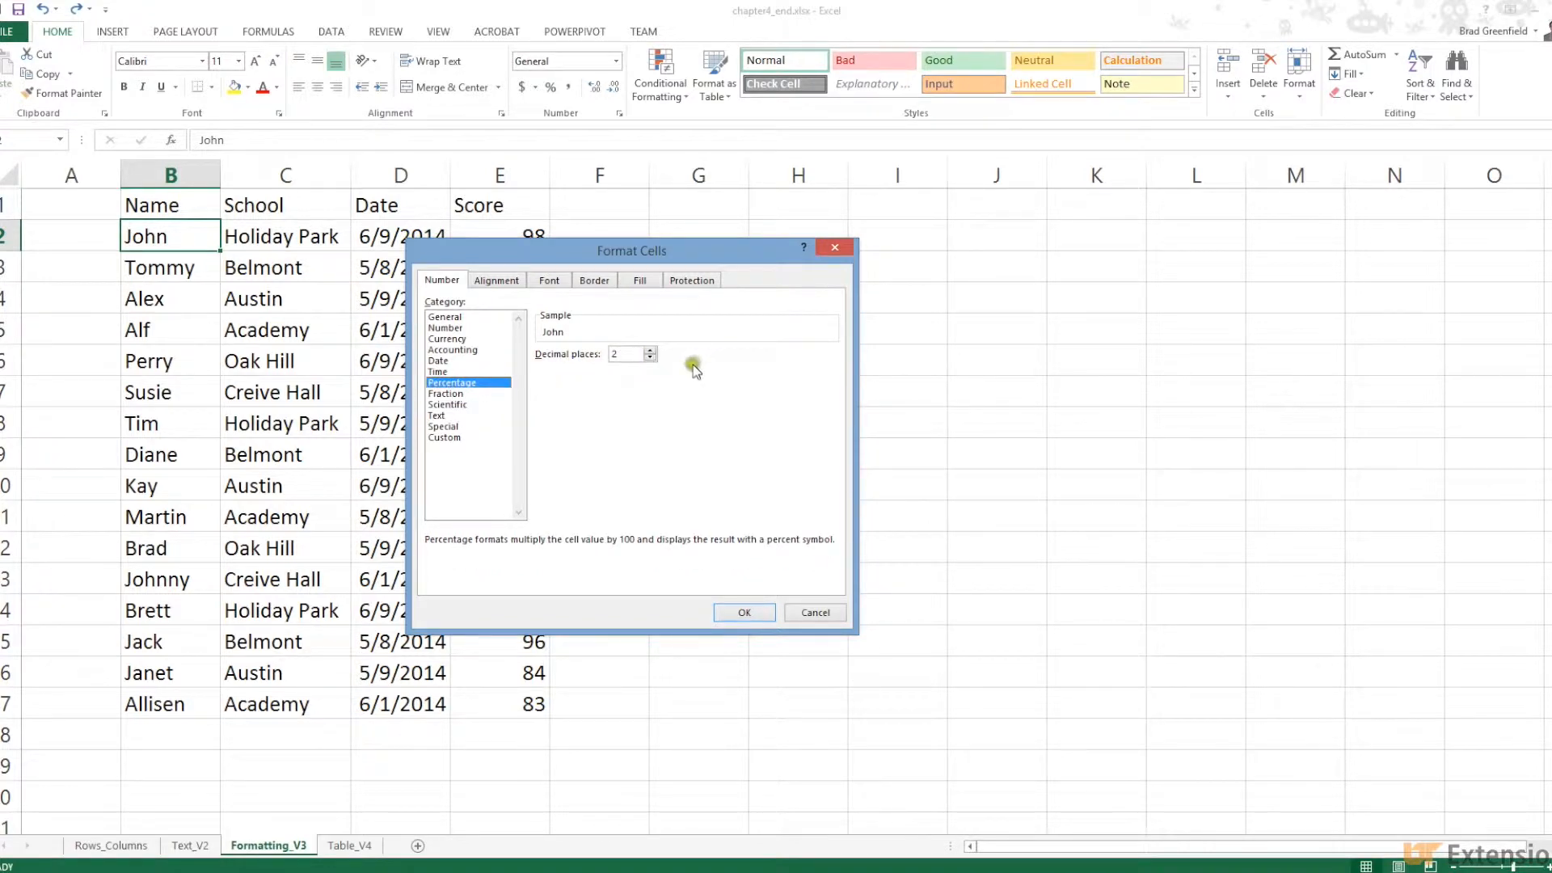
left_click(457, 394)
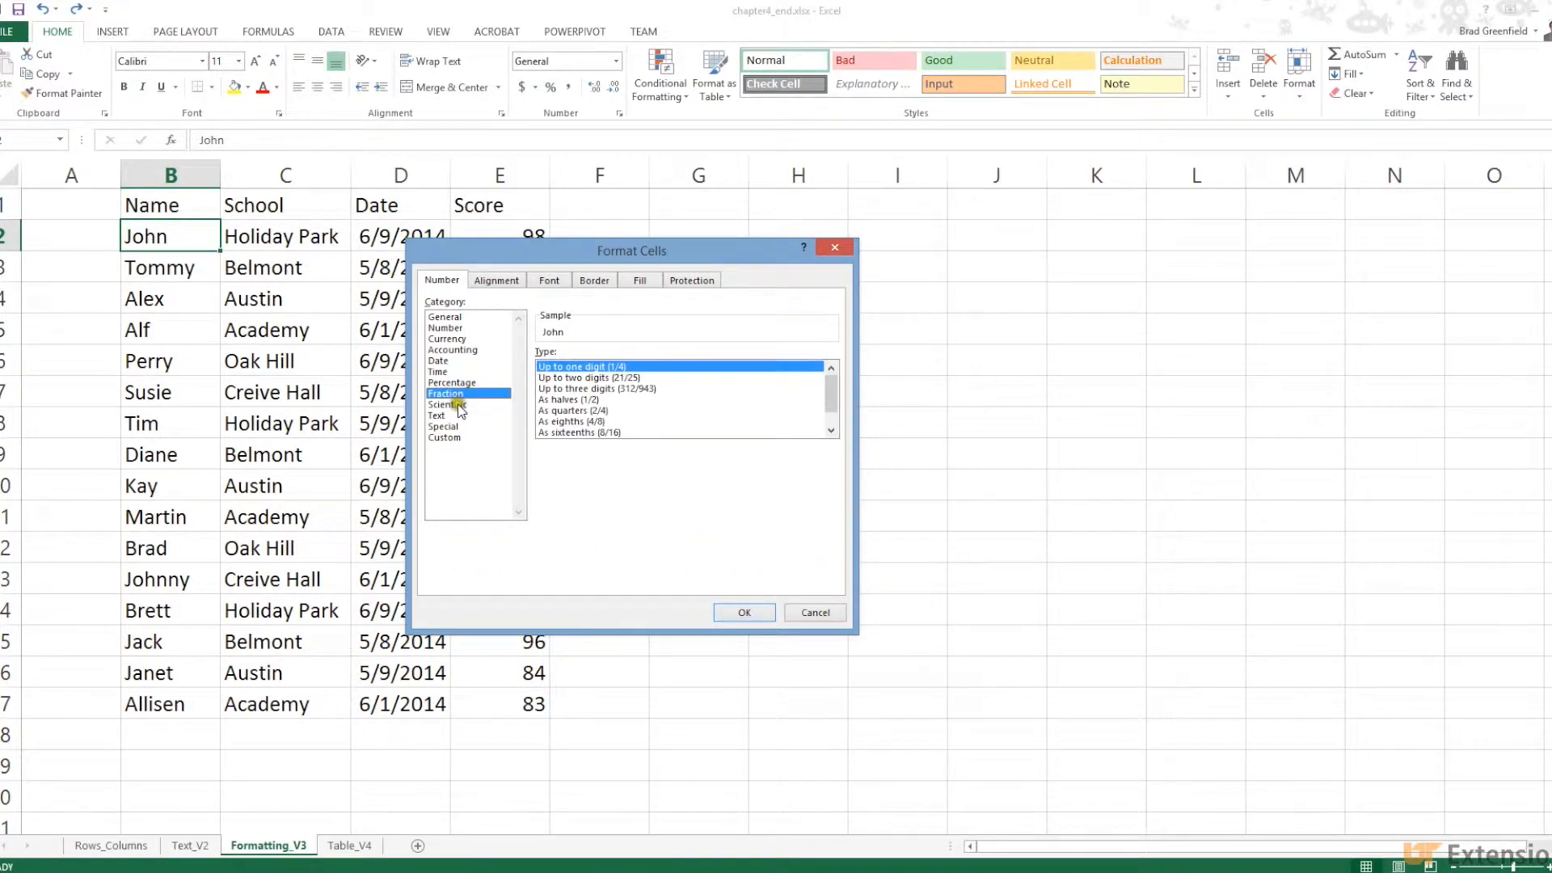
left_click(457, 405)
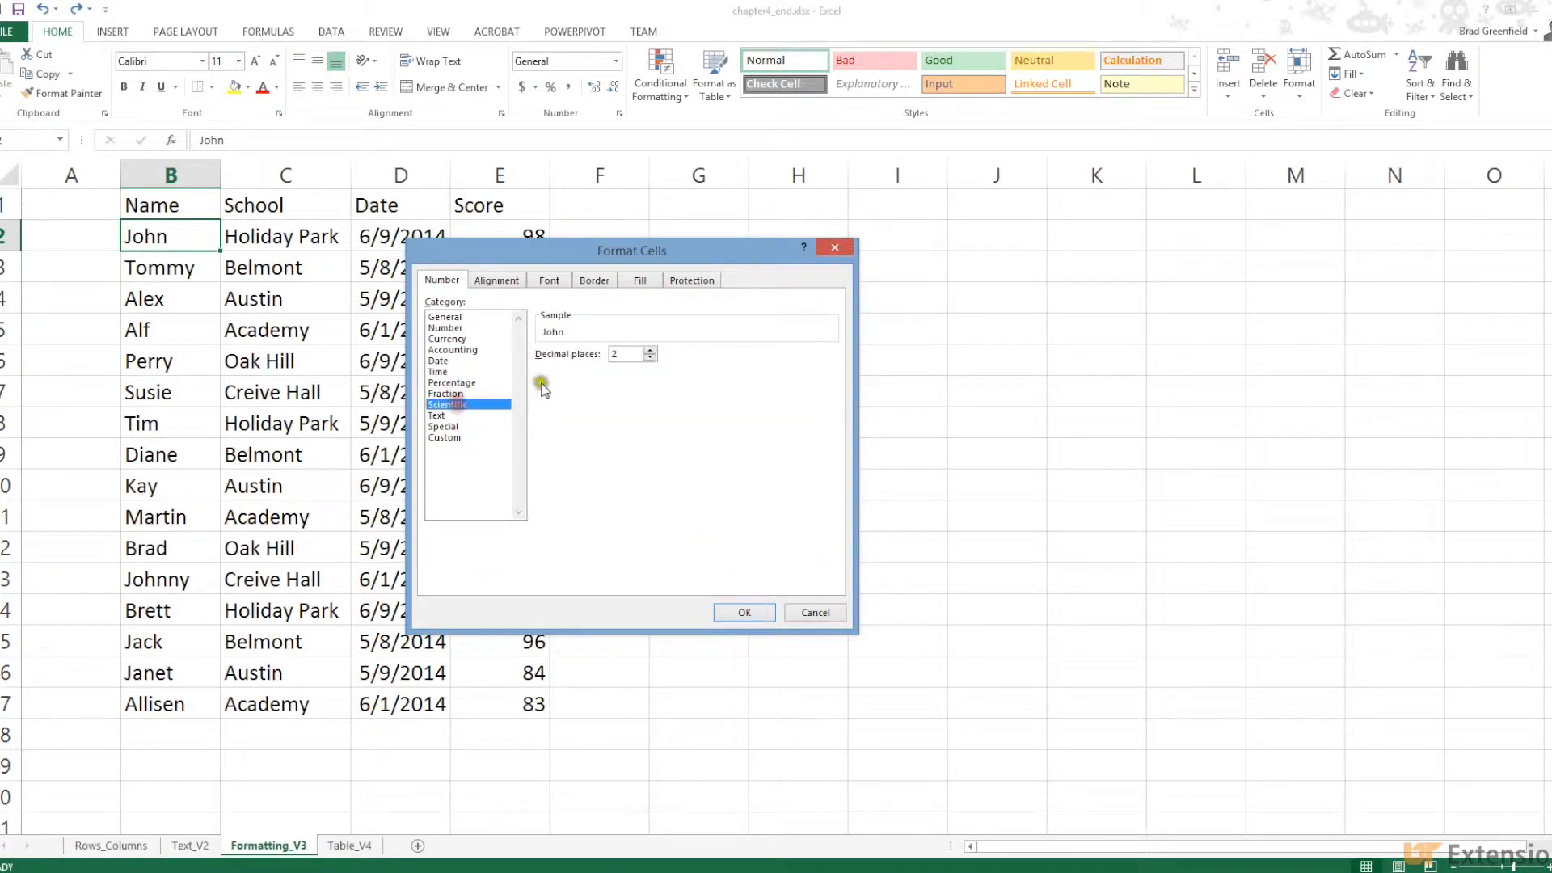
left_click(440, 415)
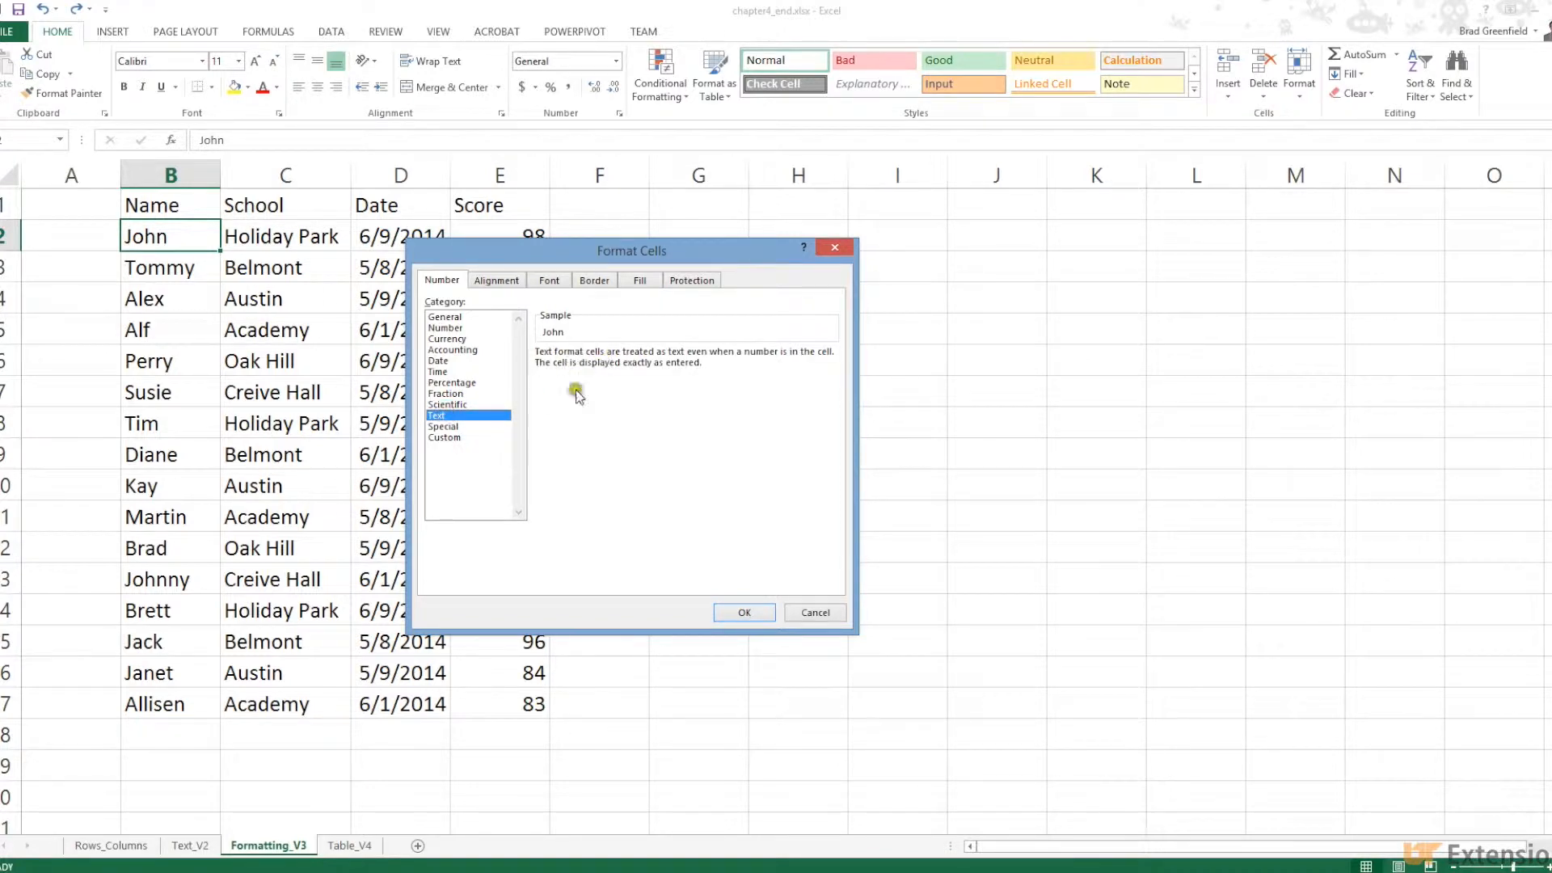
left_click(458, 426)
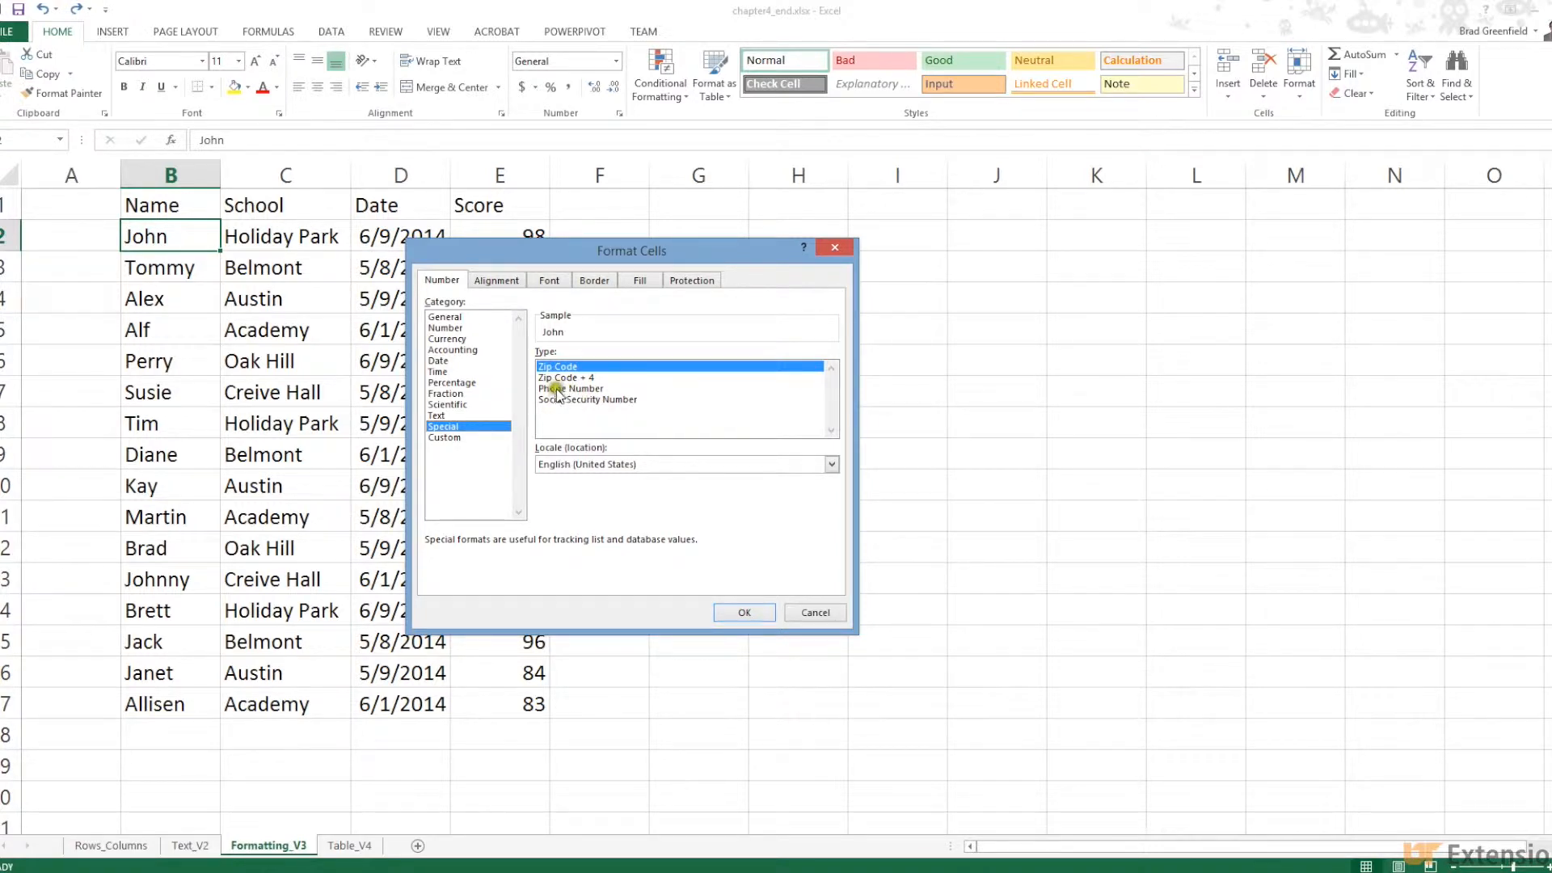
Scroll through the Custom format code list, then cancel without changing B2
left_click(449, 437)
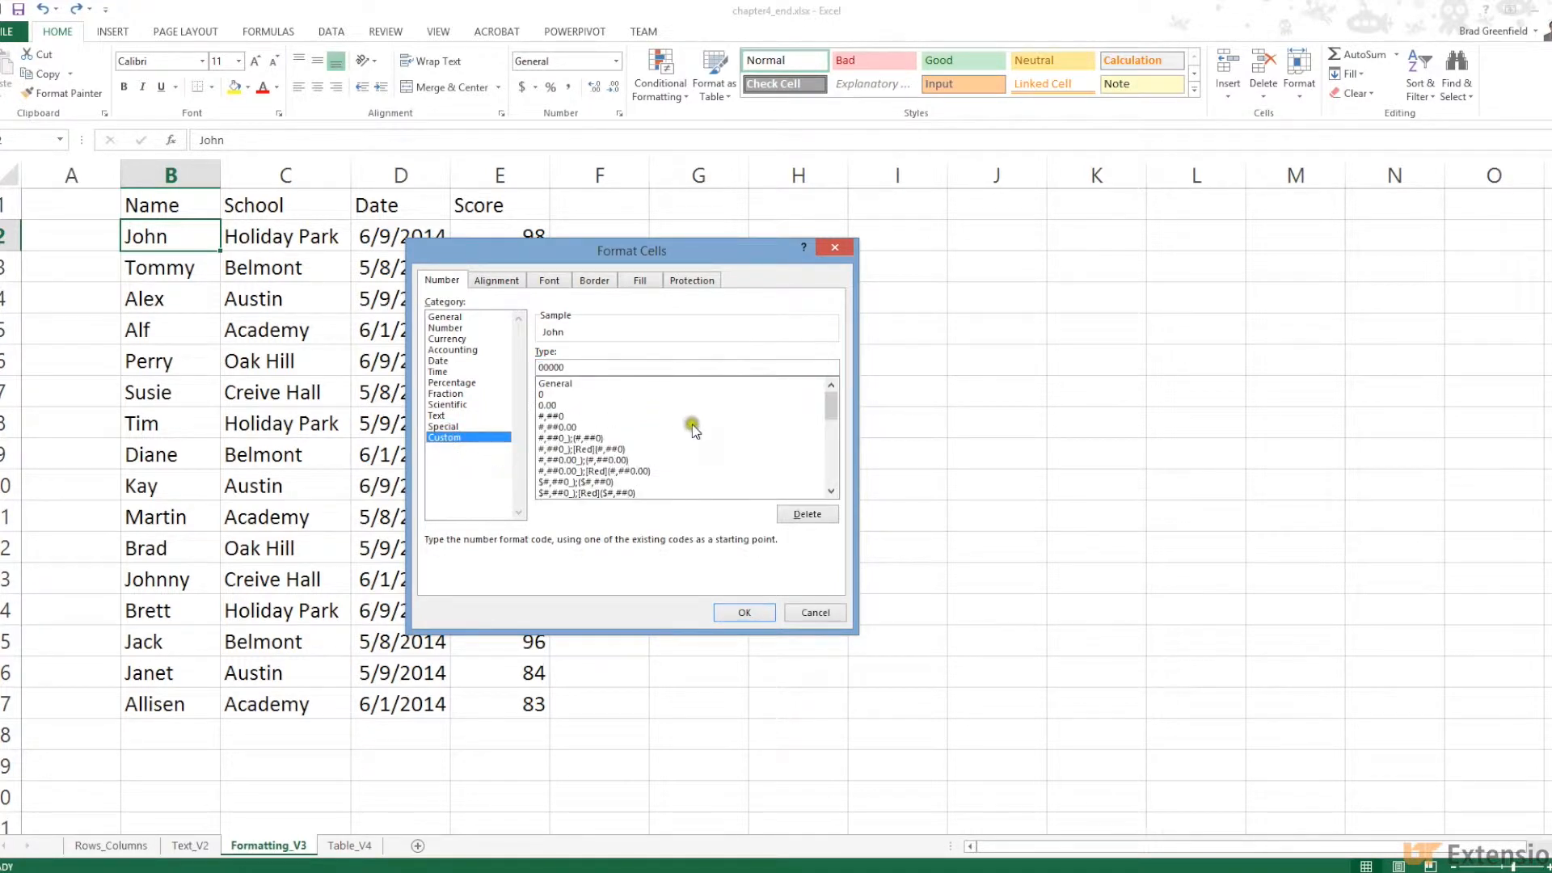
left_click(831, 491)
left_click(831, 491)
left_click(830, 491)
left_click(830, 491)
left_click(830, 491)
left_click(831, 491)
left_click(831, 491)
left_click(831, 490)
left_click(831, 491)
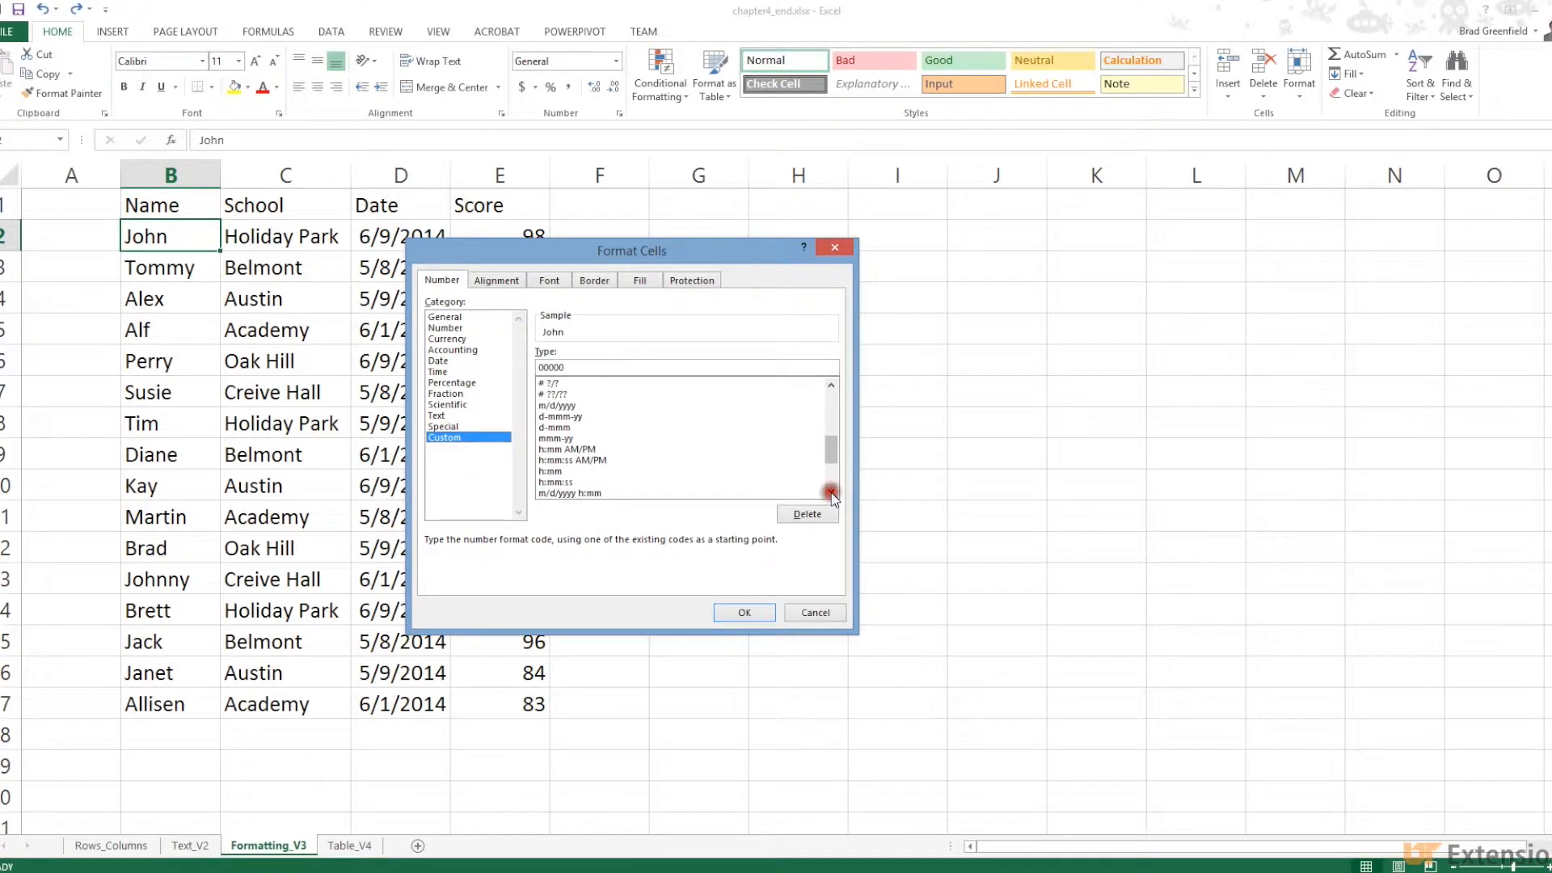
left_click(831, 492)
left_click(831, 492)
left_click(831, 492)
left_click(831, 492)
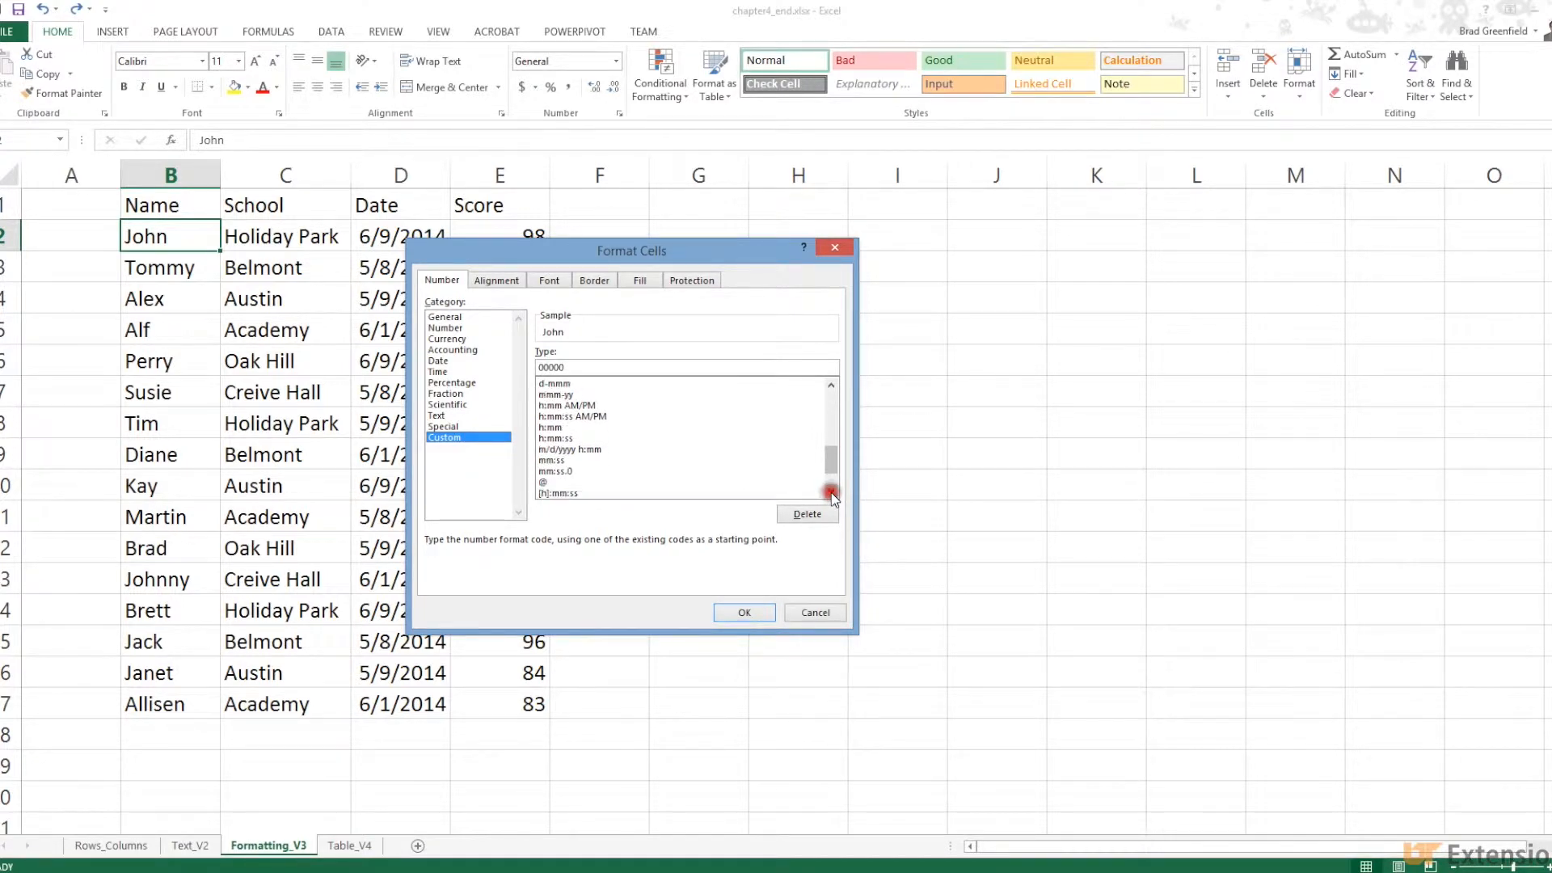
left_click(831, 493)
left_click(831, 492)
left_click(831, 492)
left_click(831, 493)
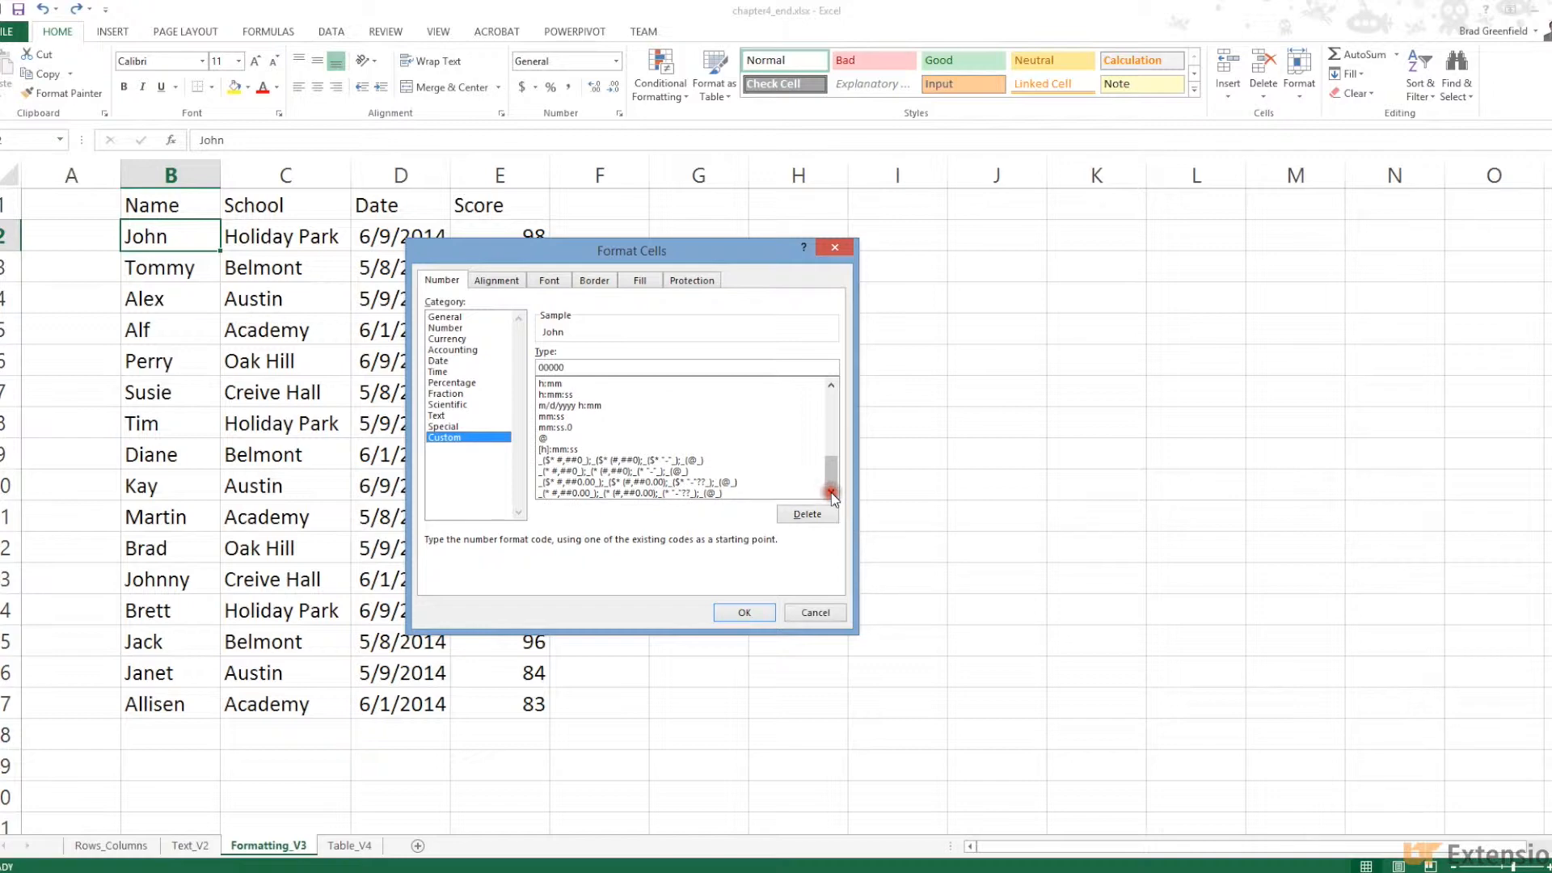
mouse_move(833, 475)
left_mouse_down()
mouse_move(830, 422)
mouse_move(830, 461)
left_mouse_up()
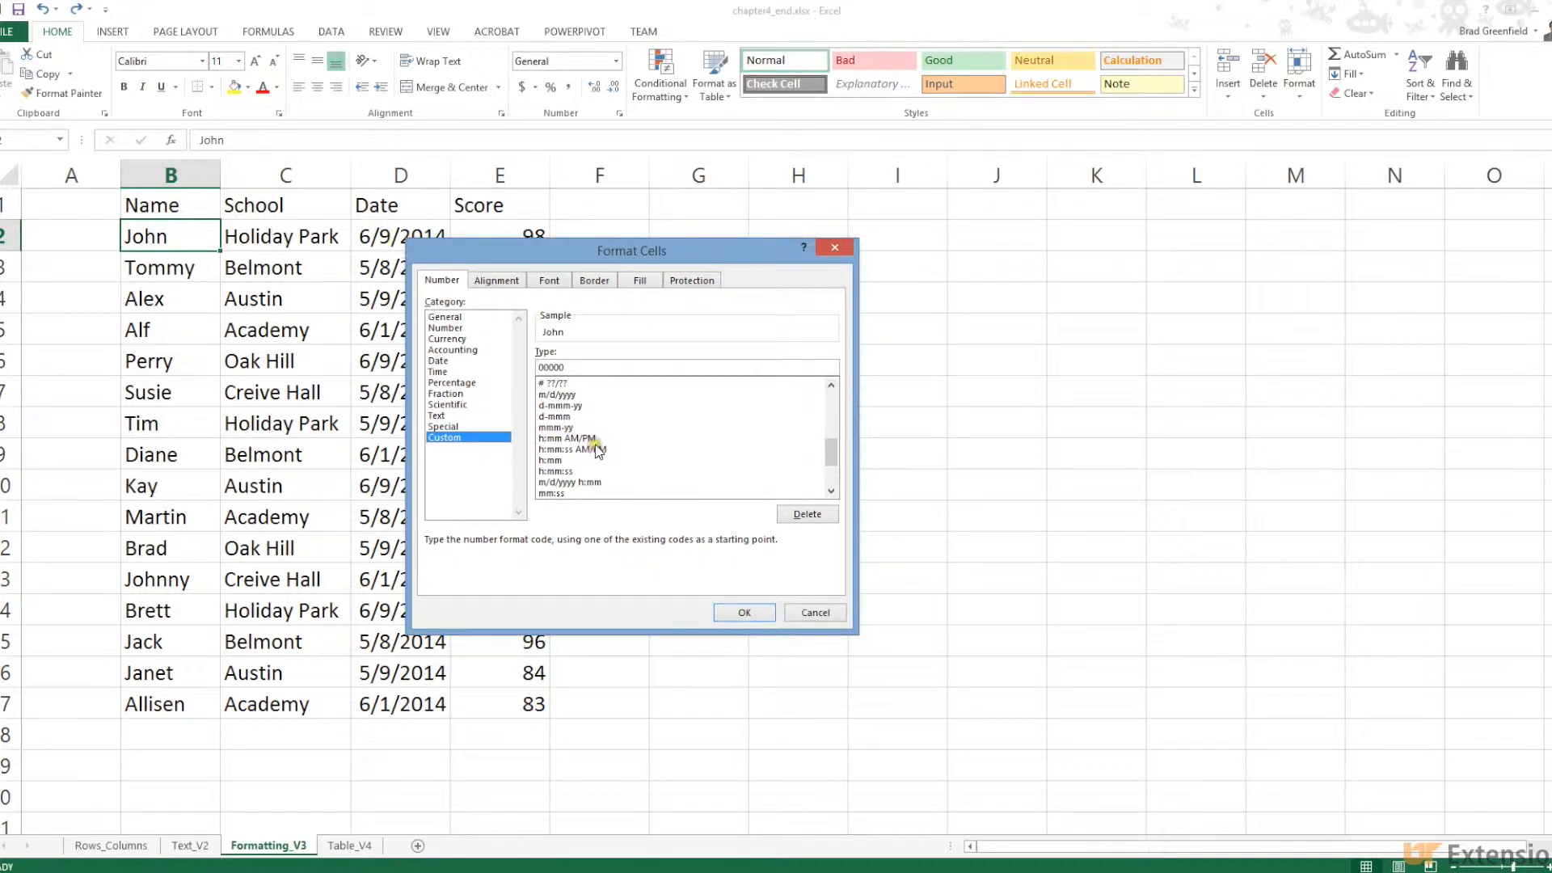
left_click(812, 612)
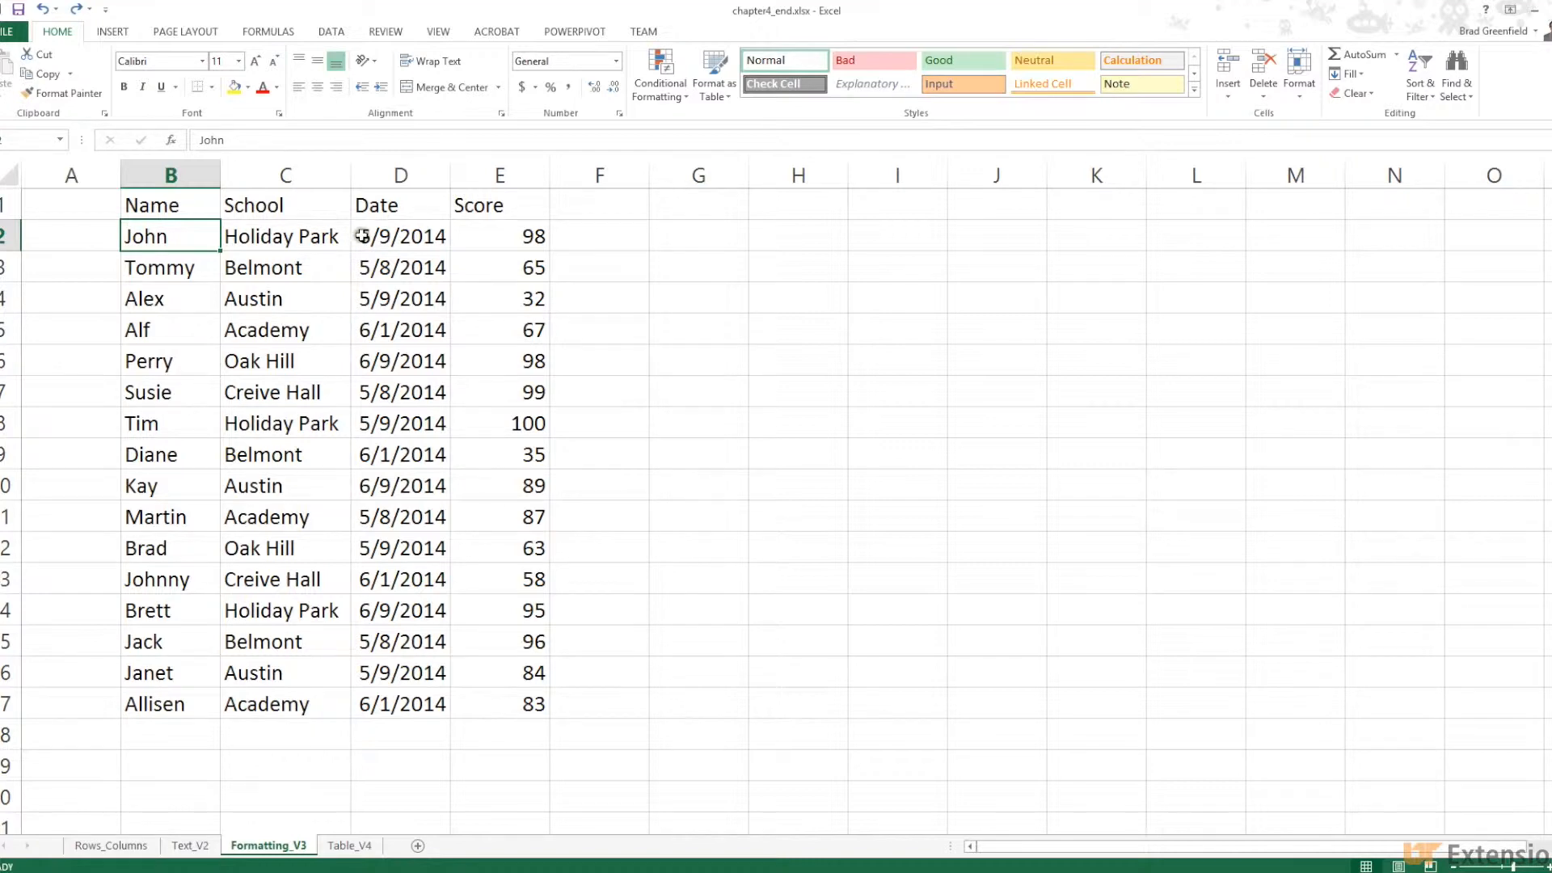
Give cell D2 the long weekday date format, showing Monday, June 9, 2014
left_click(409, 237)
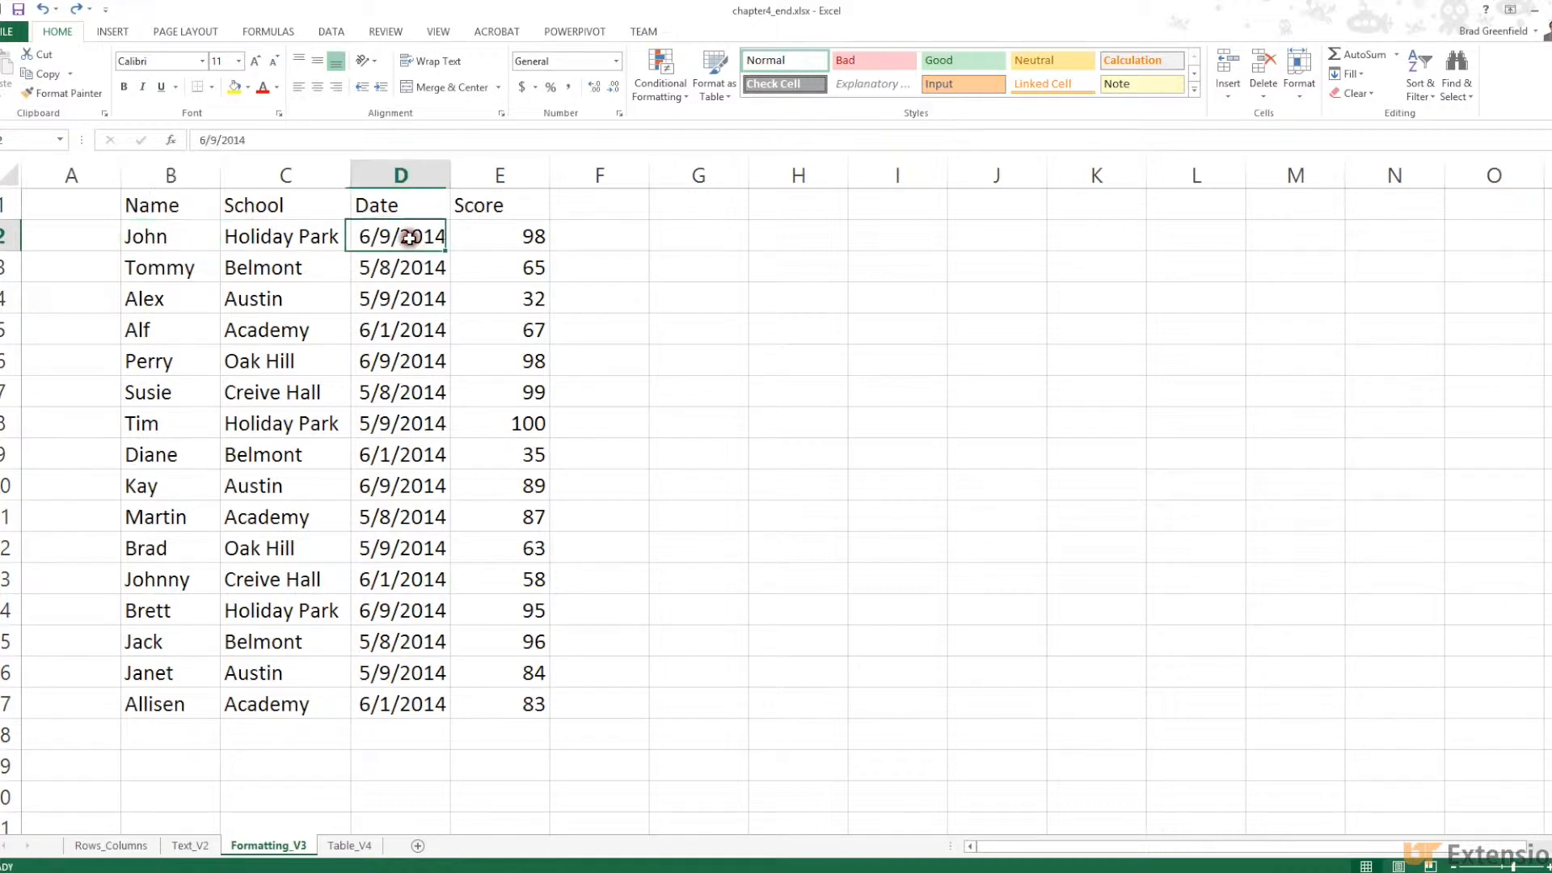
right_click(415, 235)
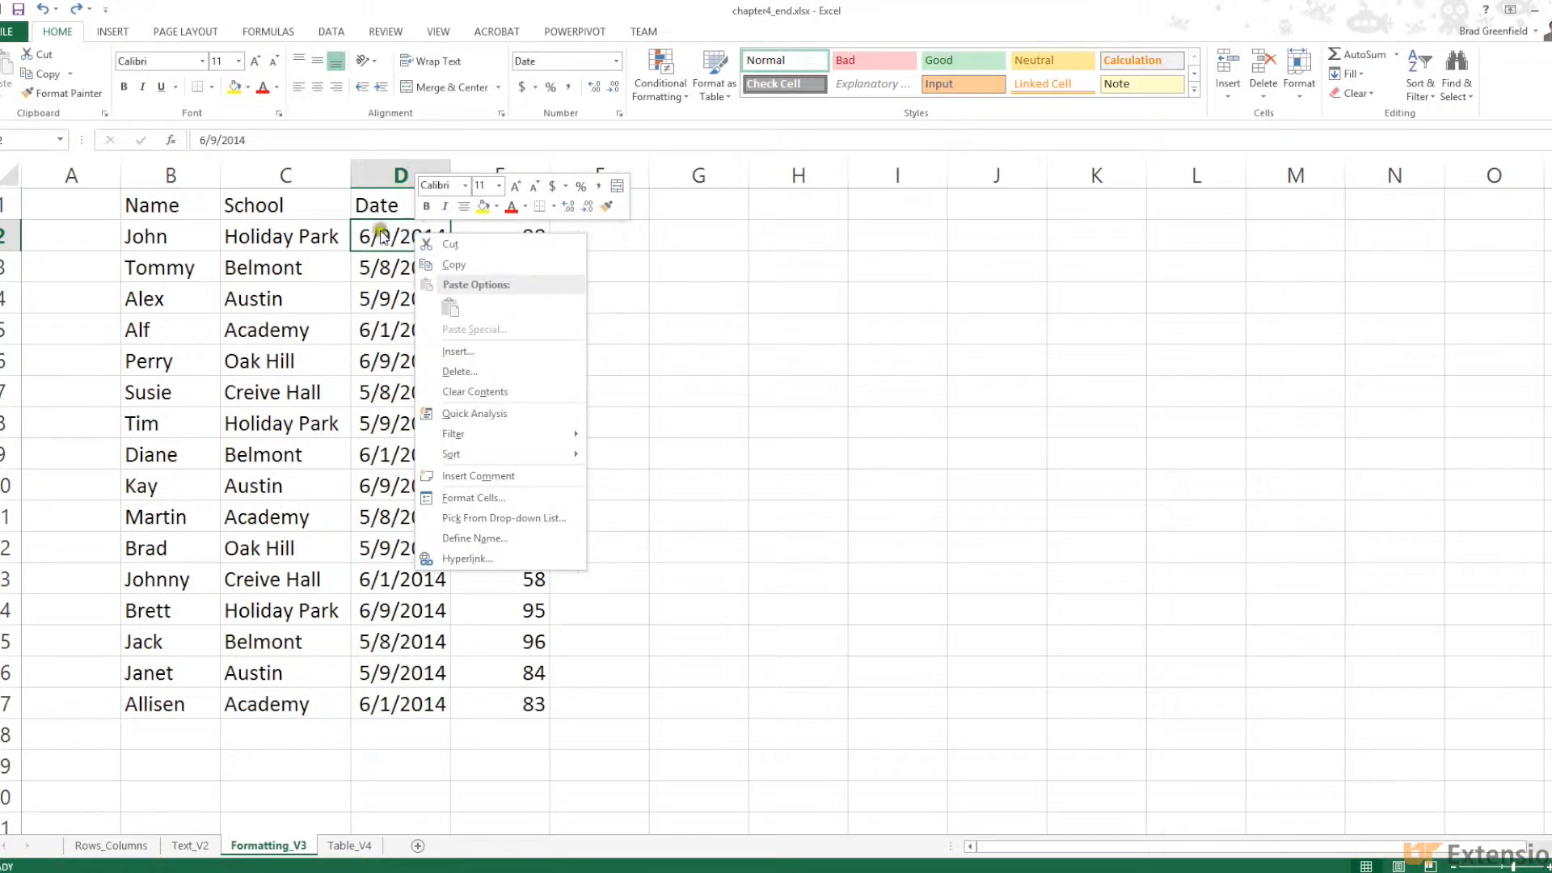
left_click(468, 497)
left_click_drag(439, 298, 725, 207)
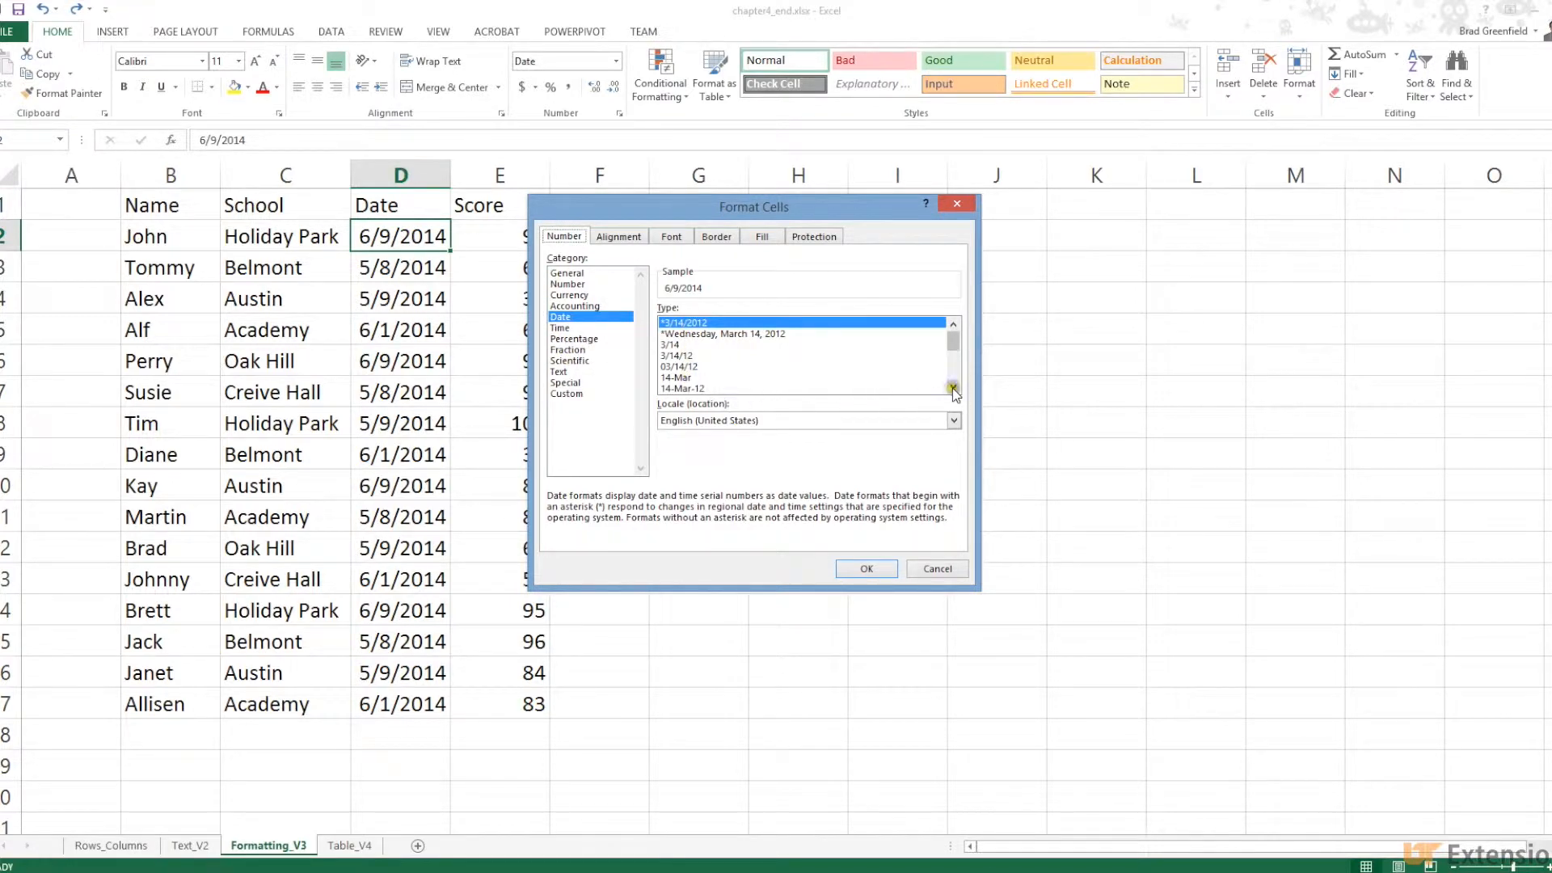
left_click(677, 334)
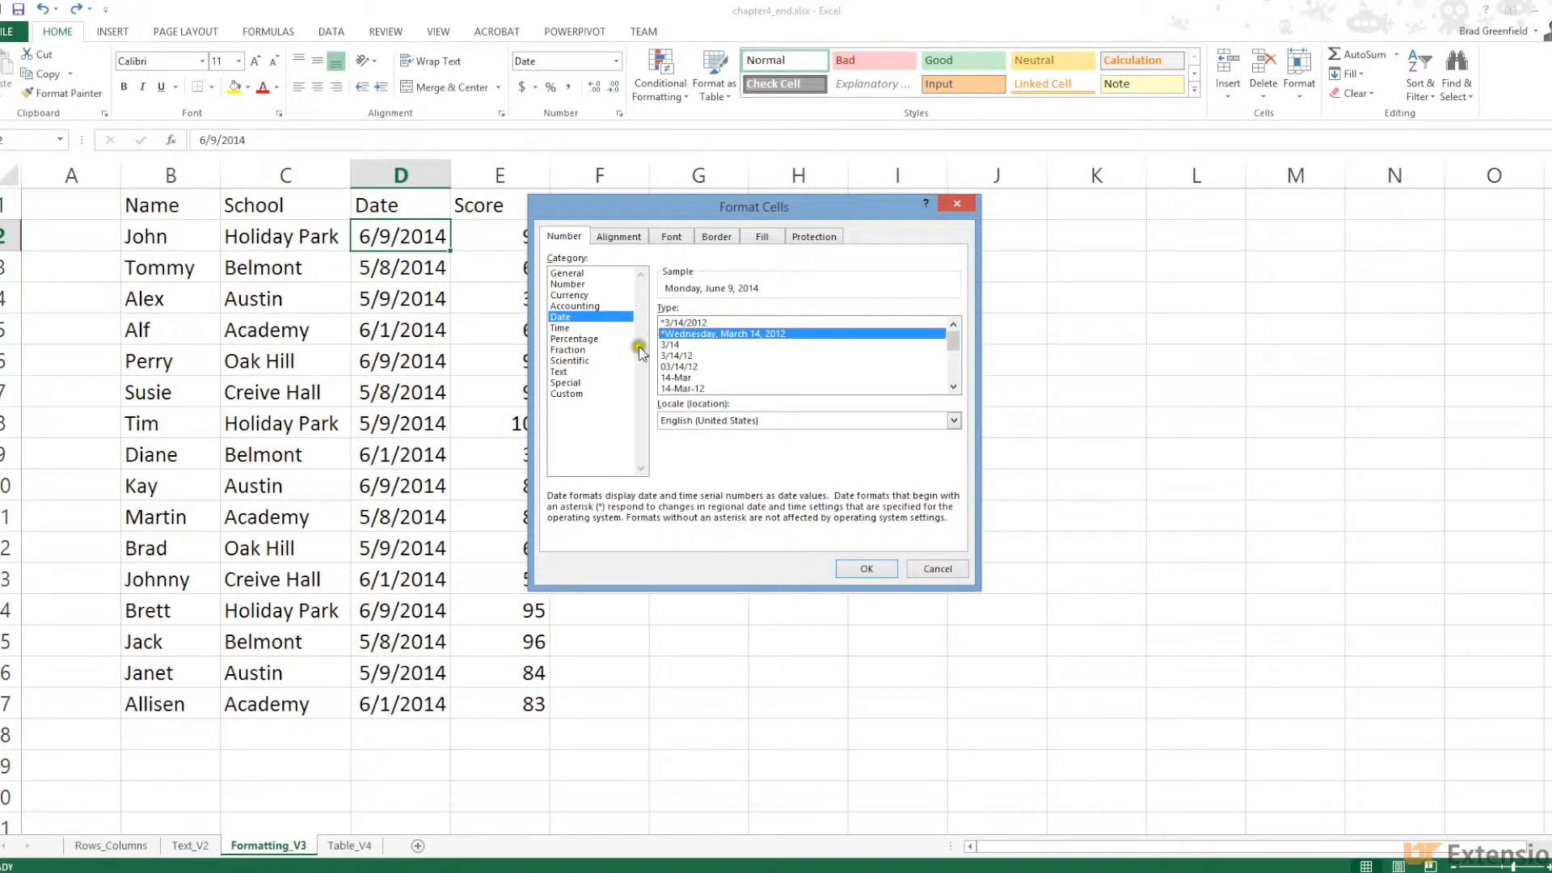
left_click(861, 569)
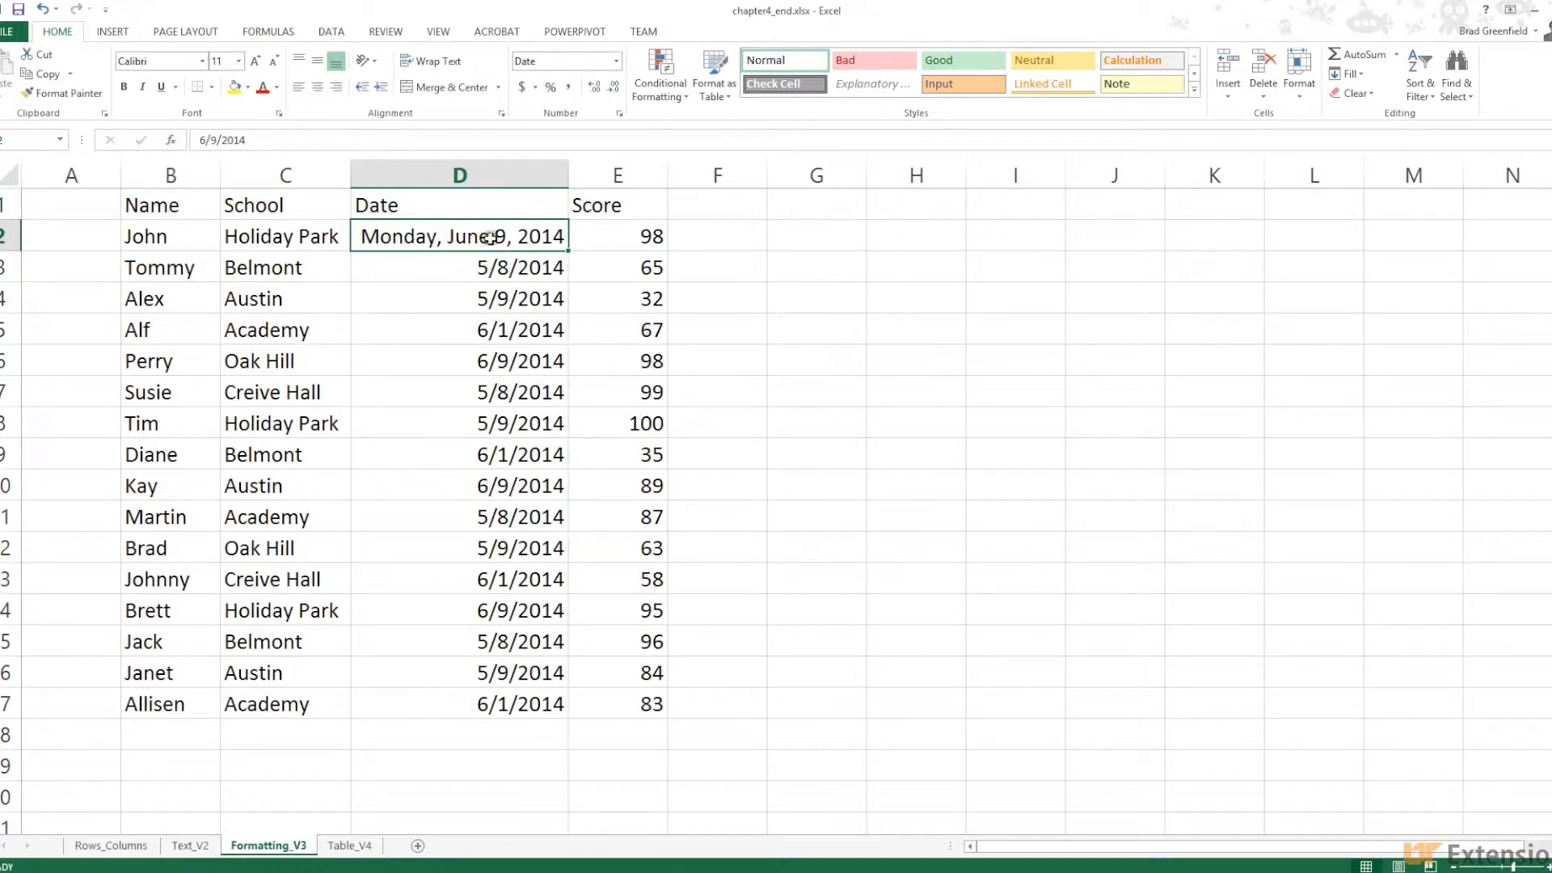
left_click_drag(466, 271, 450, 704)
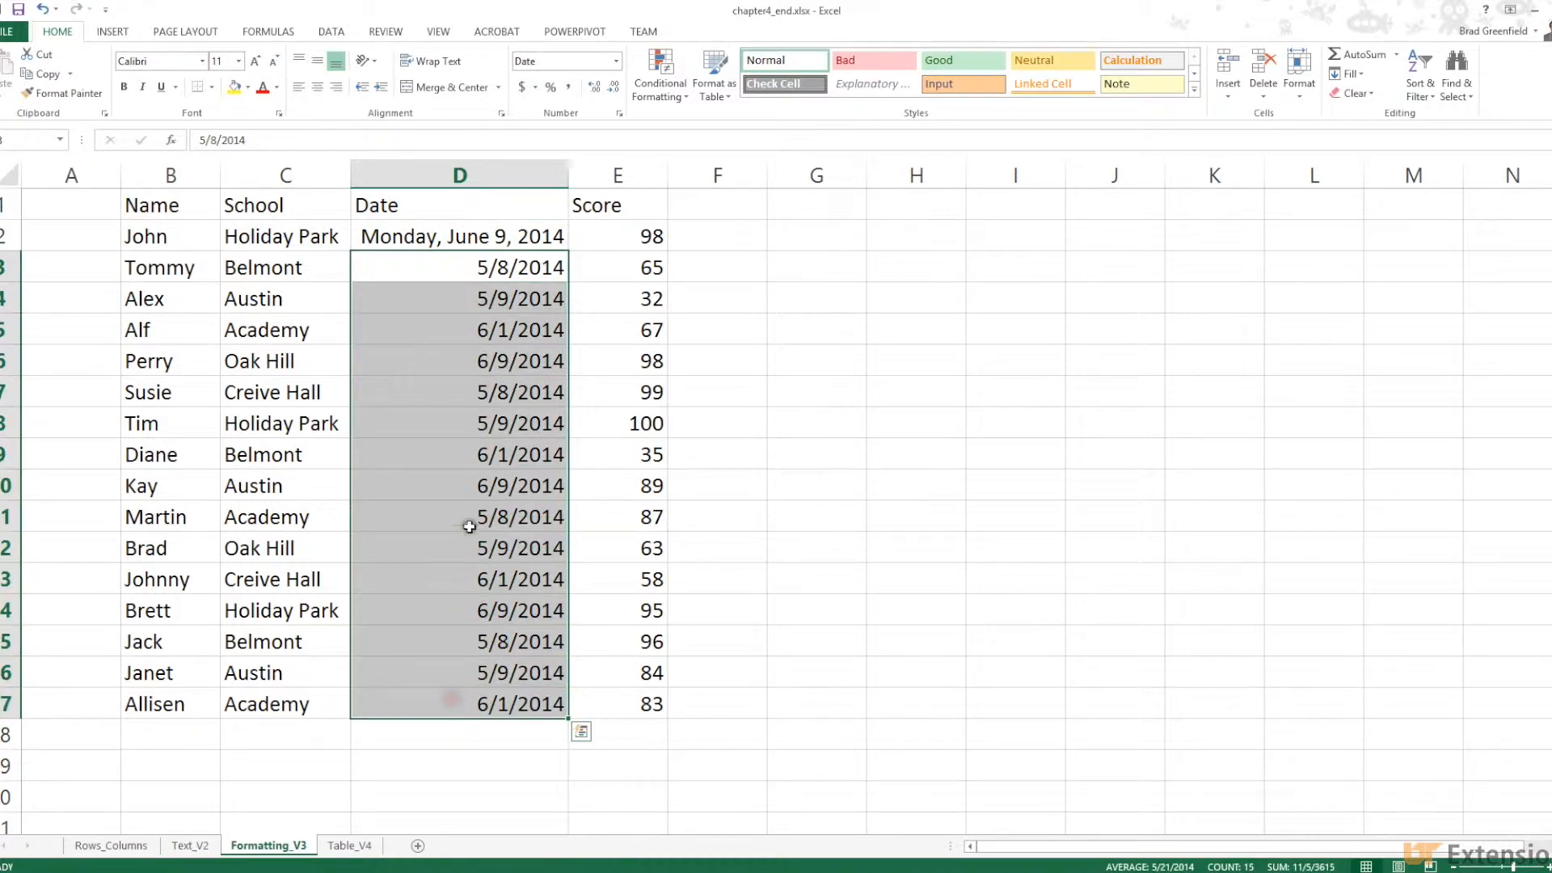
right_click(452, 507)
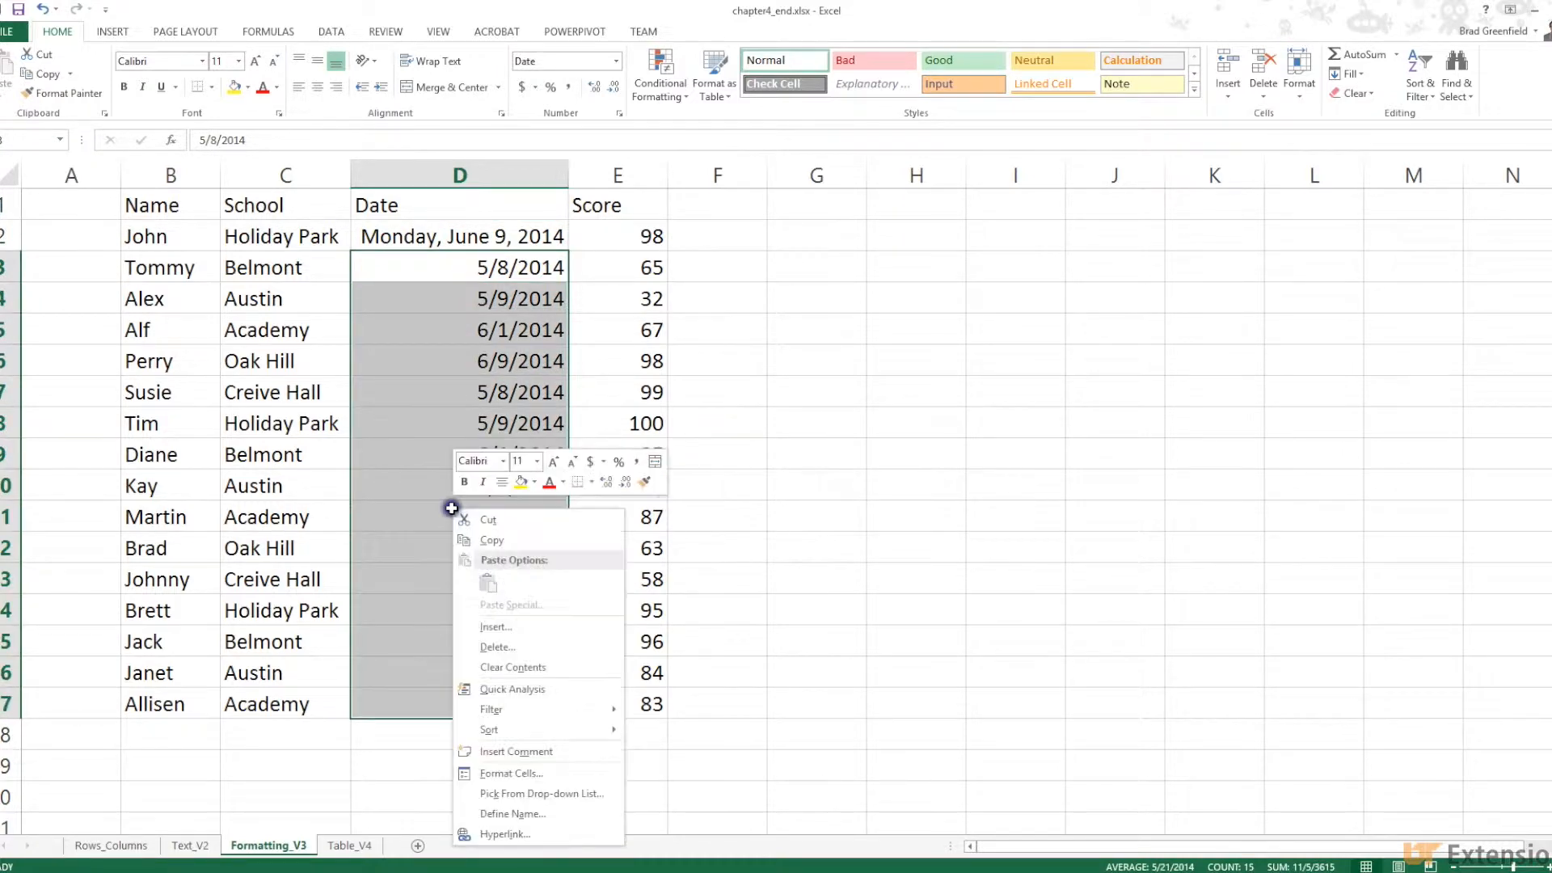
left_click(512, 772)
left_click(452, 623)
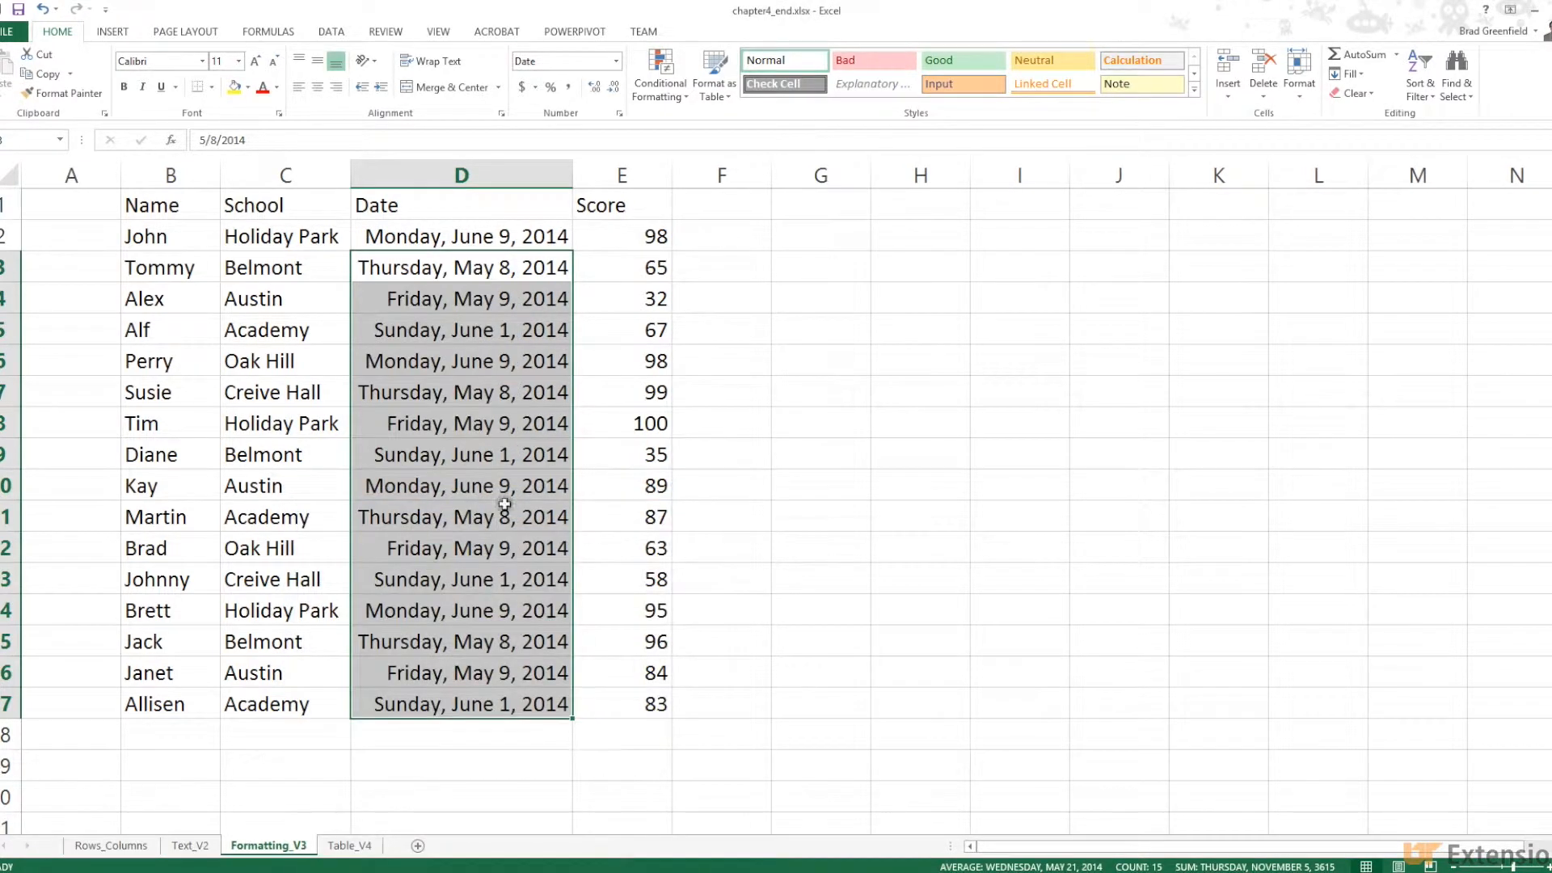
left_click(464, 332)
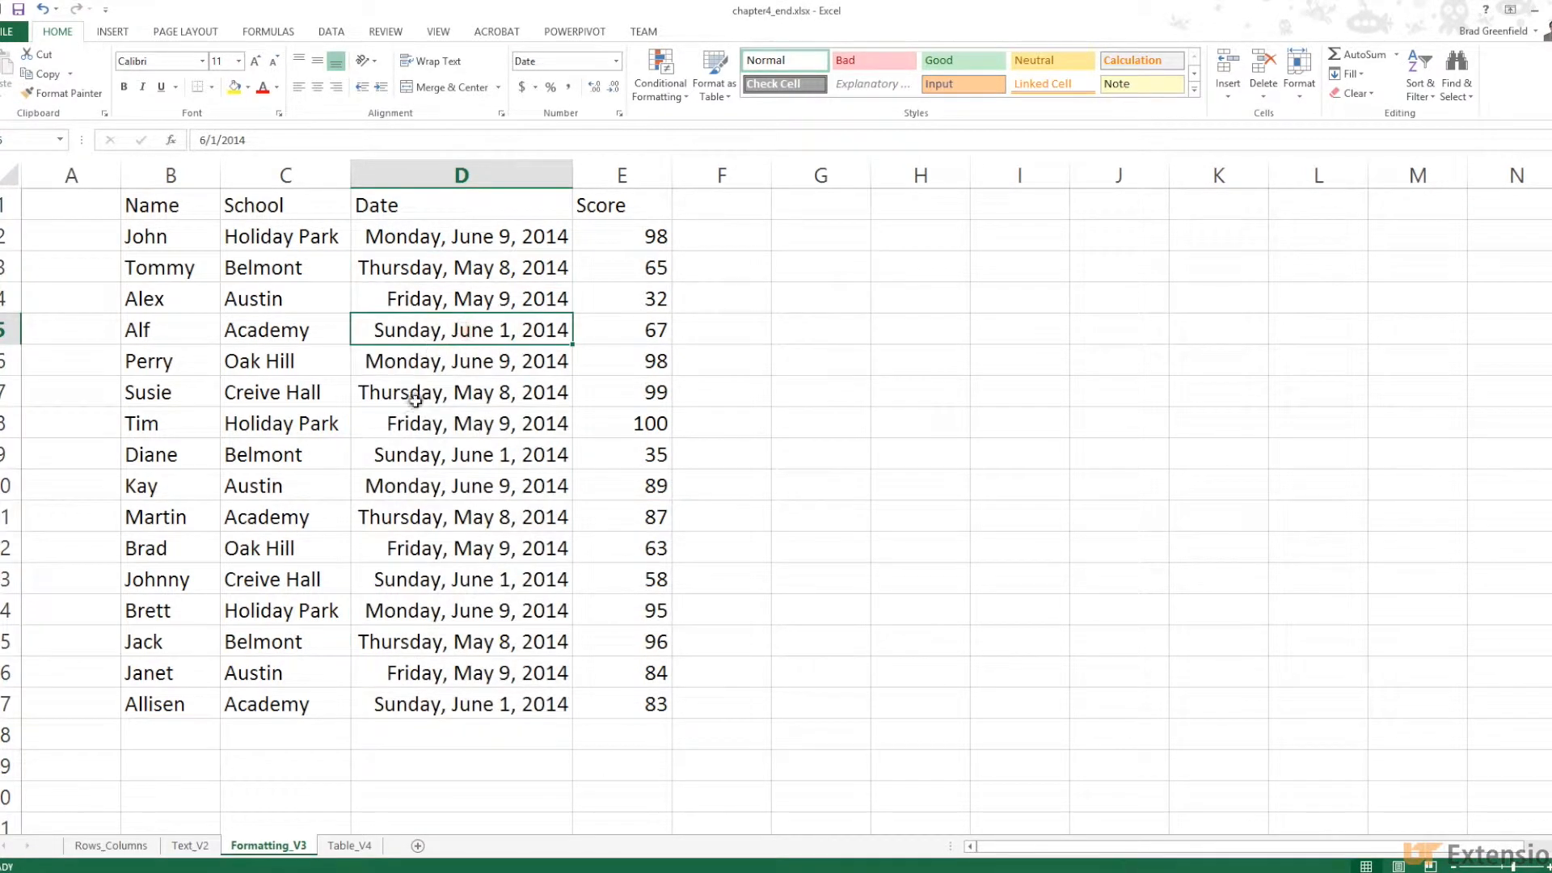
left_click(398, 464)
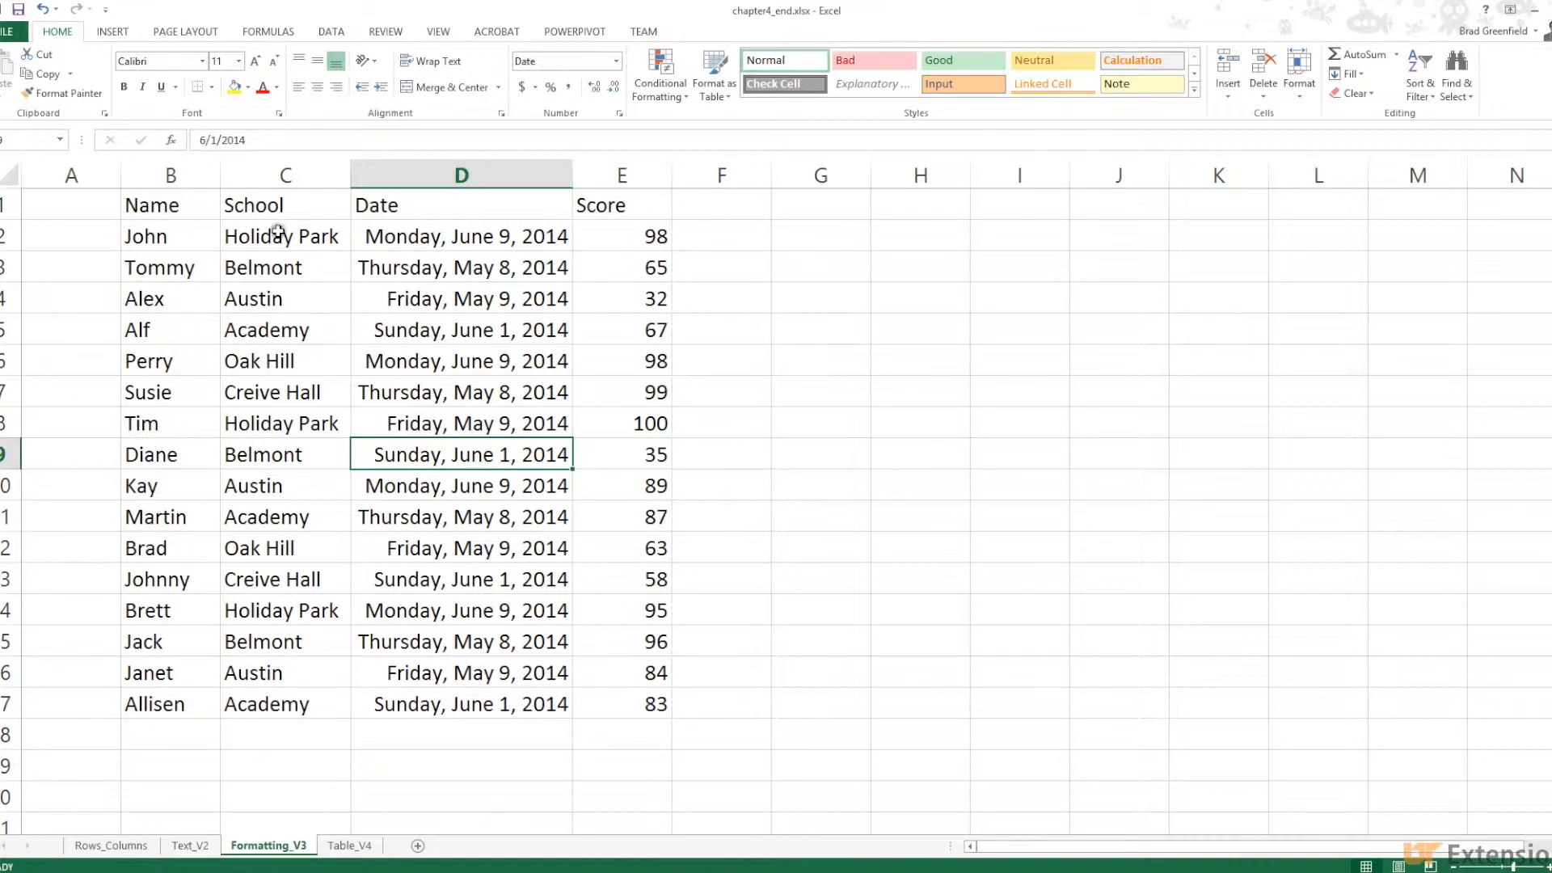
Set the text orientation of school names C2:C17 to 42 degrees
left_click_drag(229, 237, 277, 700)
right_click(300, 337)
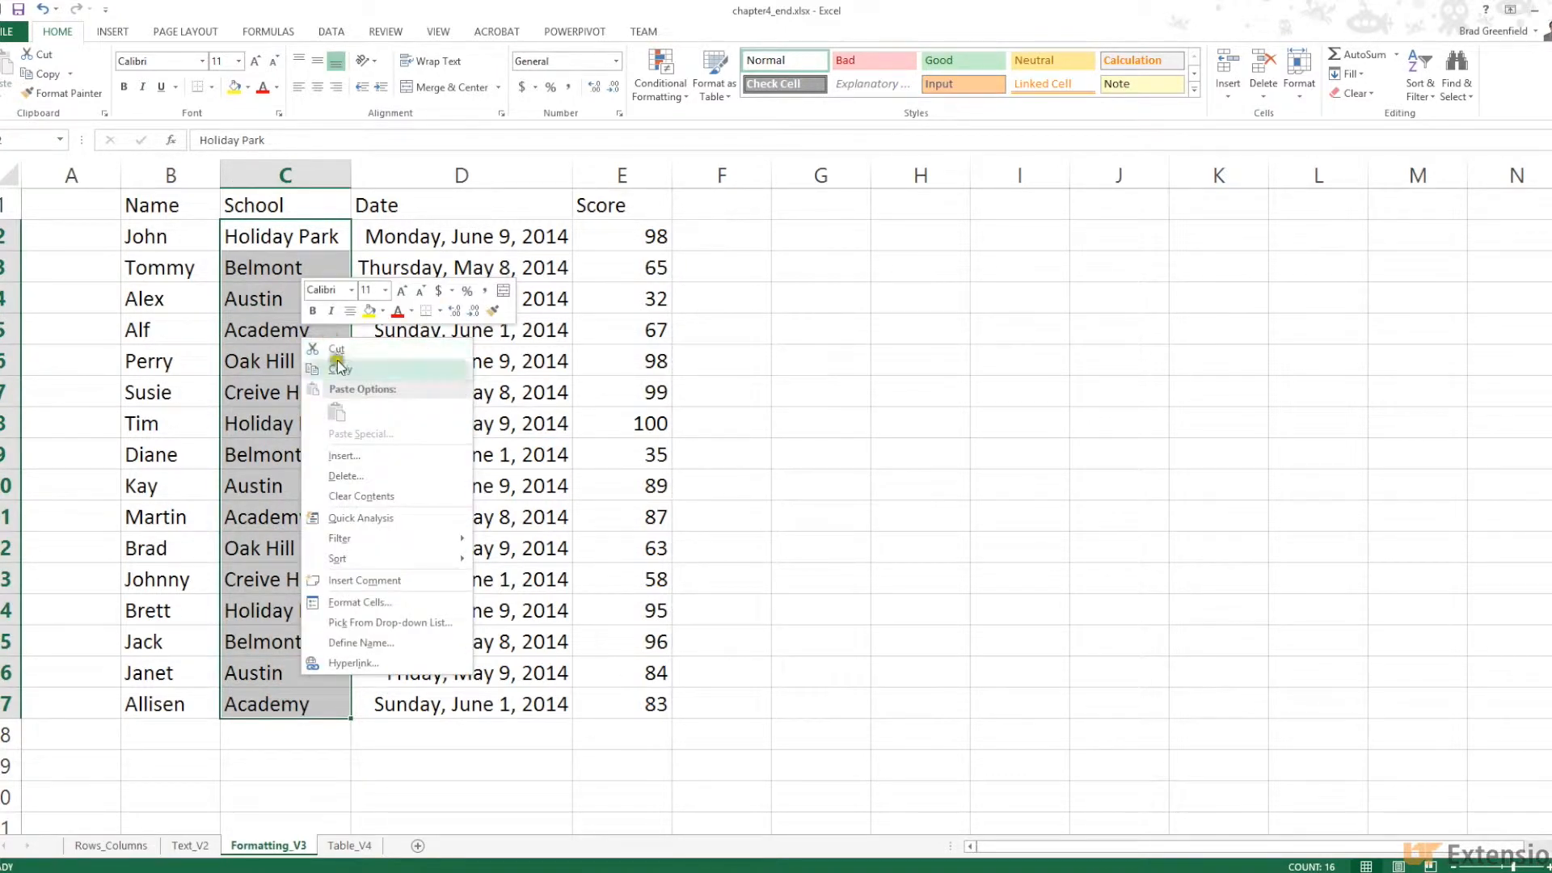
left_click(361, 602)
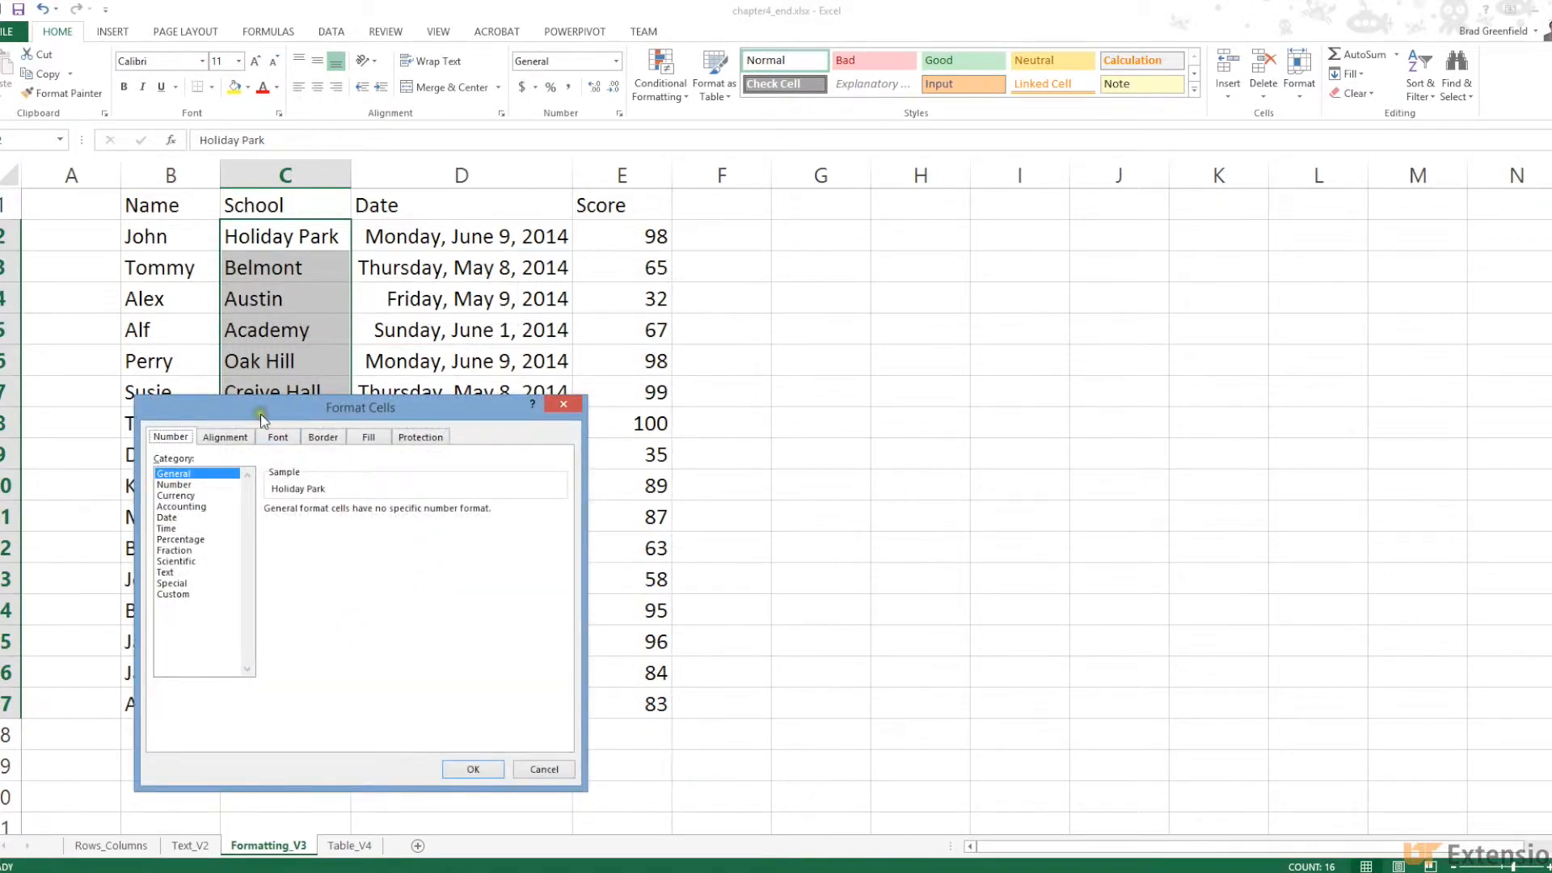
left_click_drag(261, 414, 762, 220)
left_click(727, 242)
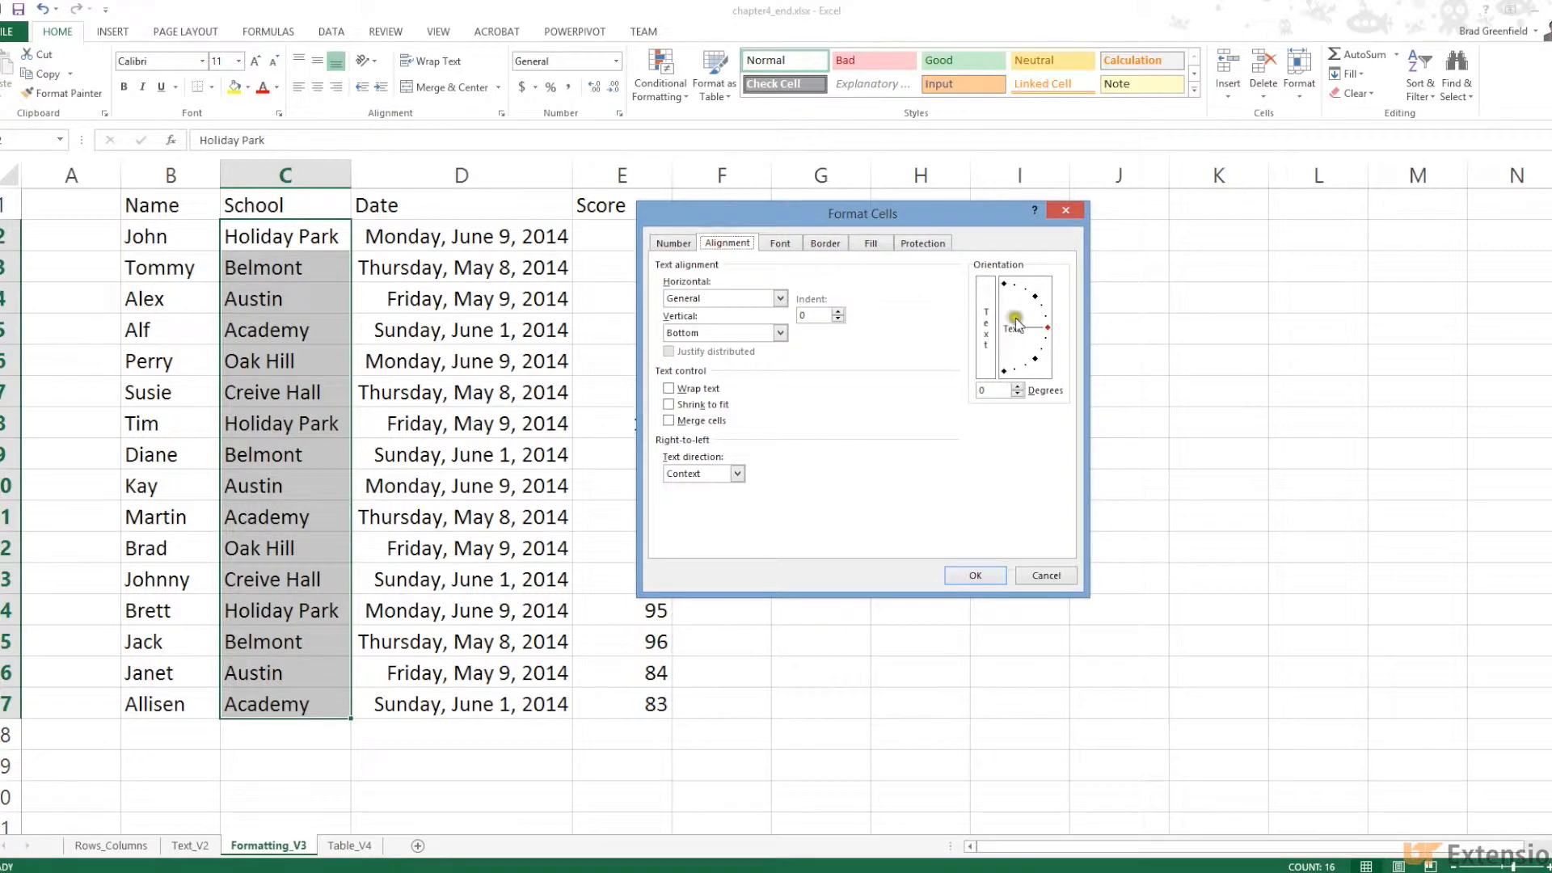
left_click_drag(1018, 323, 1025, 315)
left_click(976, 576)
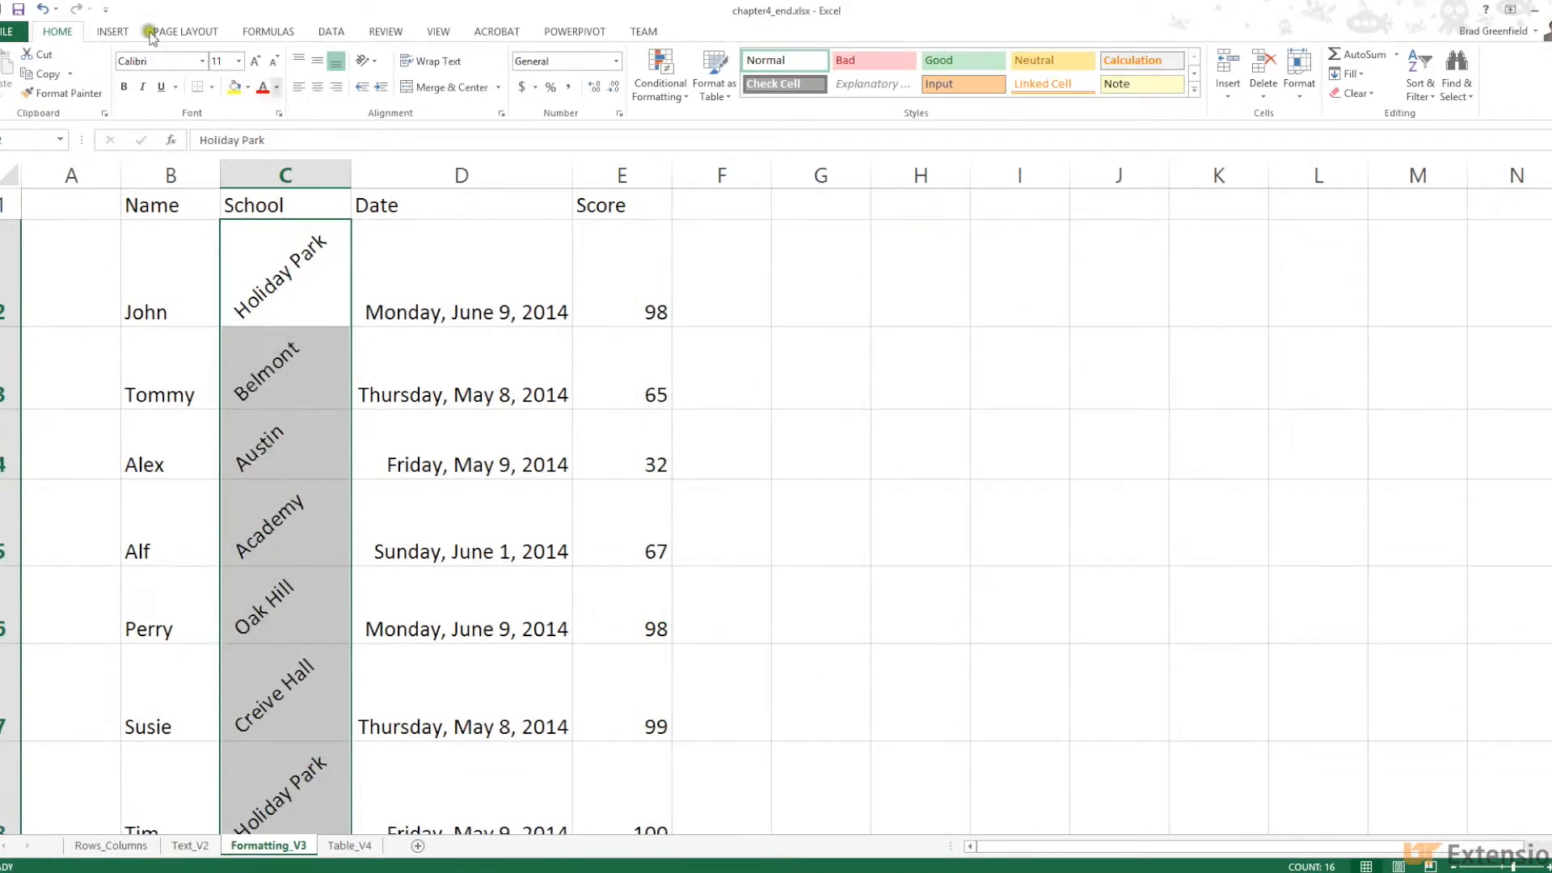
Undo the rotation, then preview the Text format and return the school cells to General
left_click(43, 12)
right_click(263, 241)
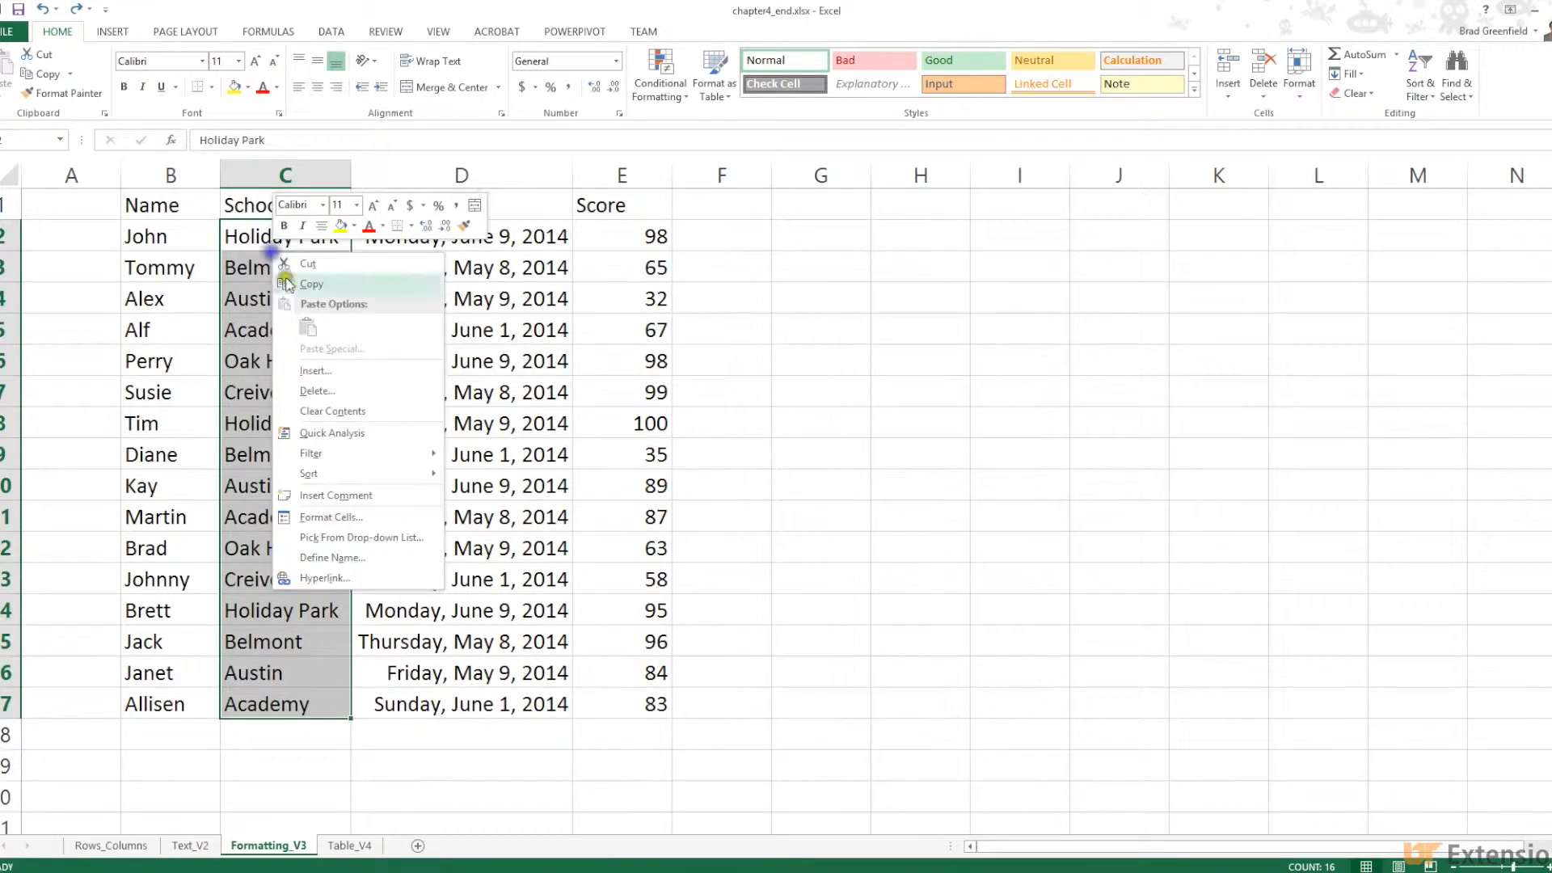
left_click(349, 518)
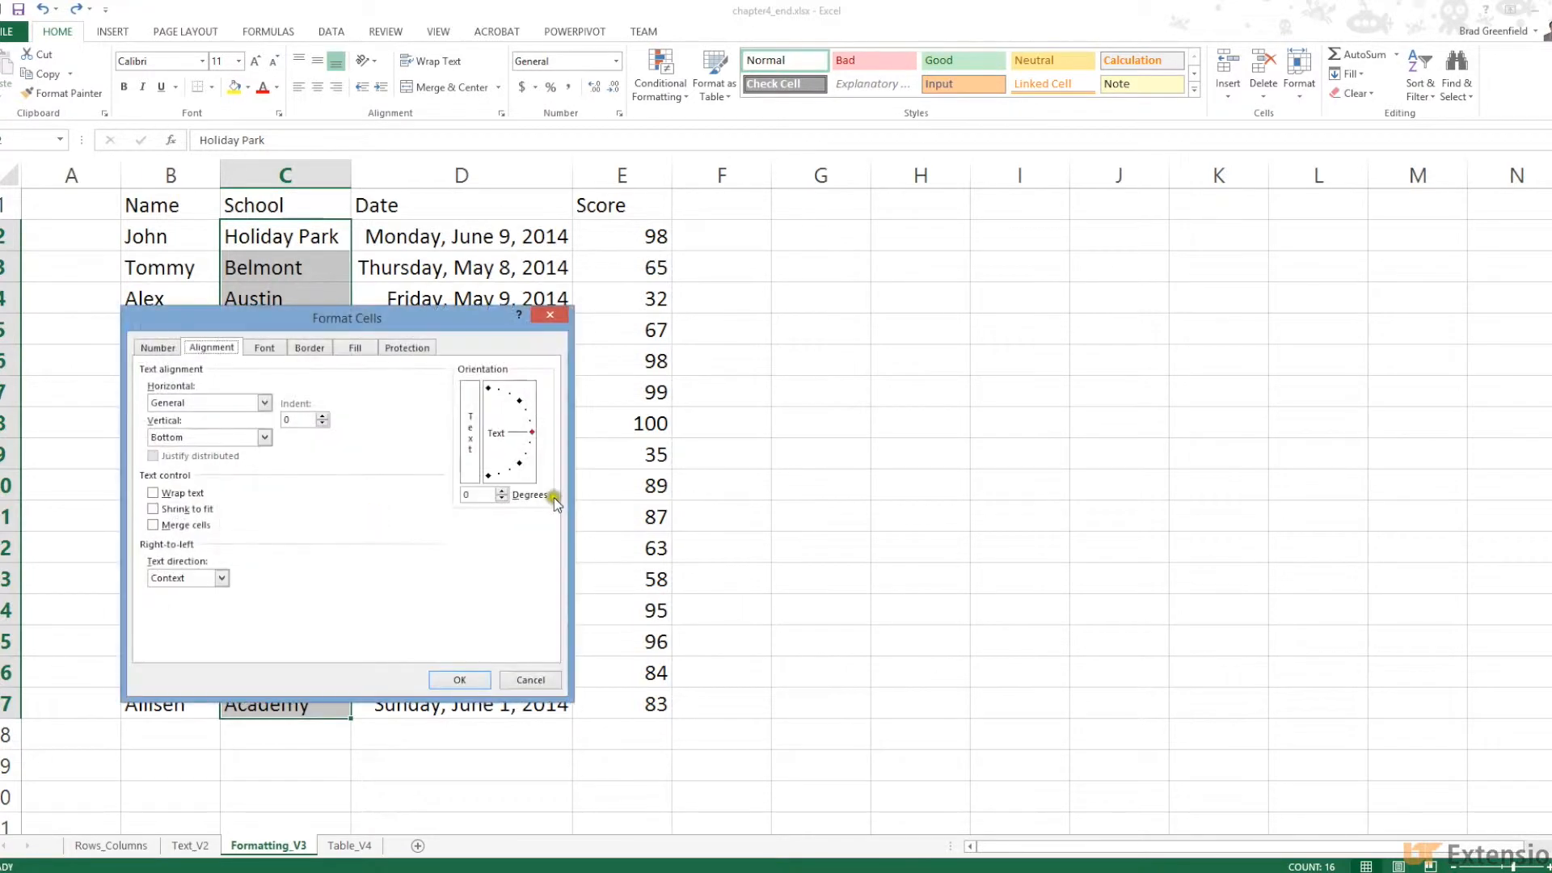
left_click_drag(356, 316, 916, 297)
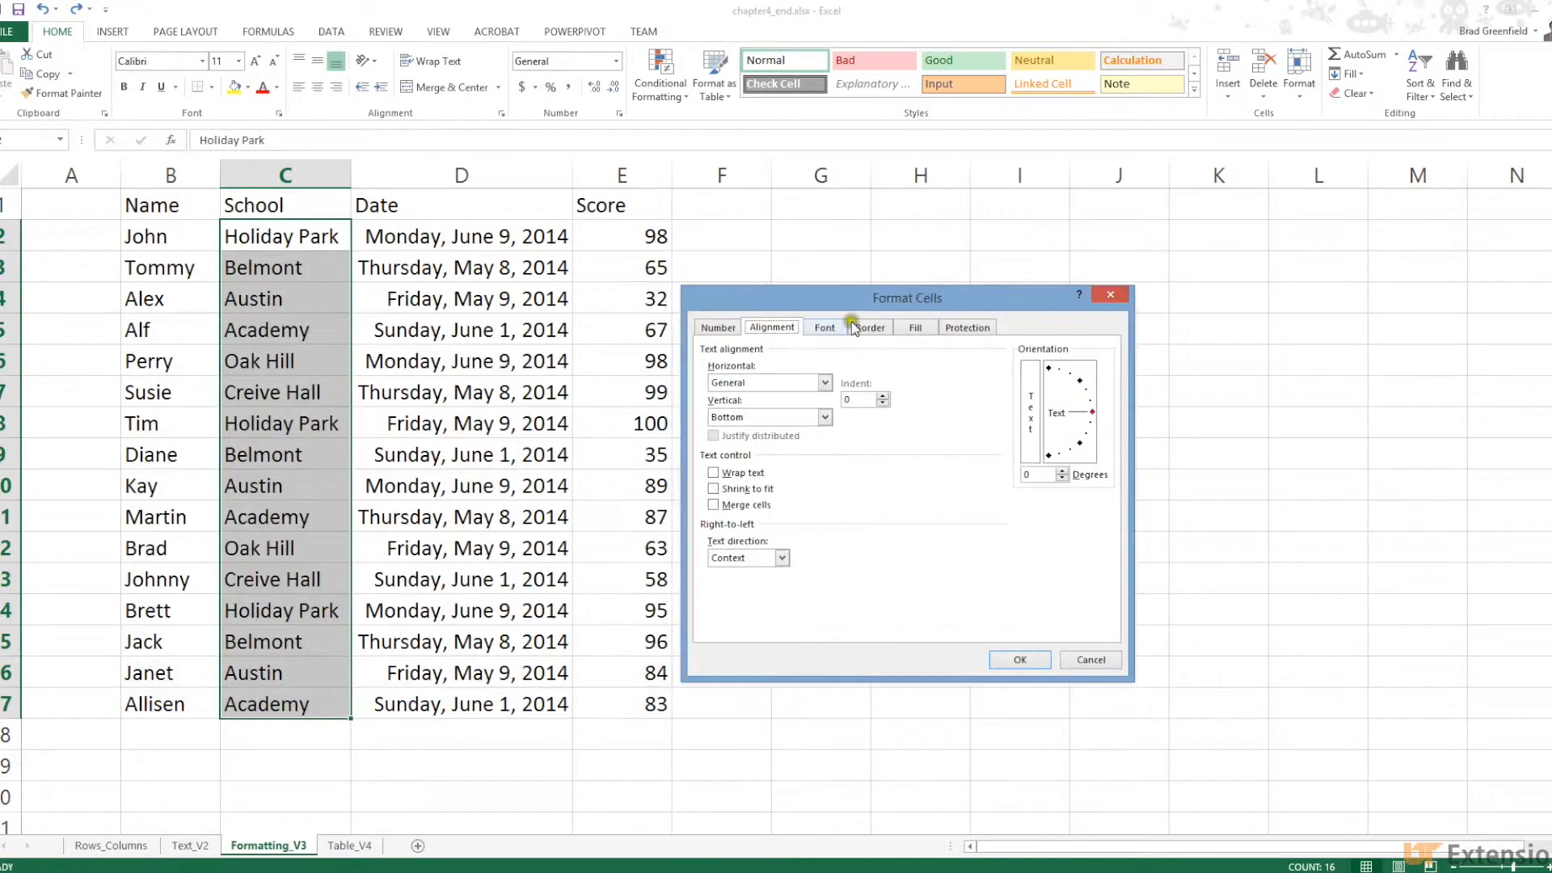
left_click(727, 326)
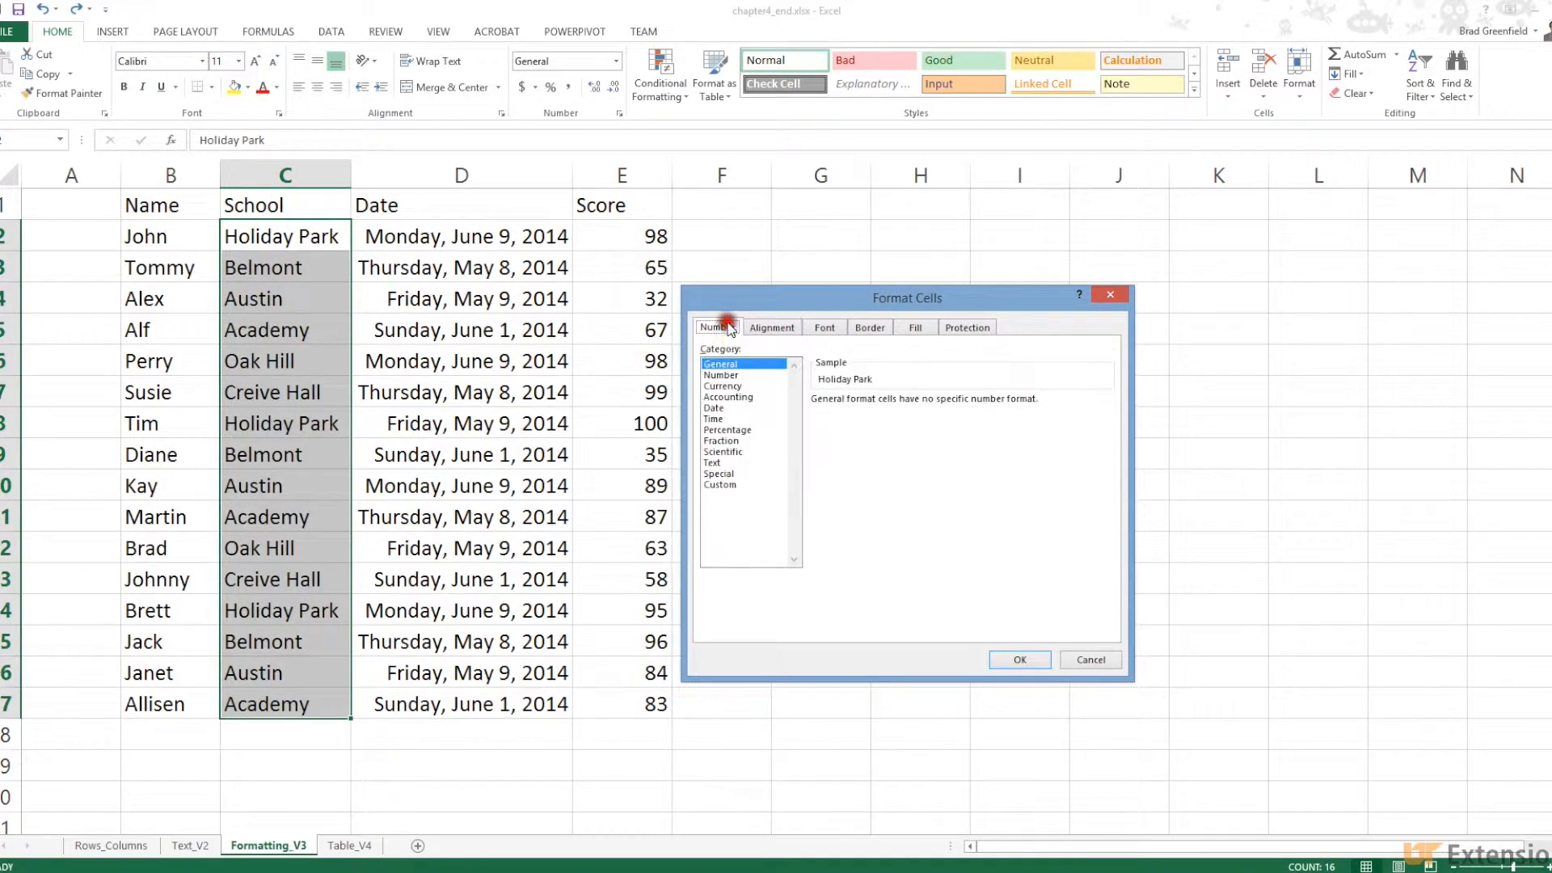
left_click(722, 464)
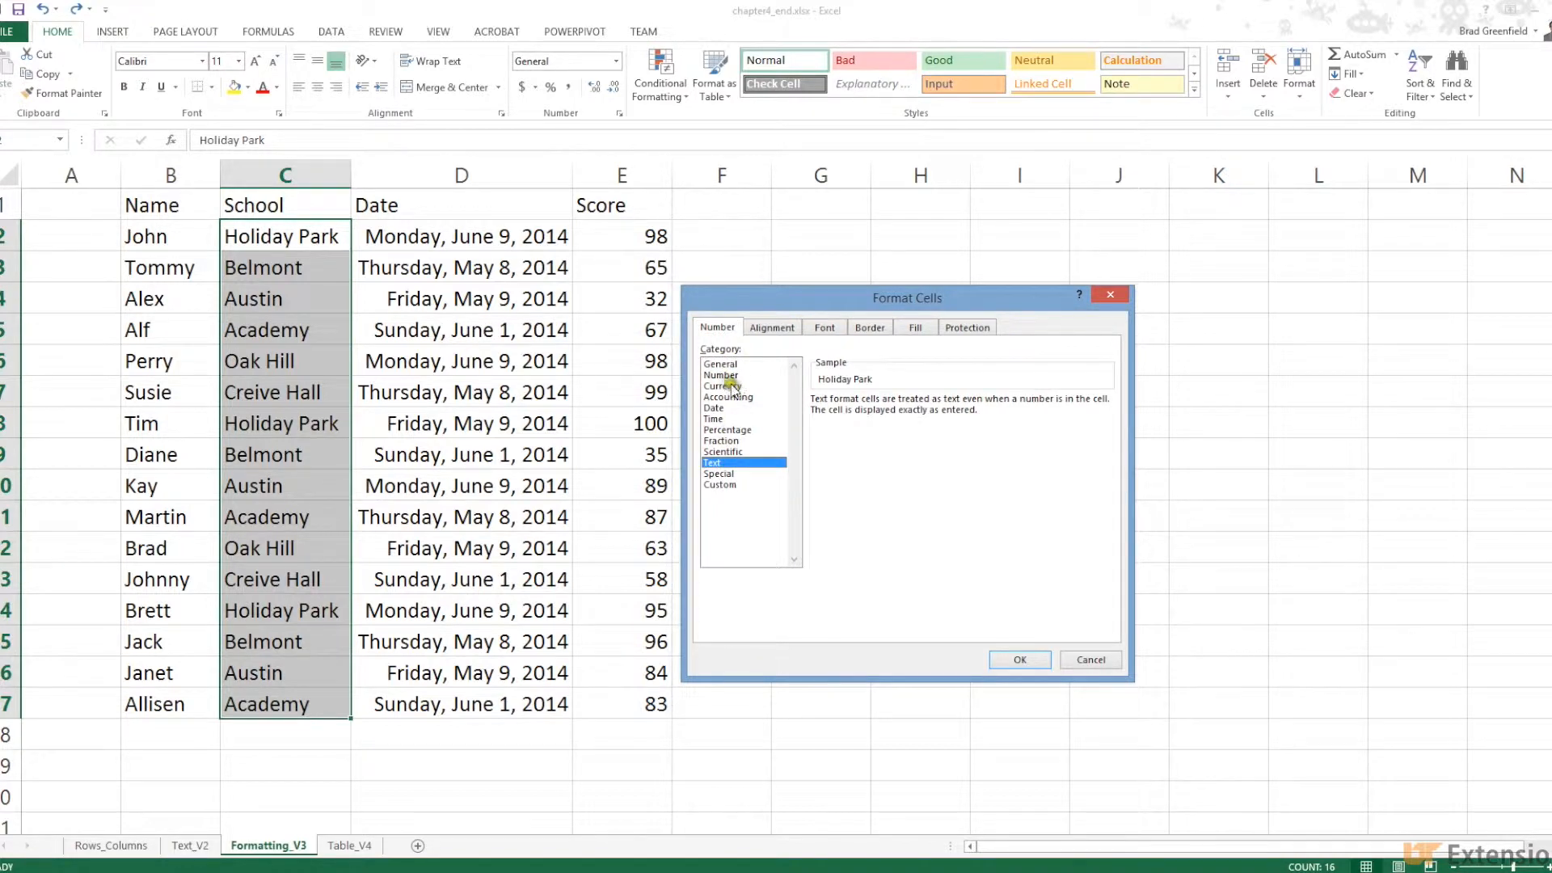
left_click(721, 364)
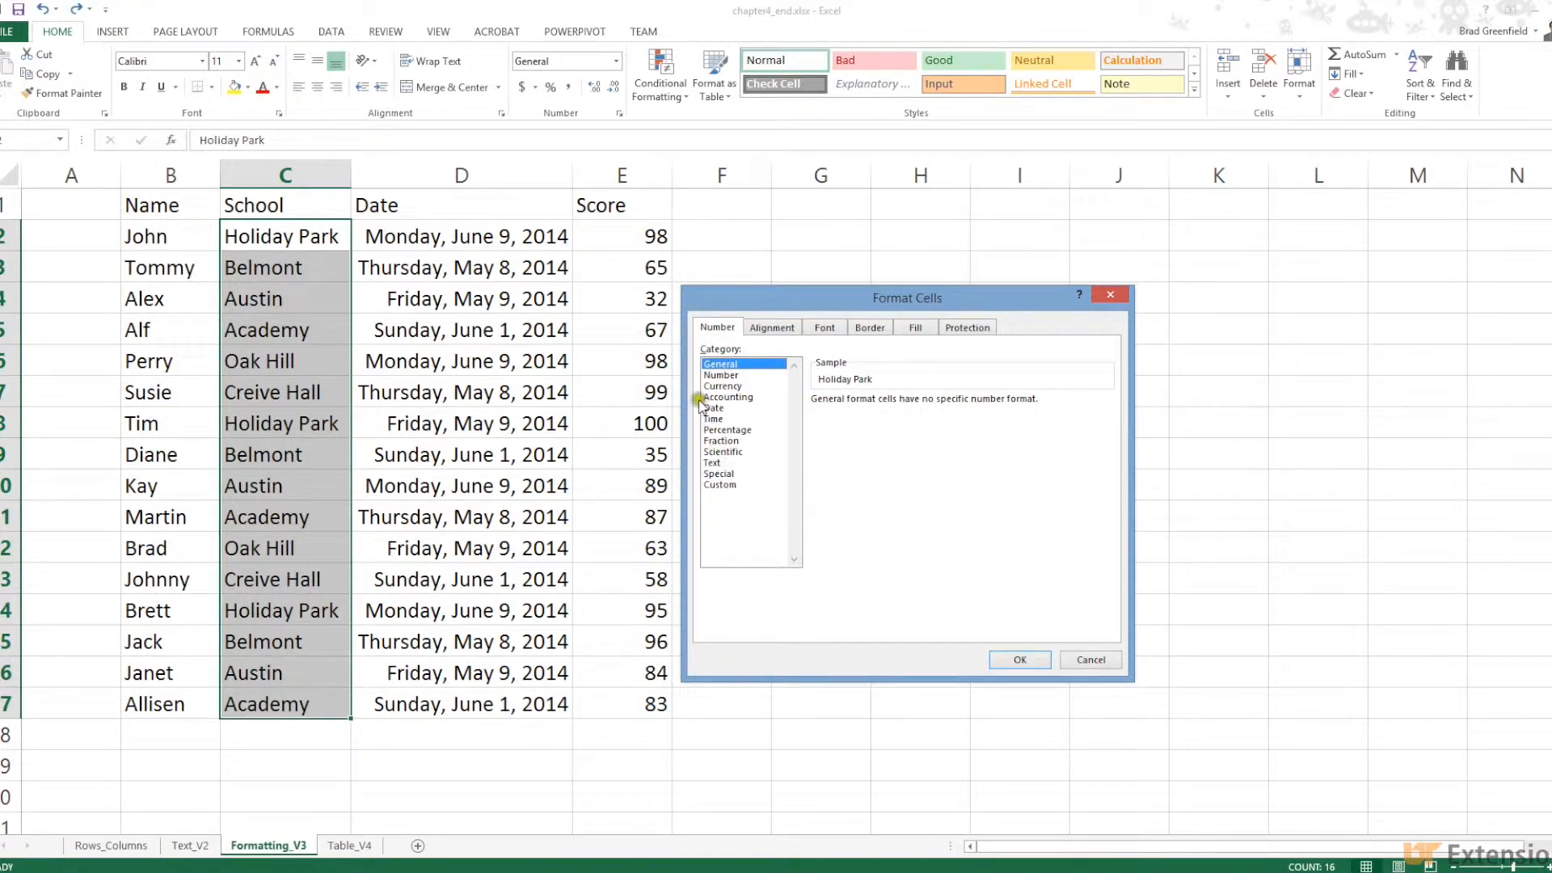
Make the school names' font colour red, then undo it
left_click(778, 328)
left_click(824, 328)
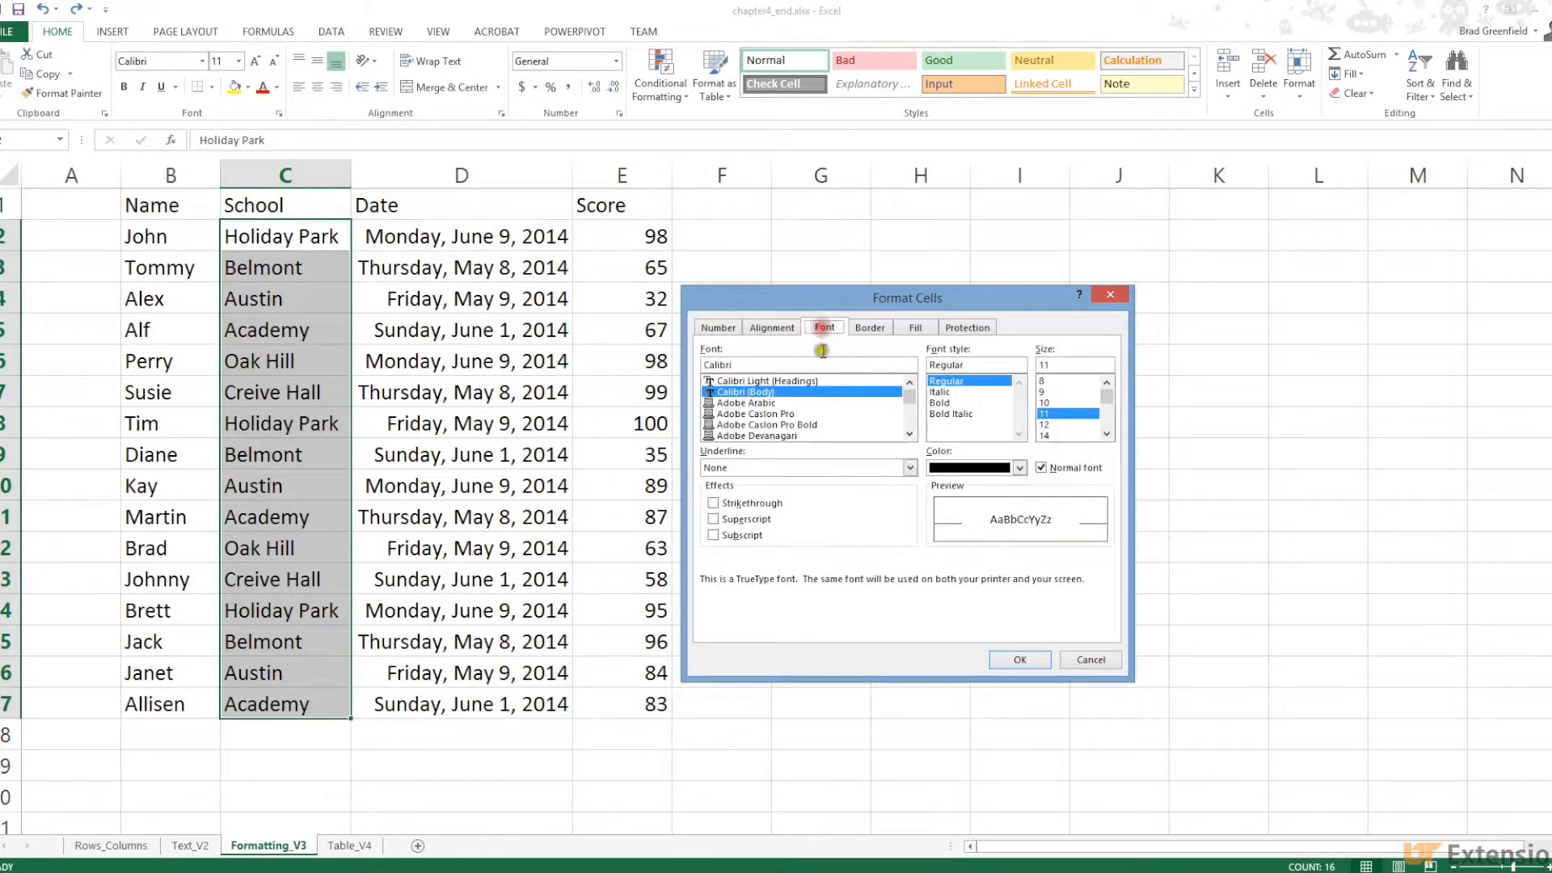
left_click(1018, 468)
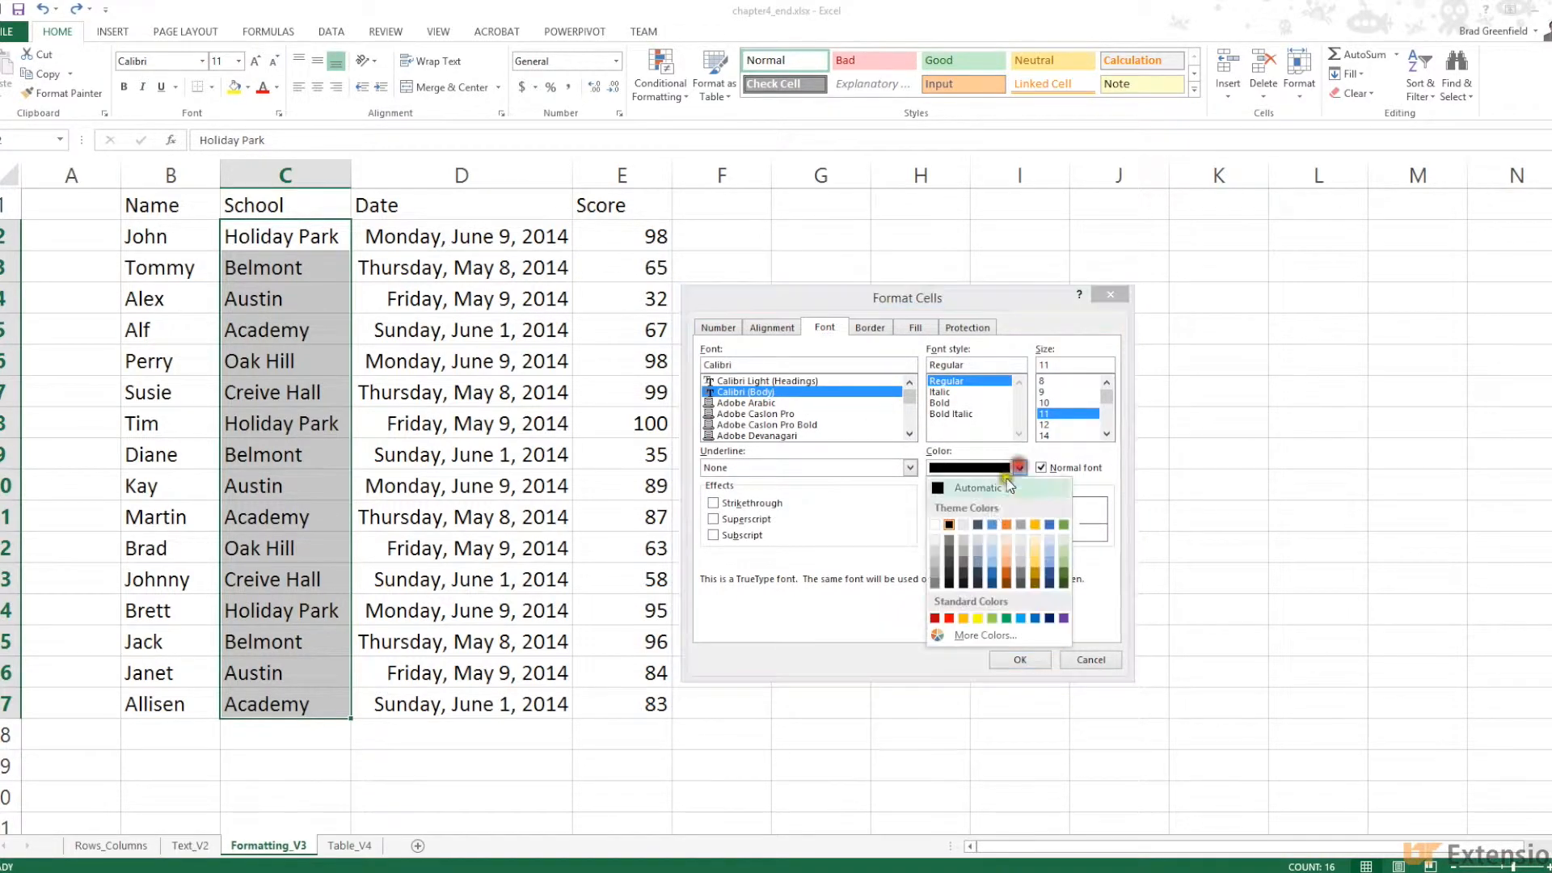
left_click(950, 618)
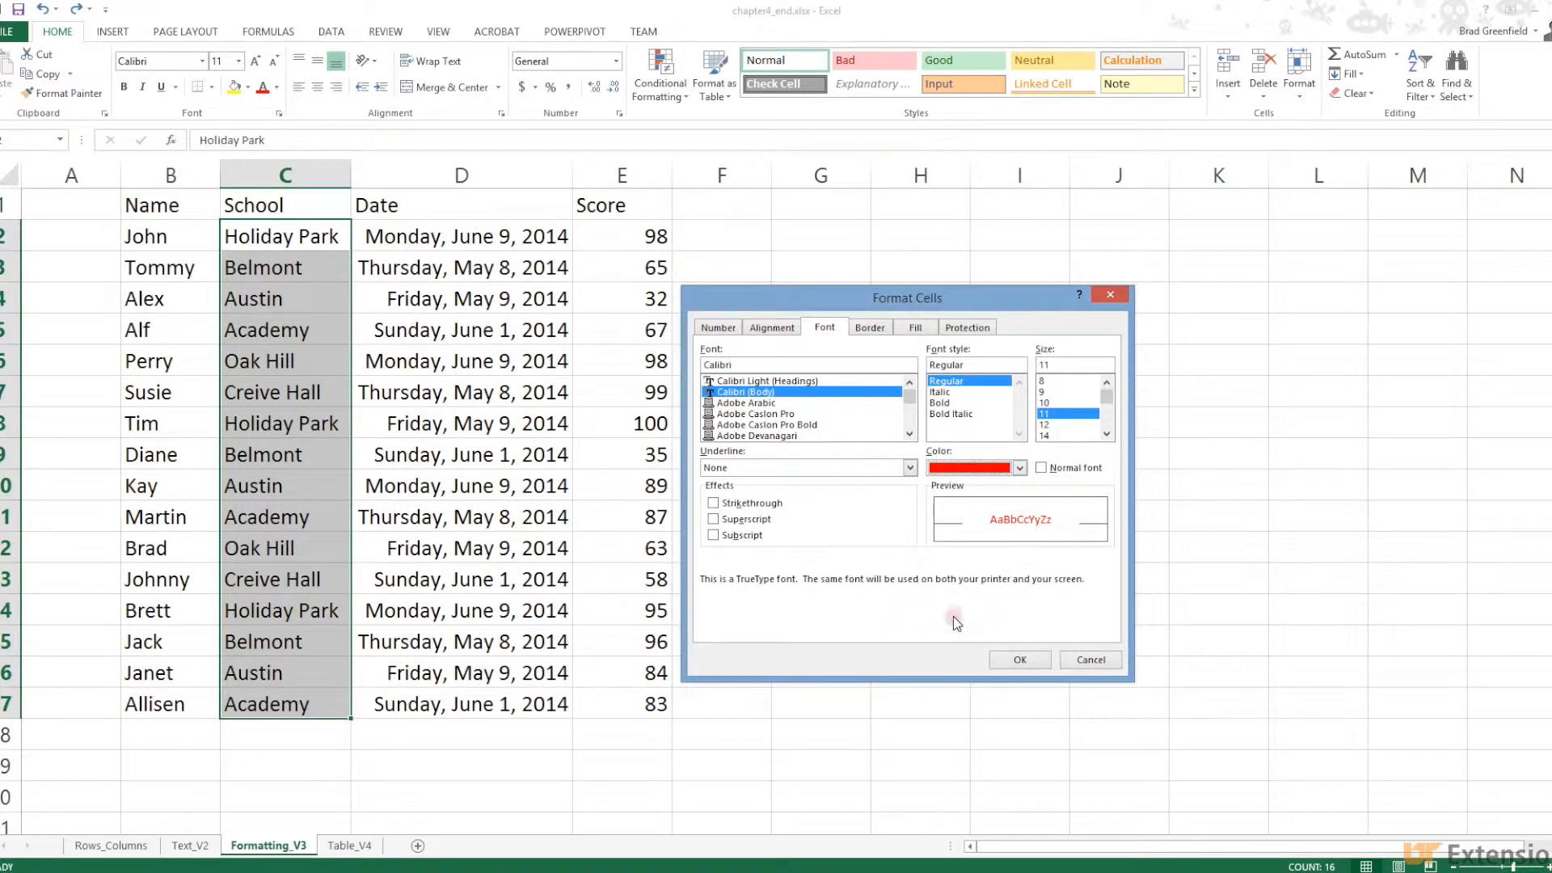
left_click(1019, 658)
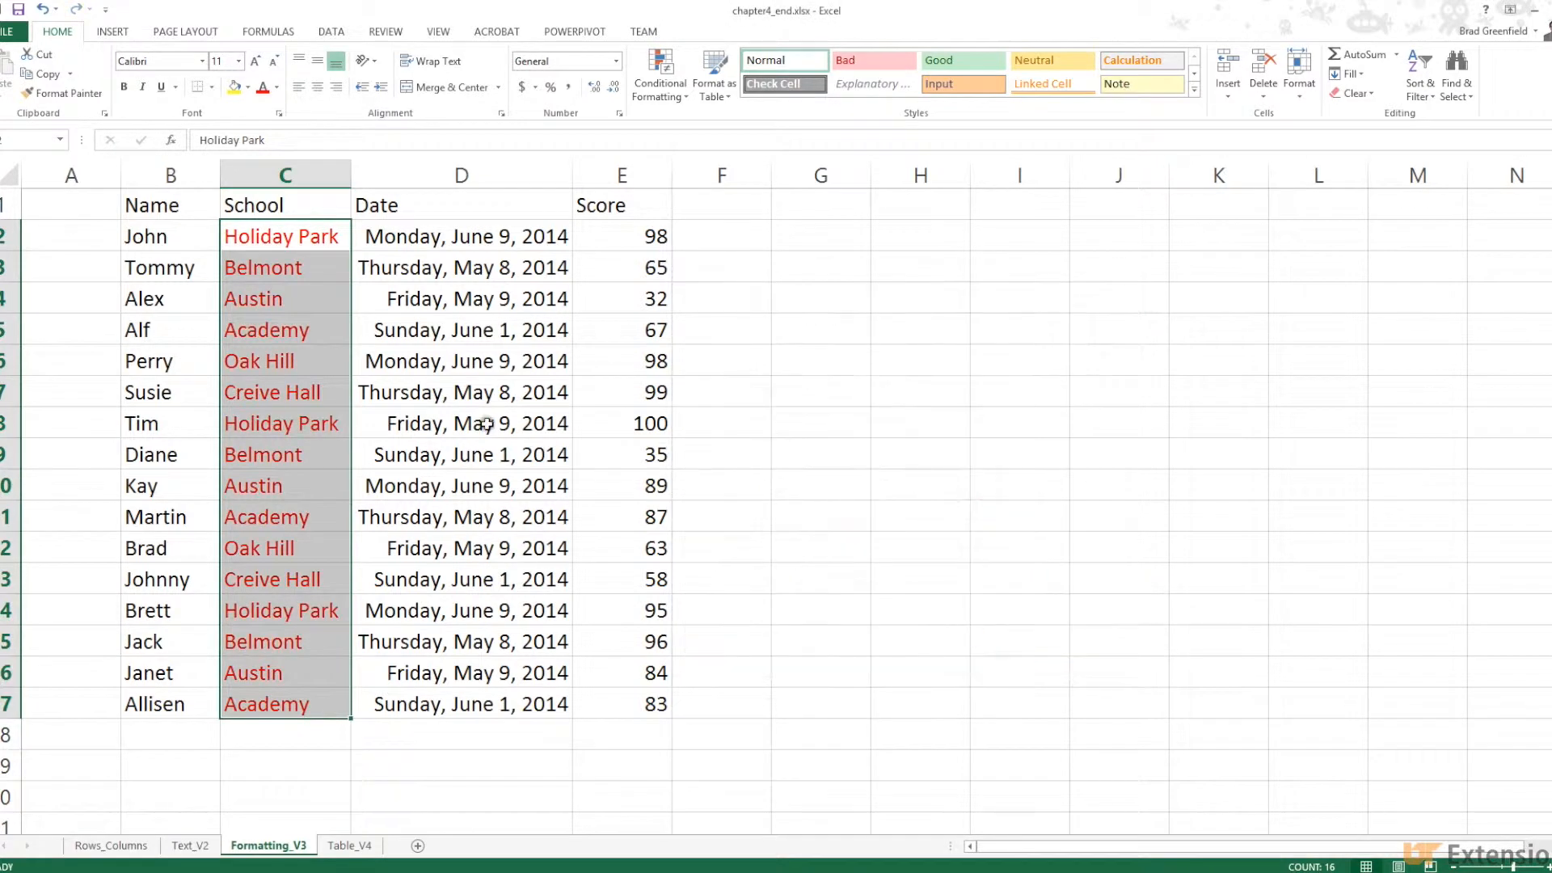
left_click(42, 9)
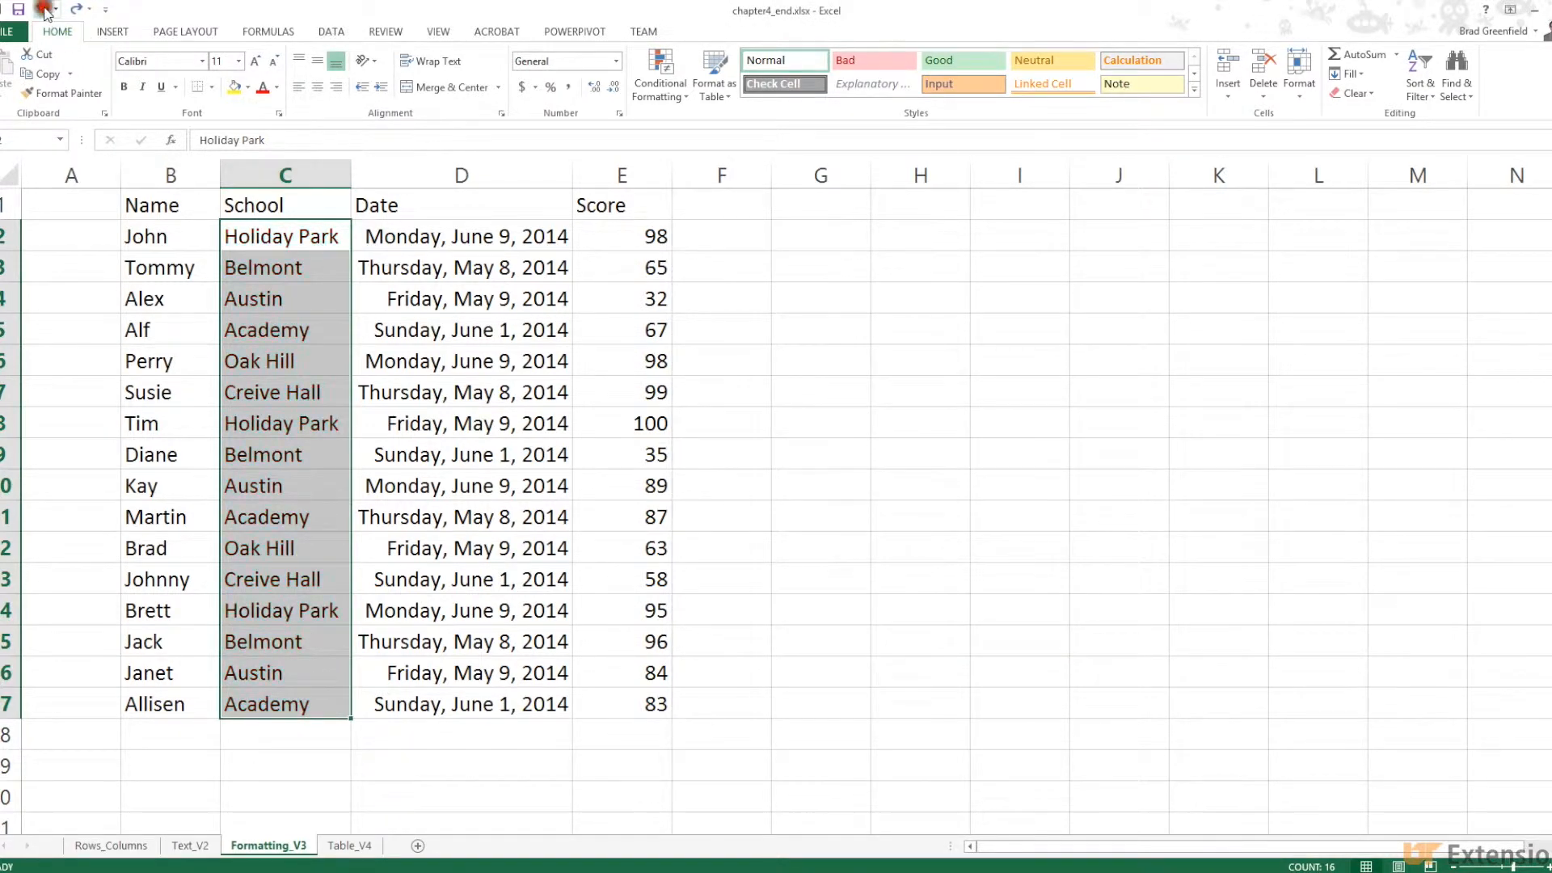
Apply a light peach fill to C2:C17, inspect it, then undo the fill
right_click(321, 311)
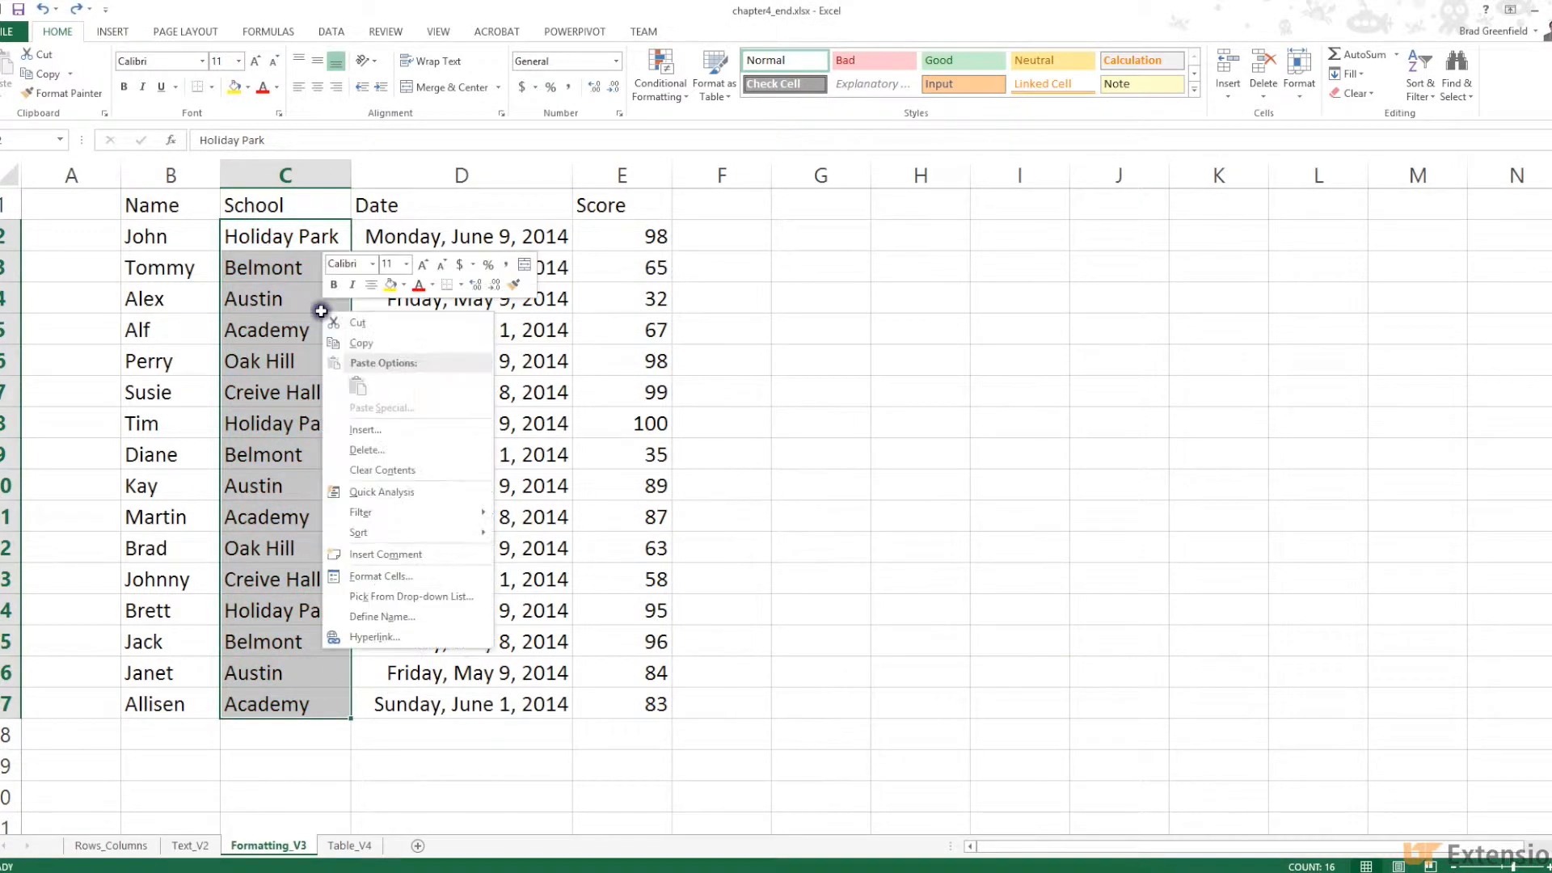
left_click(386, 575)
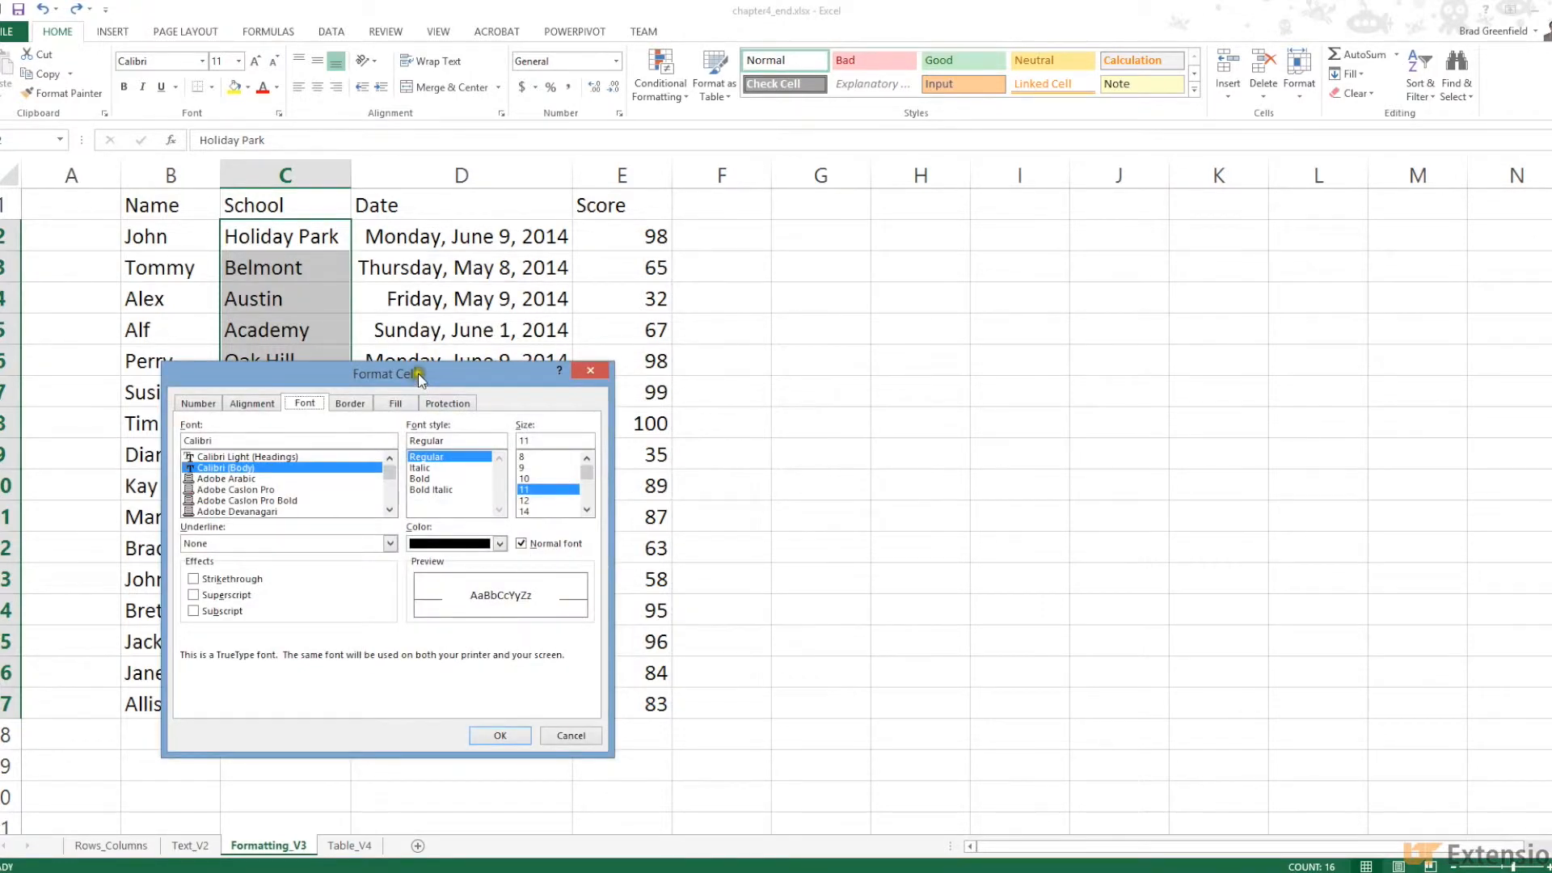
left_click_drag(419, 373, 886, 265)
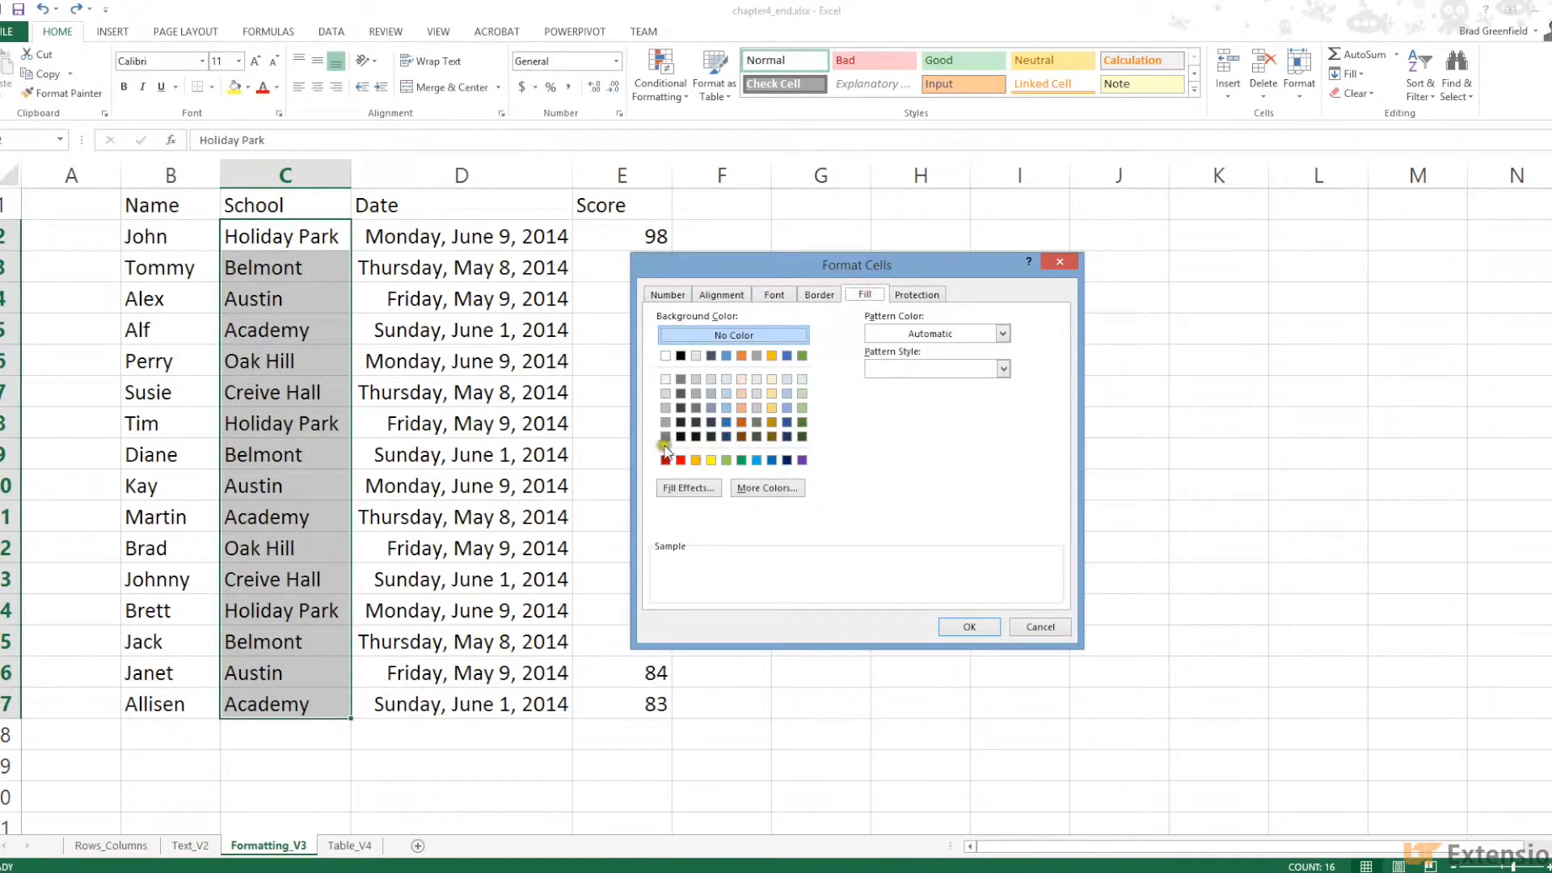
left_click(741, 379)
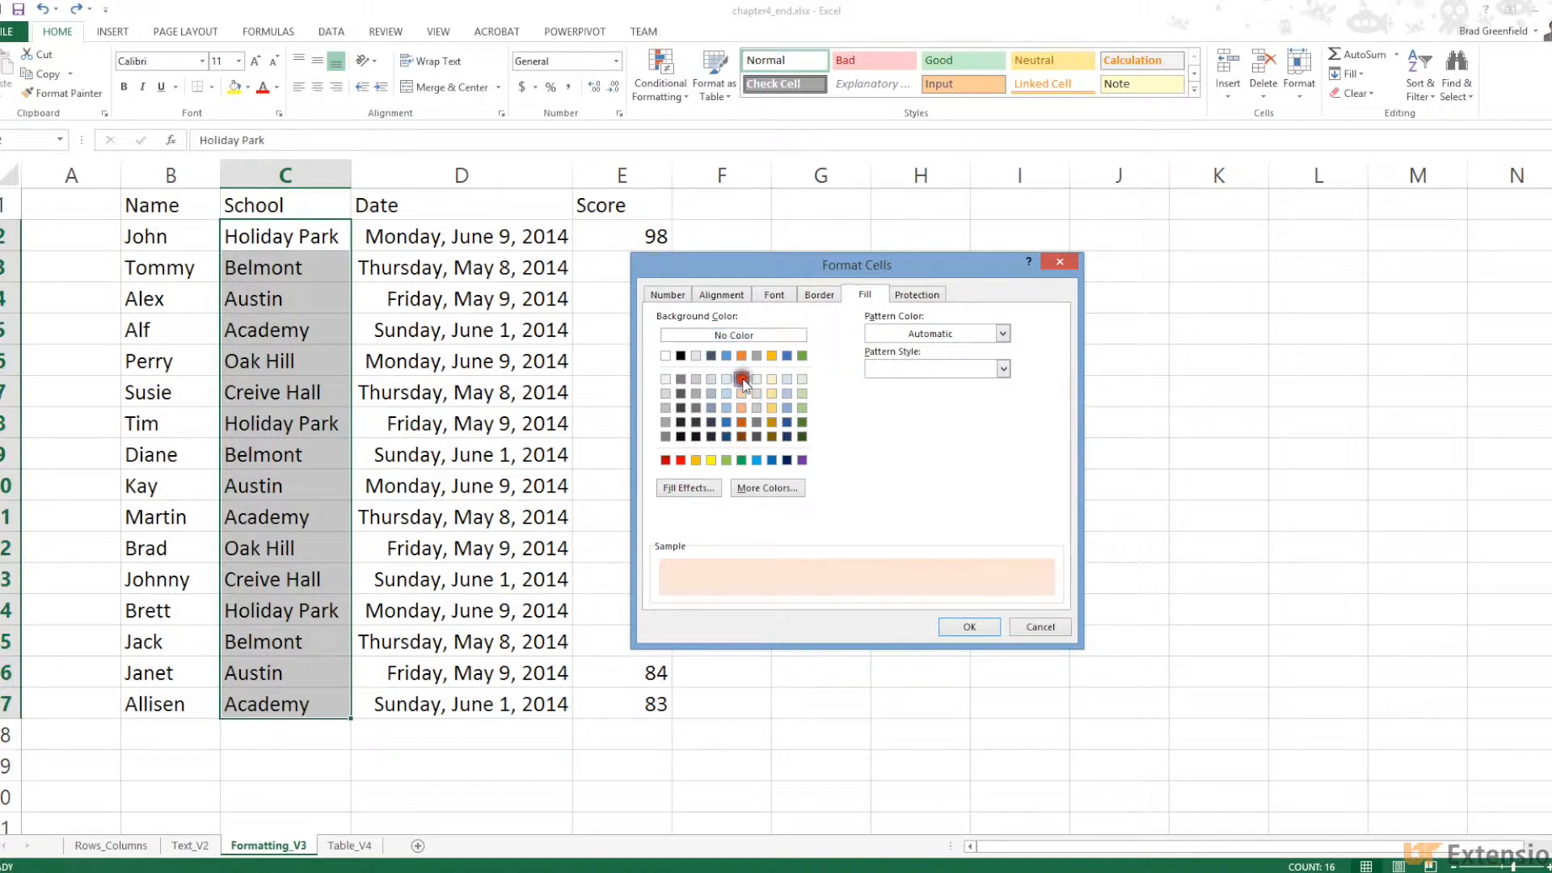
left_click(969, 626)
left_click(759, 576)
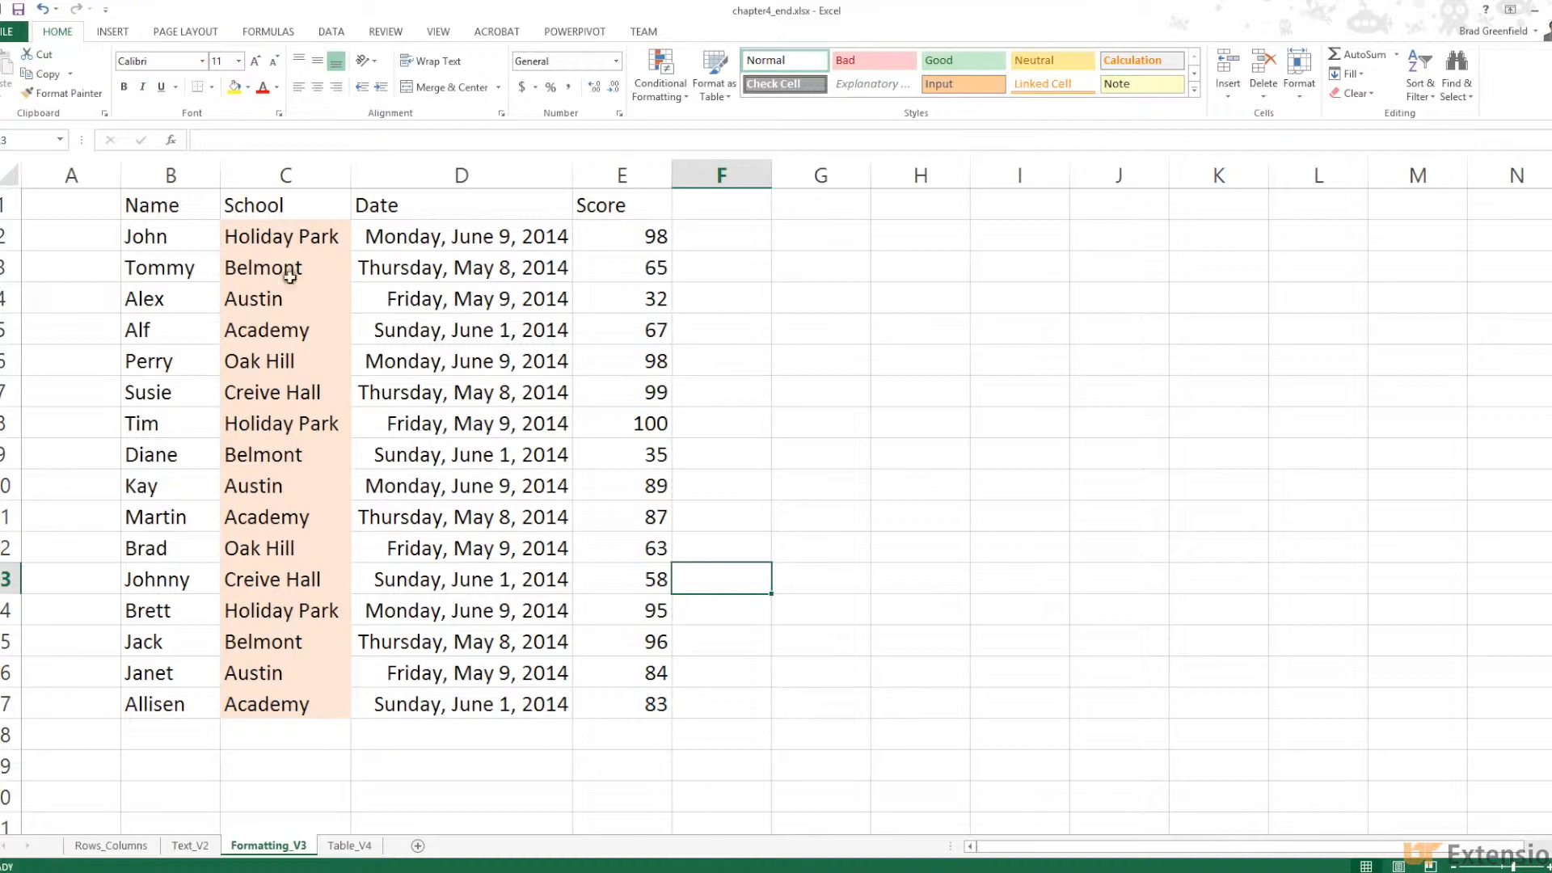
left_click(45, 12)
Fill header cells B1:E1 with light peach, then select the scores E2:E17
left_click_drag(145, 206, 648, 211)
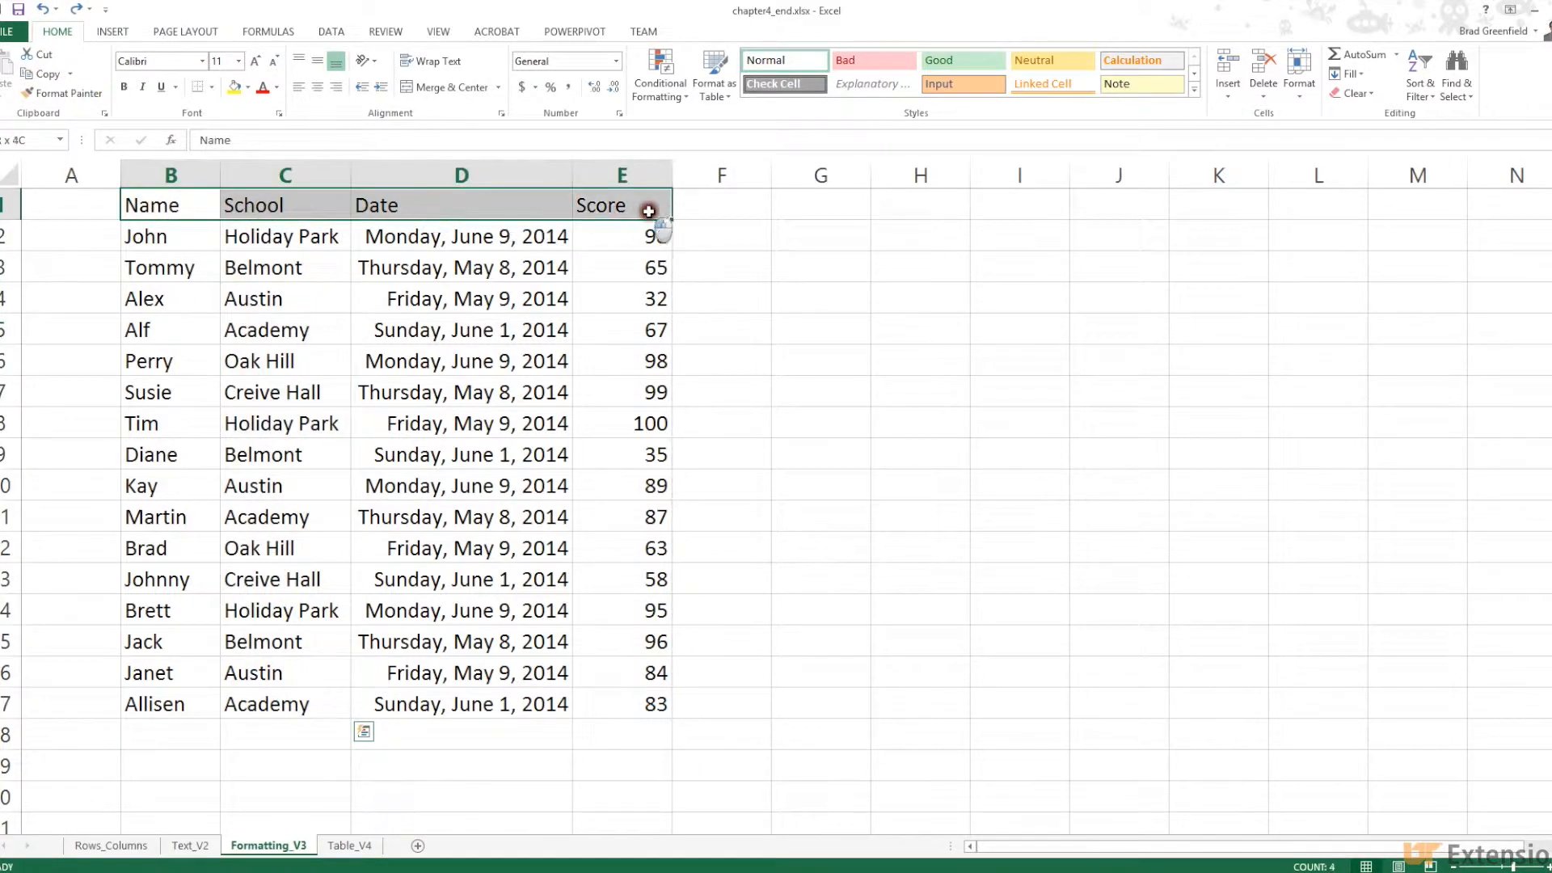
right_click(483, 207)
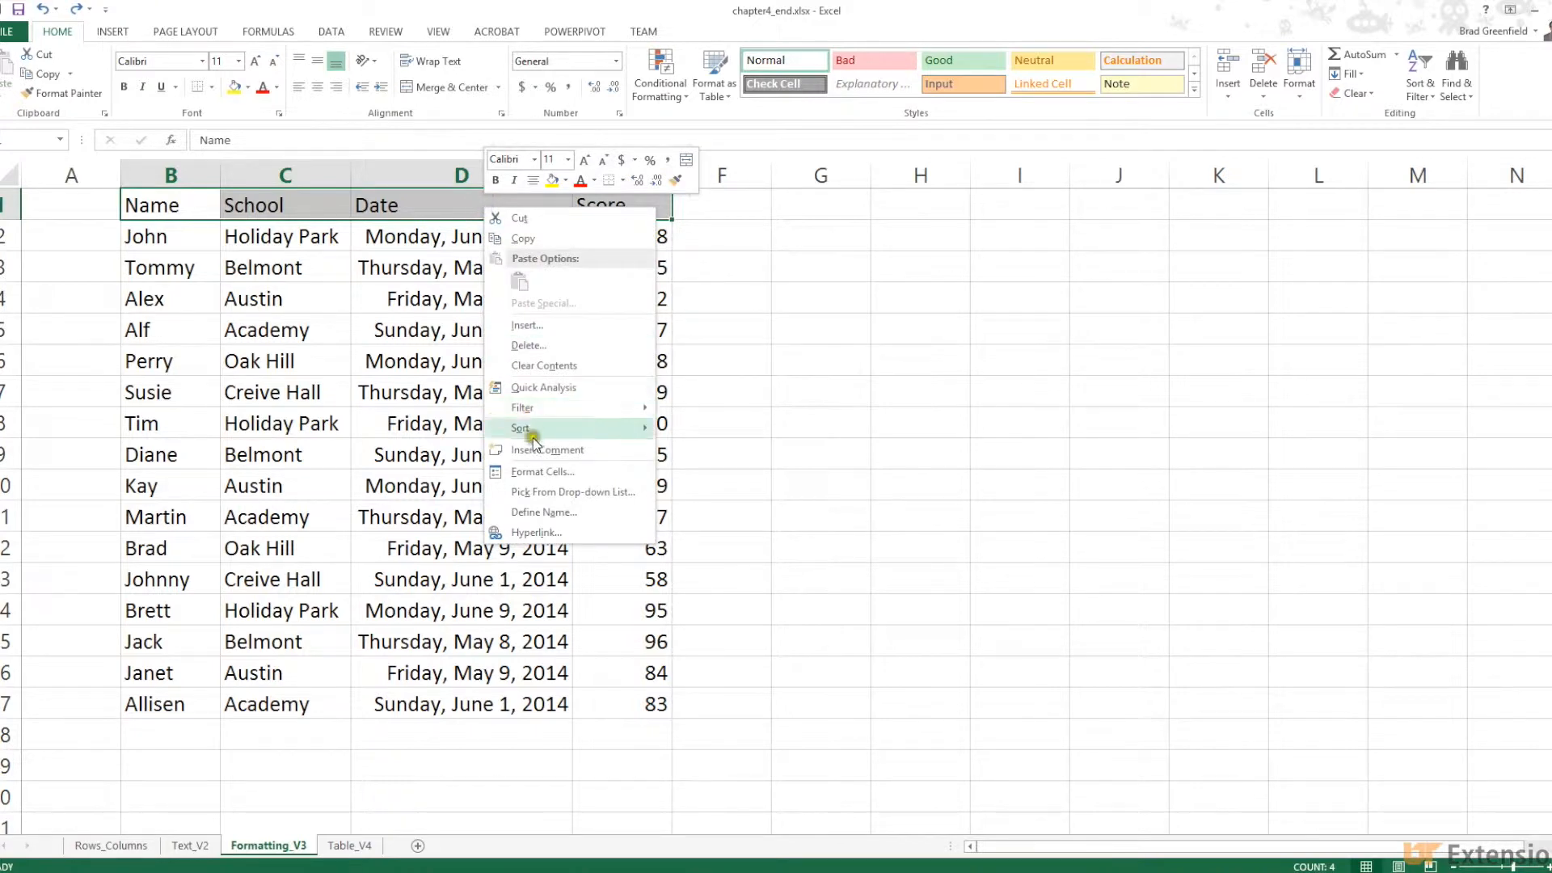
left_click(540, 471)
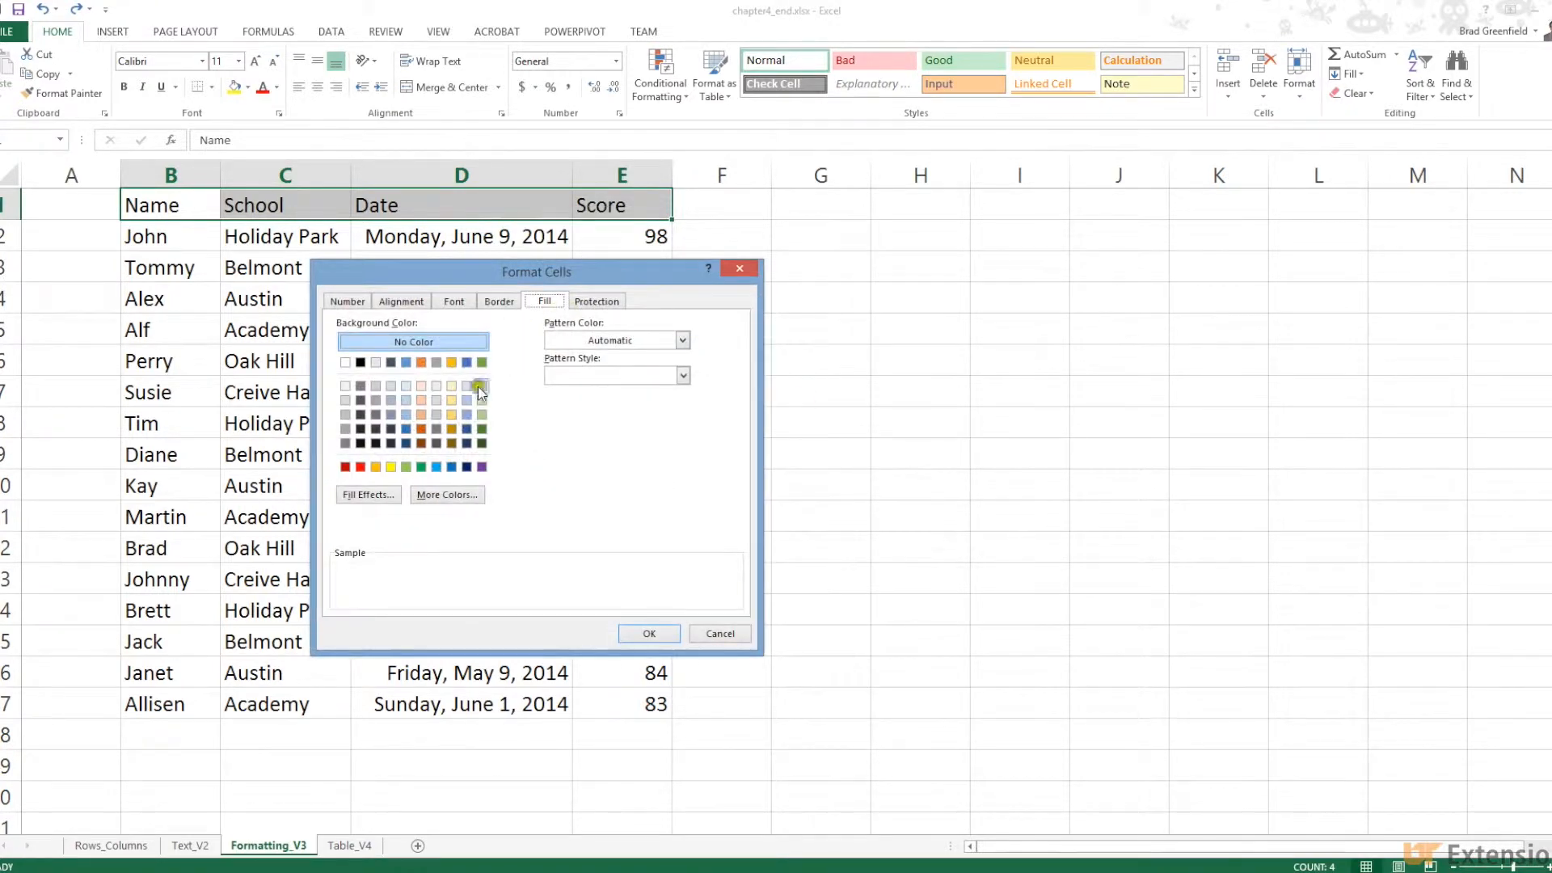
left_click(420, 400)
left_click(642, 631)
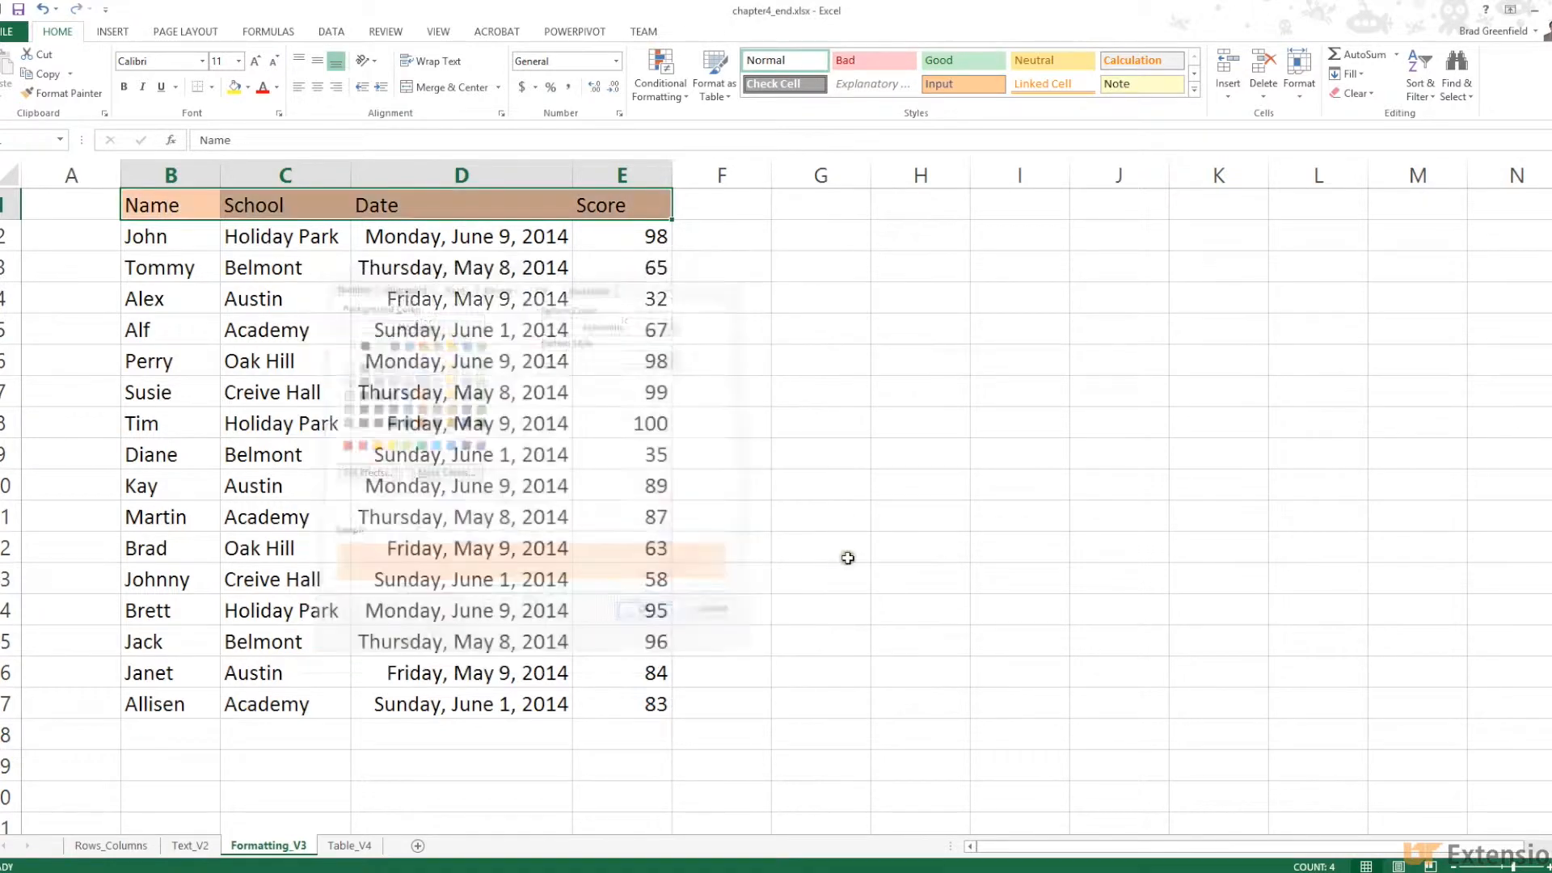
left_click(847, 557)
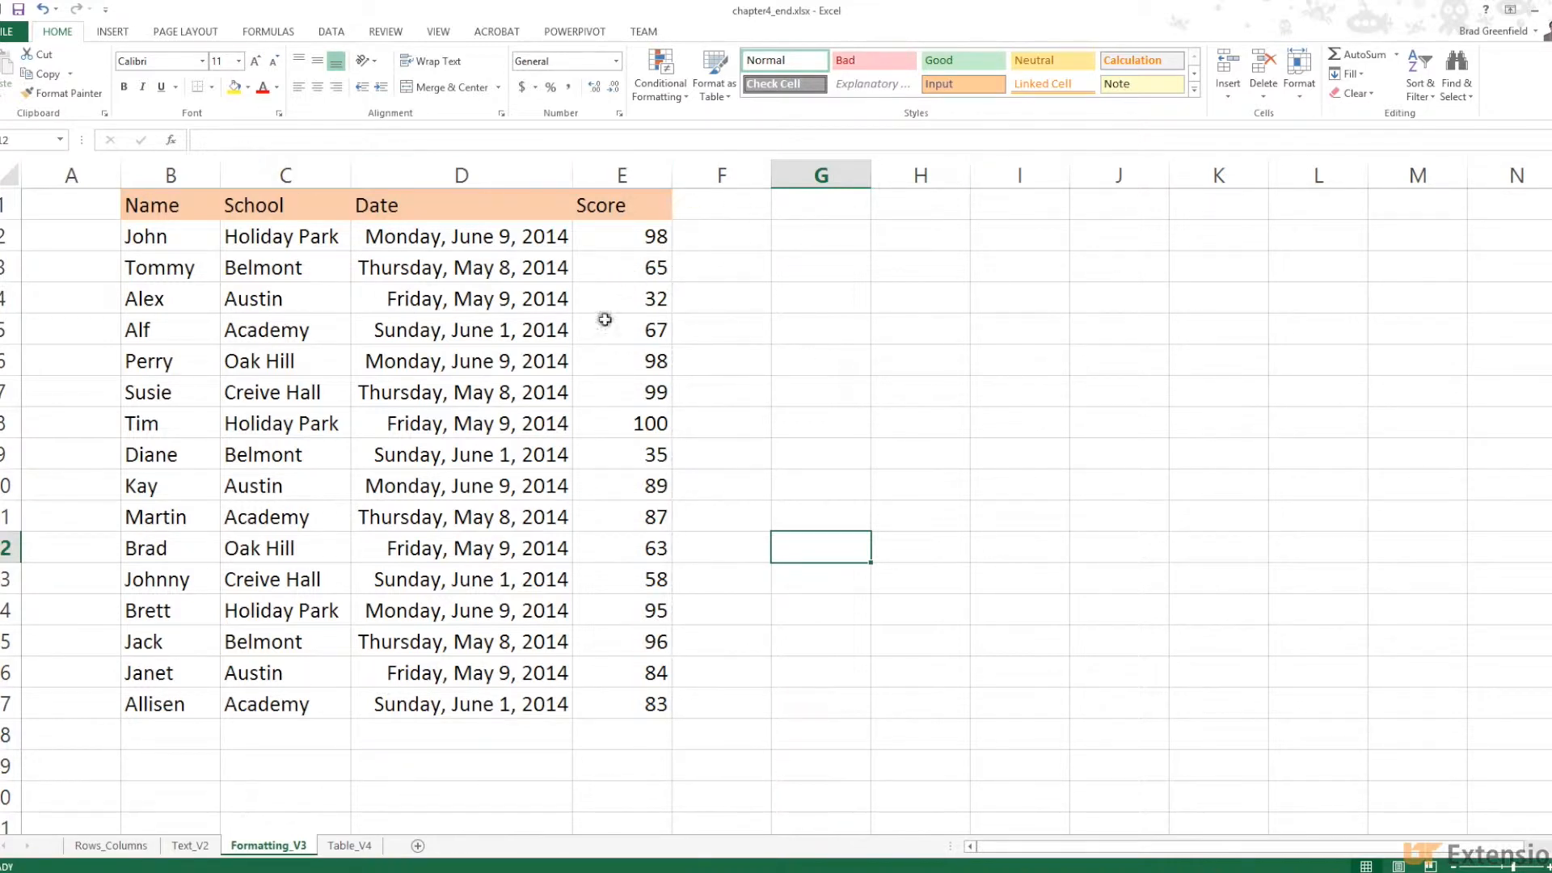
left_click_drag(612, 237, 645, 701)
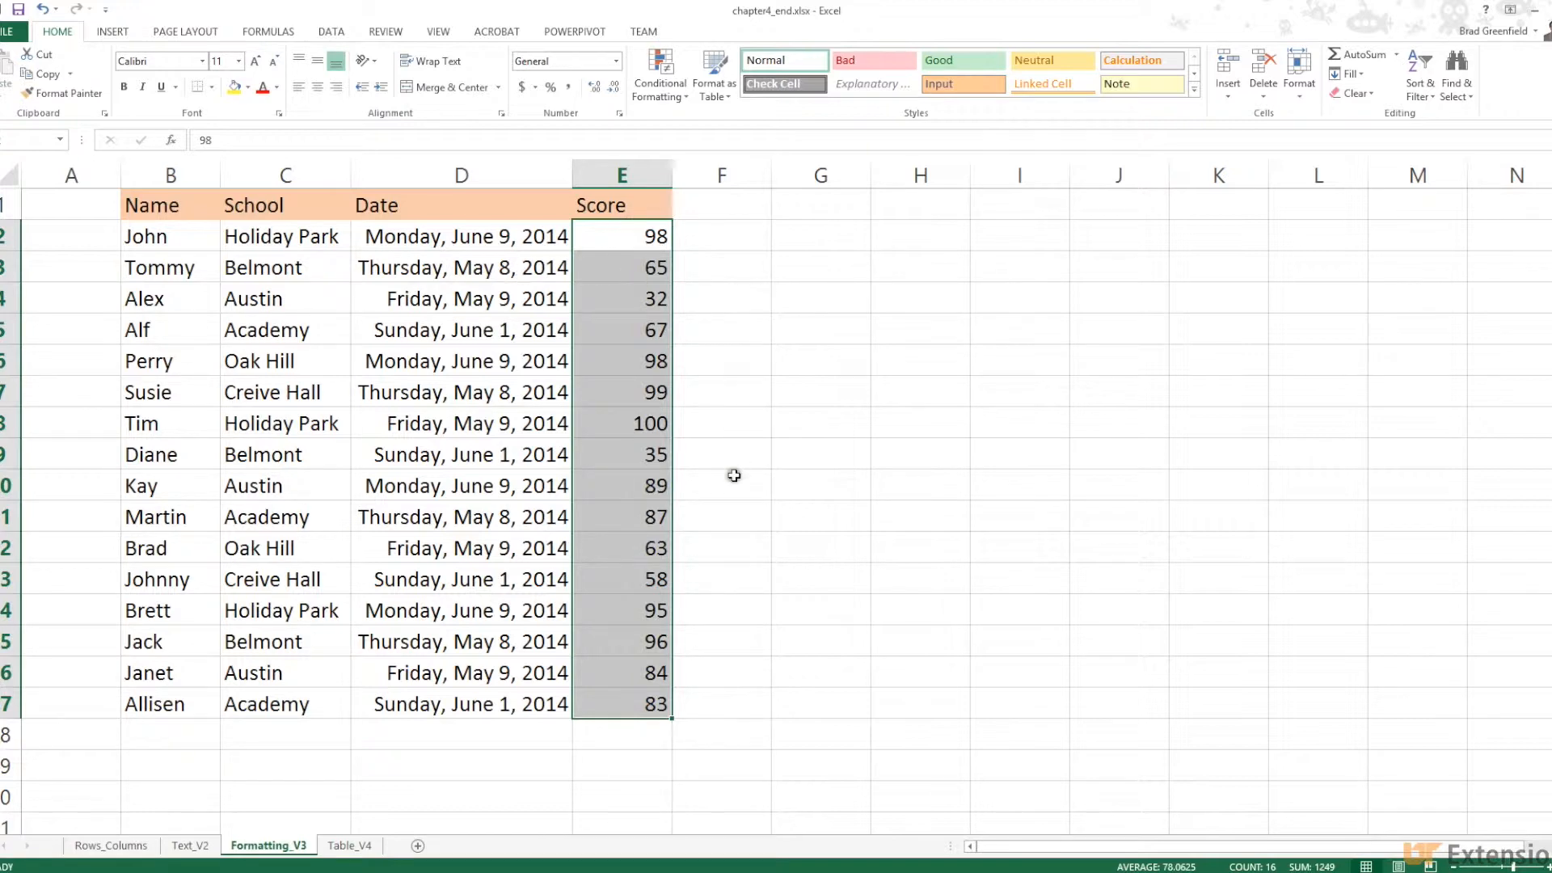
Select the Score column and preview solid blue data bars under Conditional Formatting
left_click(628, 263)
left_click(602, 237)
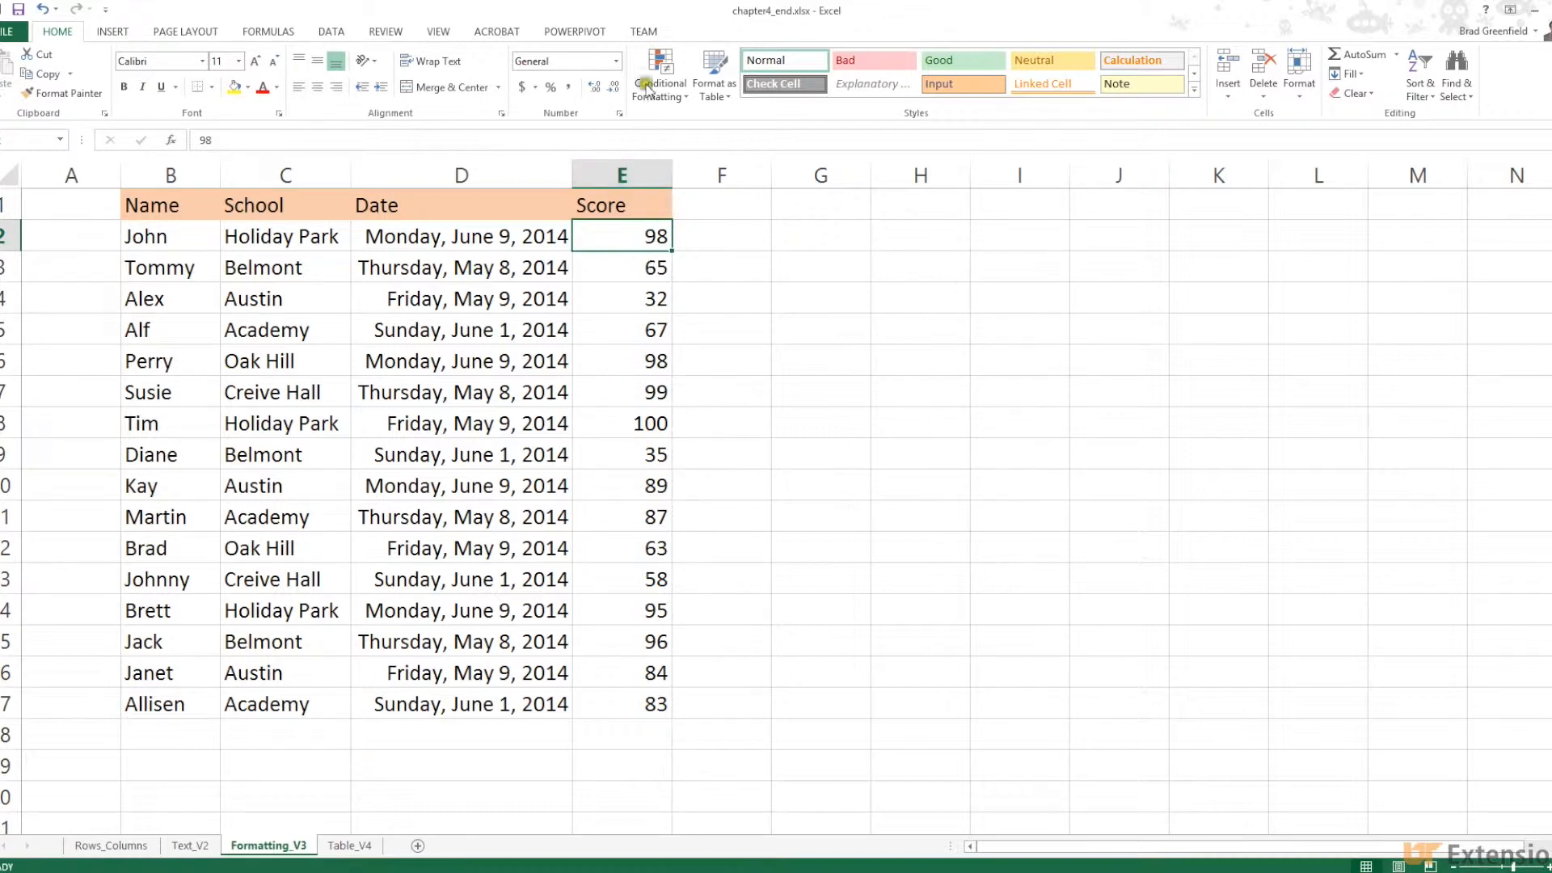
left_click(633, 177)
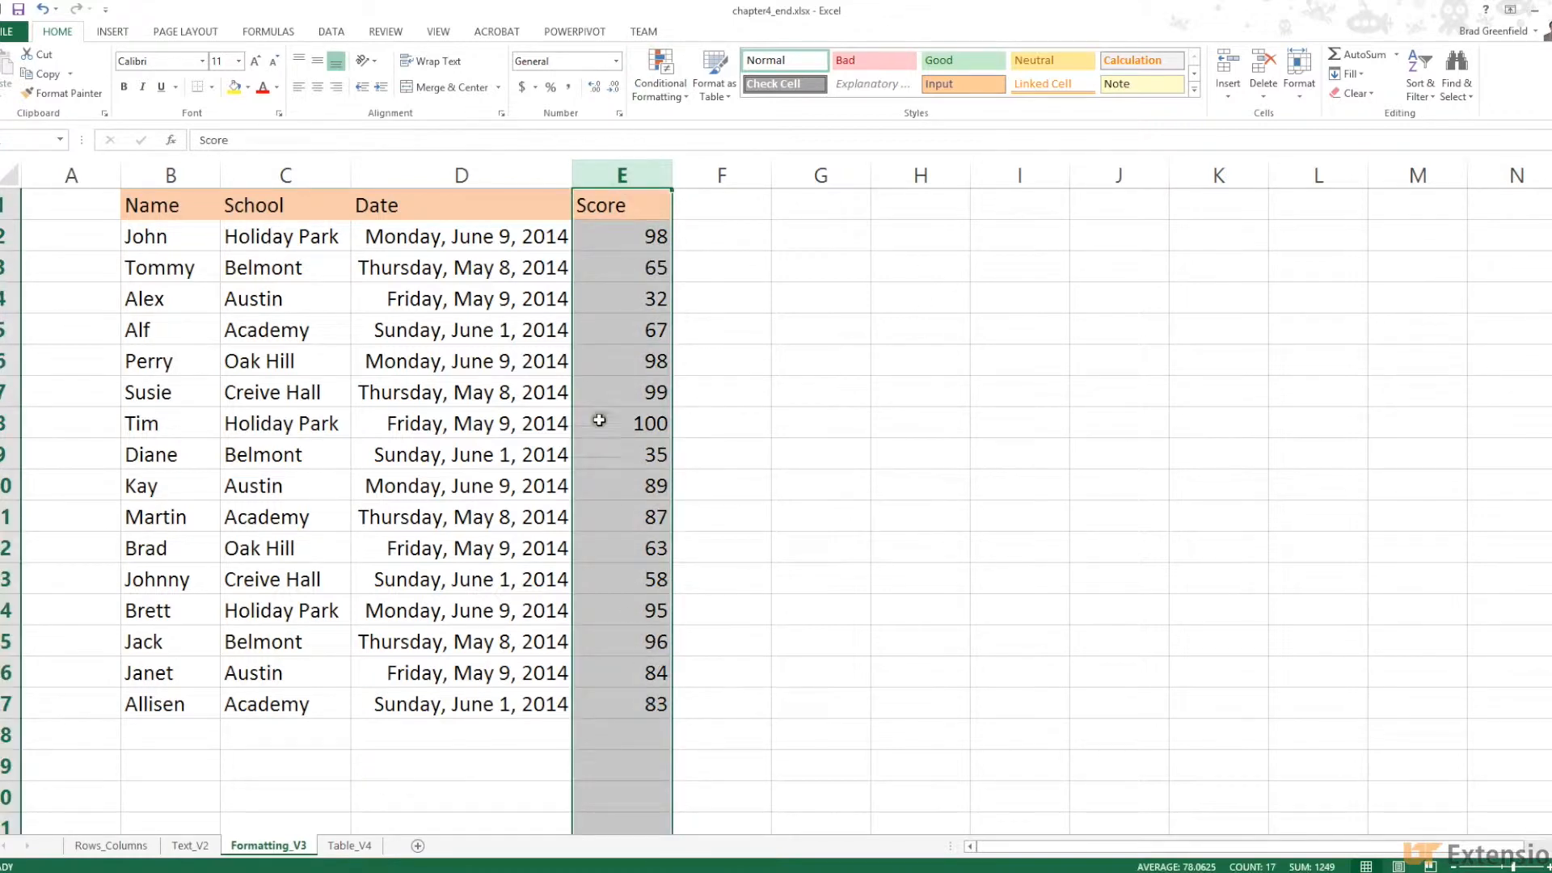
left_click(675, 100)
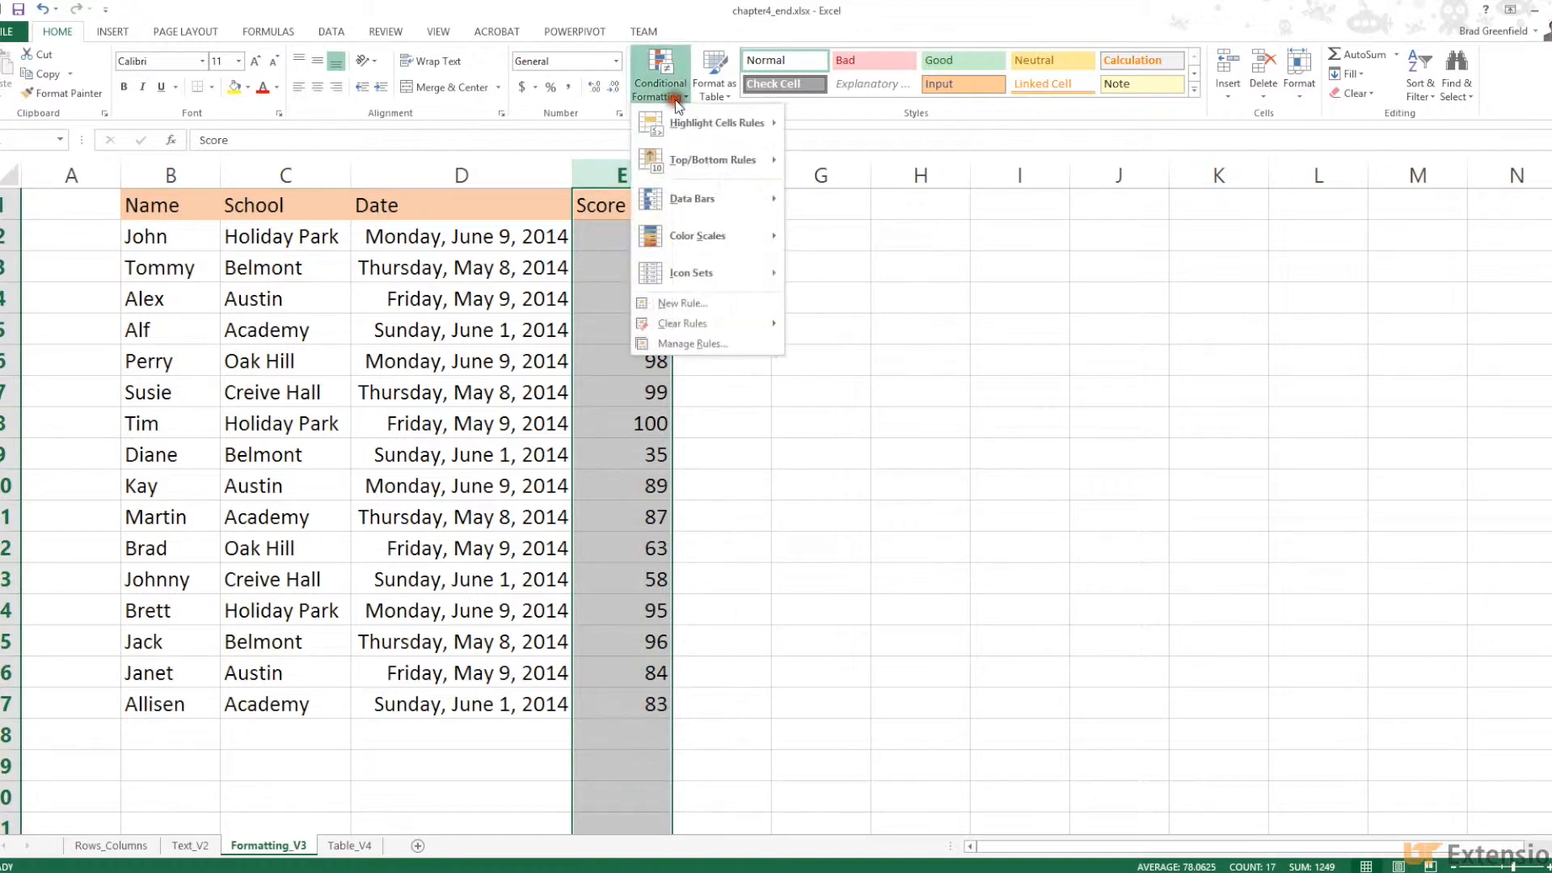
mouse_move(683, 118)
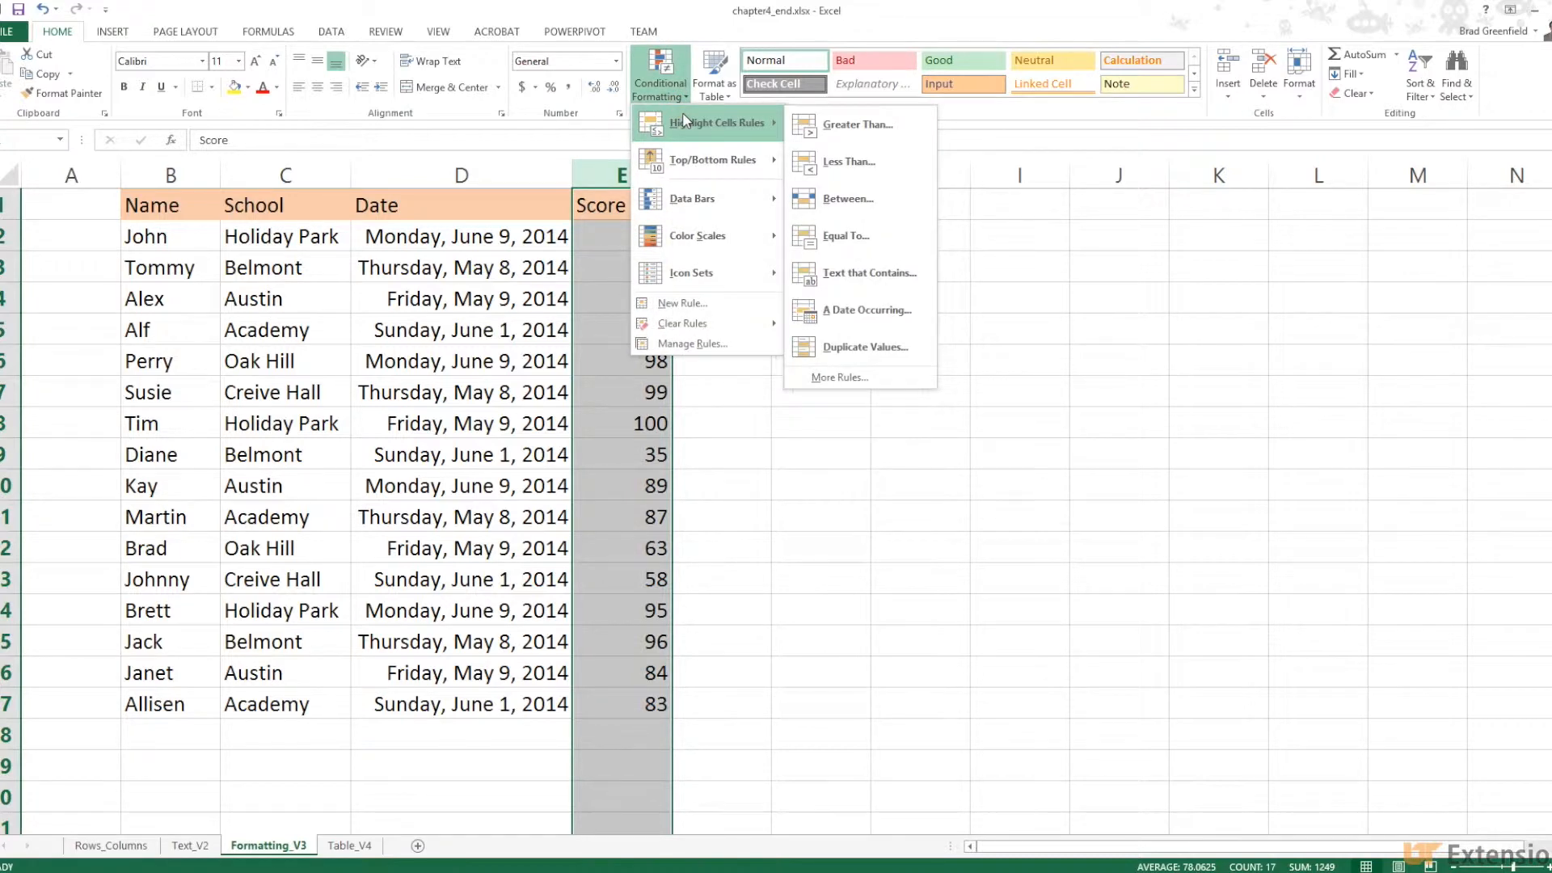
mouse_move(691, 202)
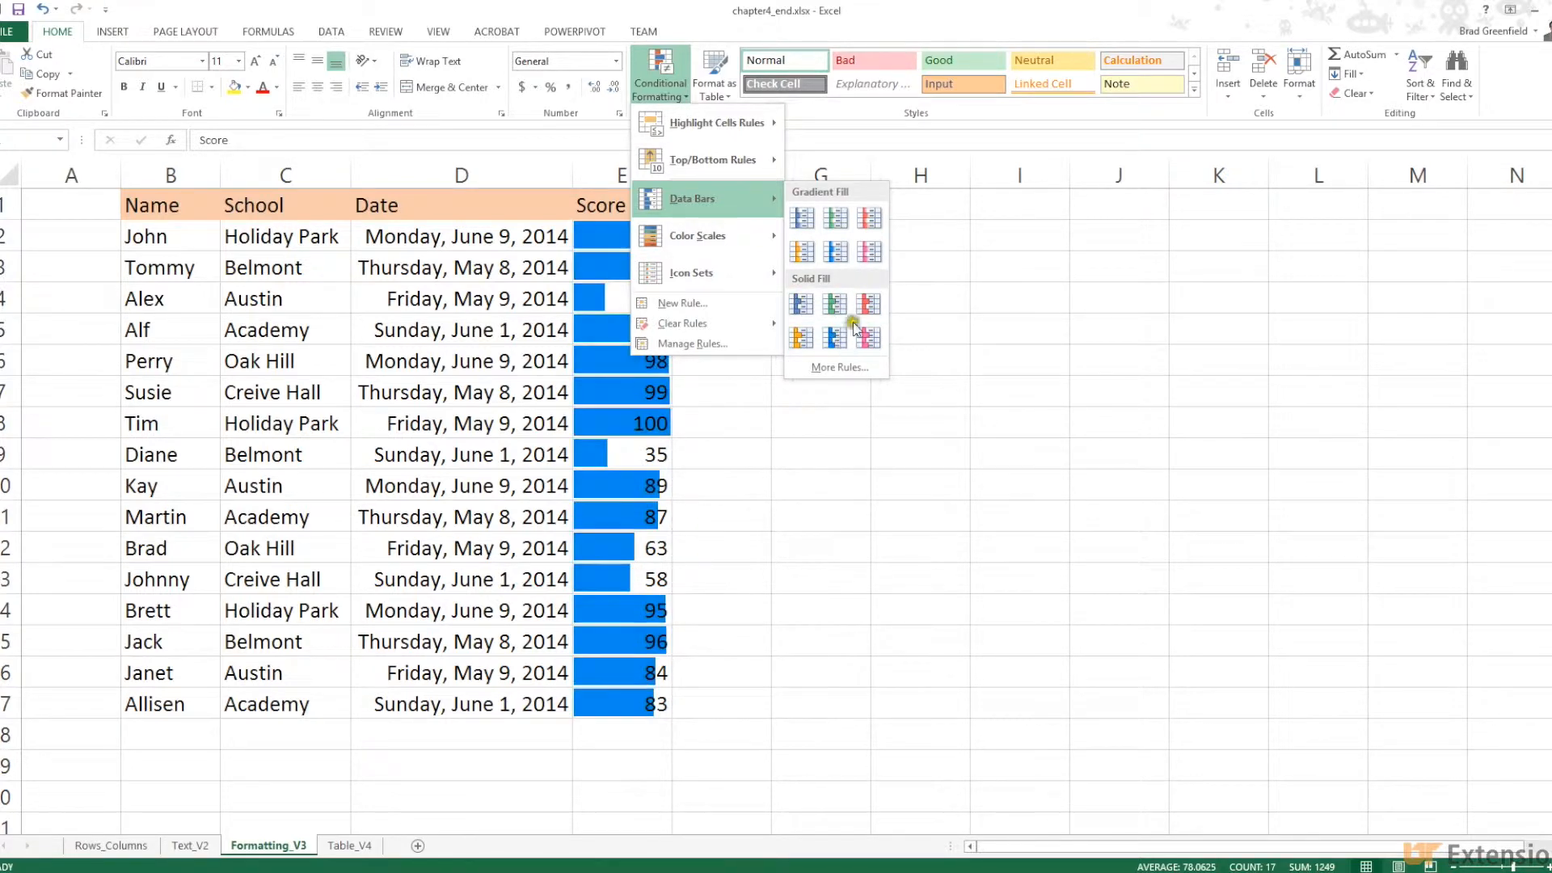
Look at the New Formatting Rule styles for data bars, then cancel the rule
left_click(840, 368)
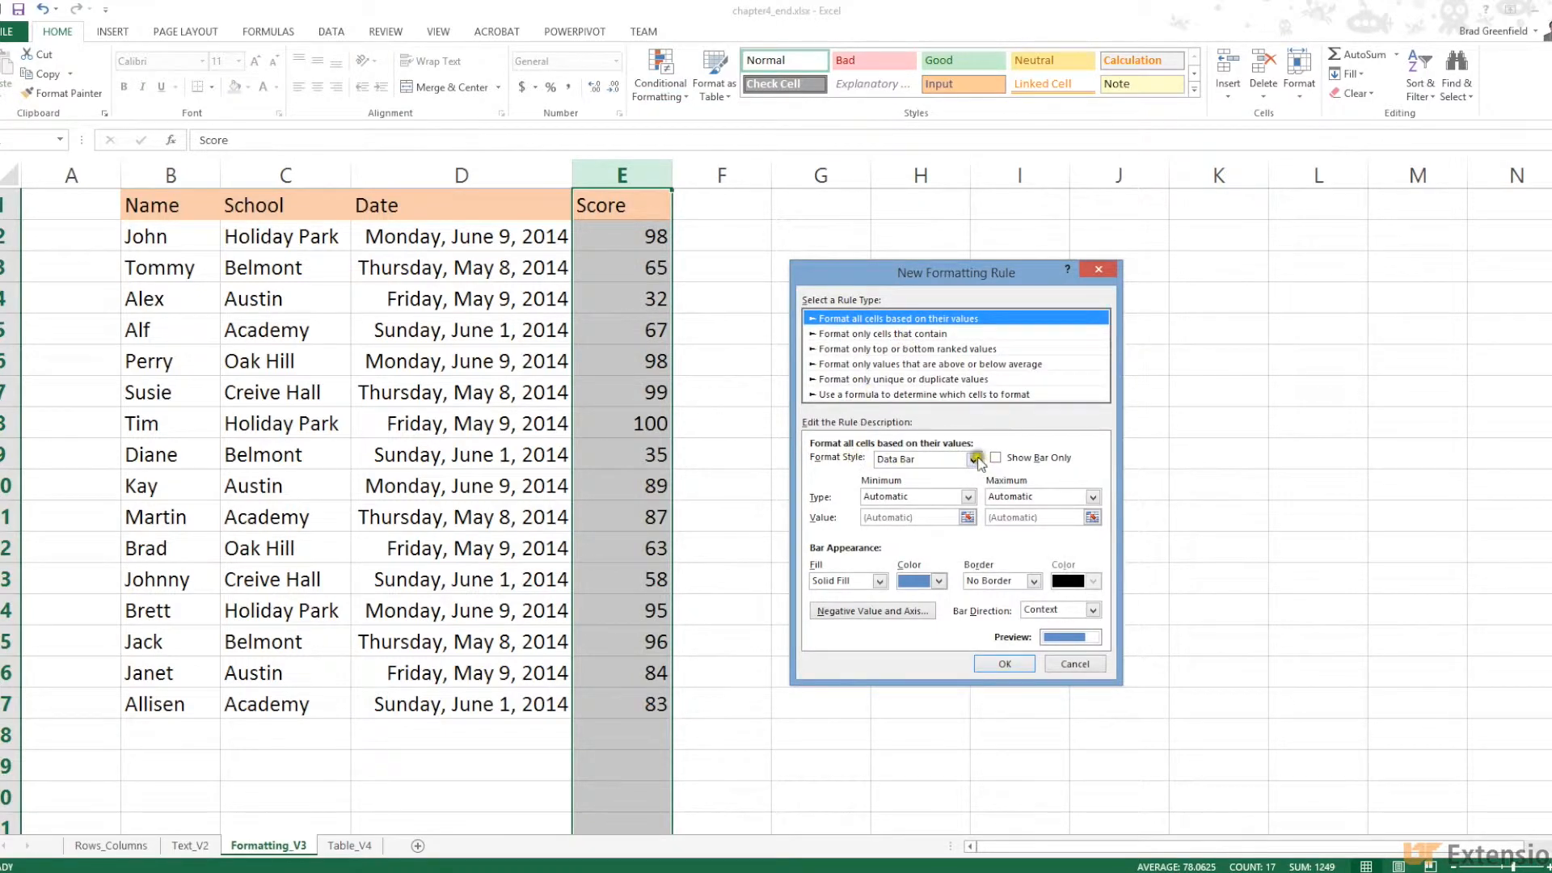
left_click(976, 458)
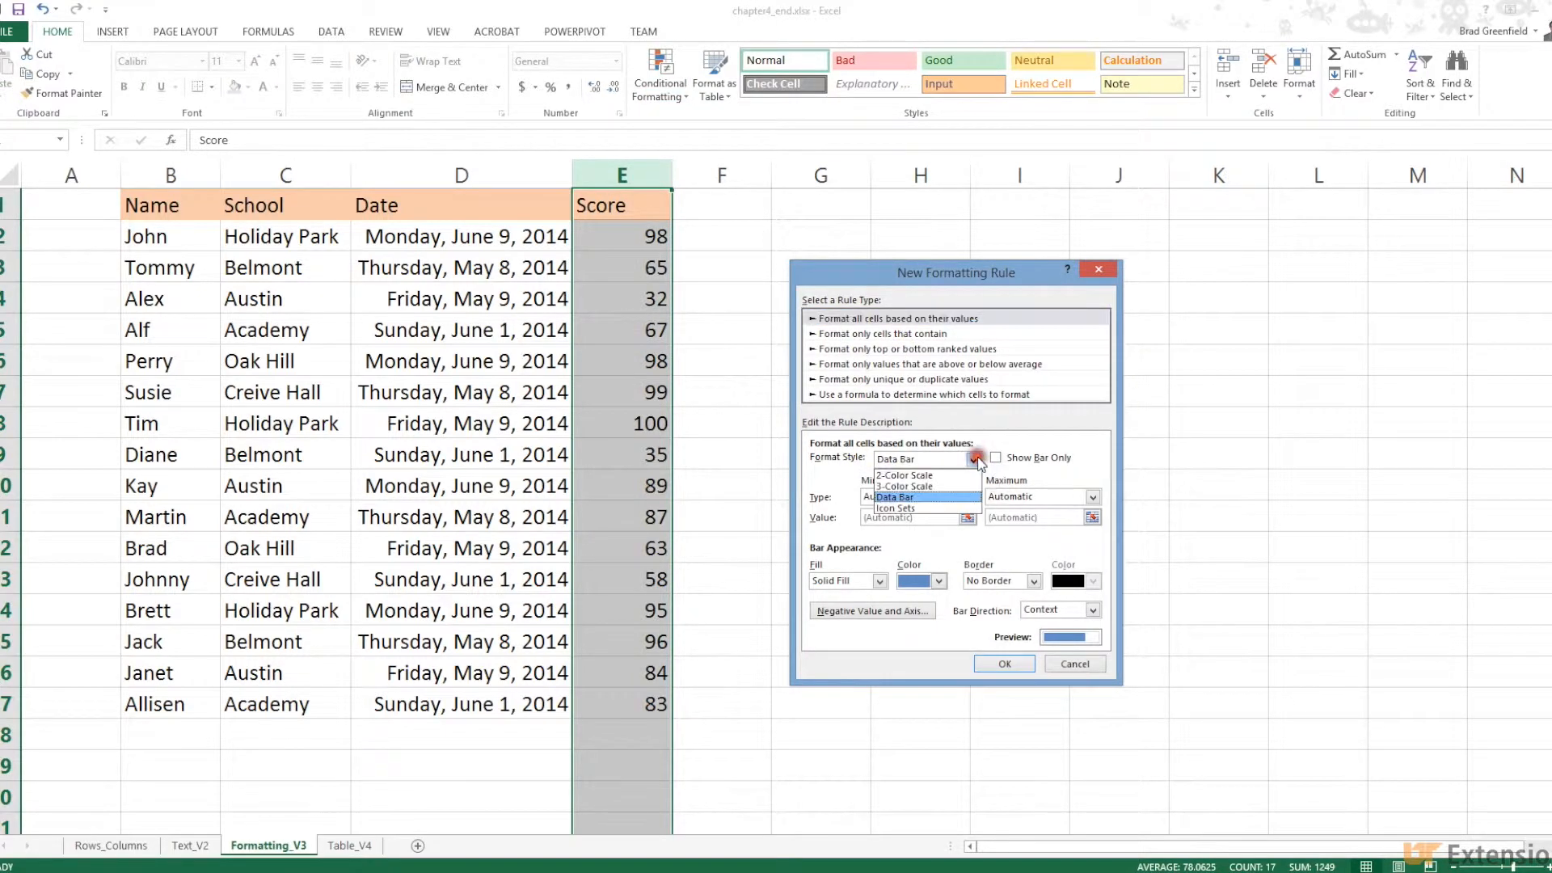
left_click(942, 496)
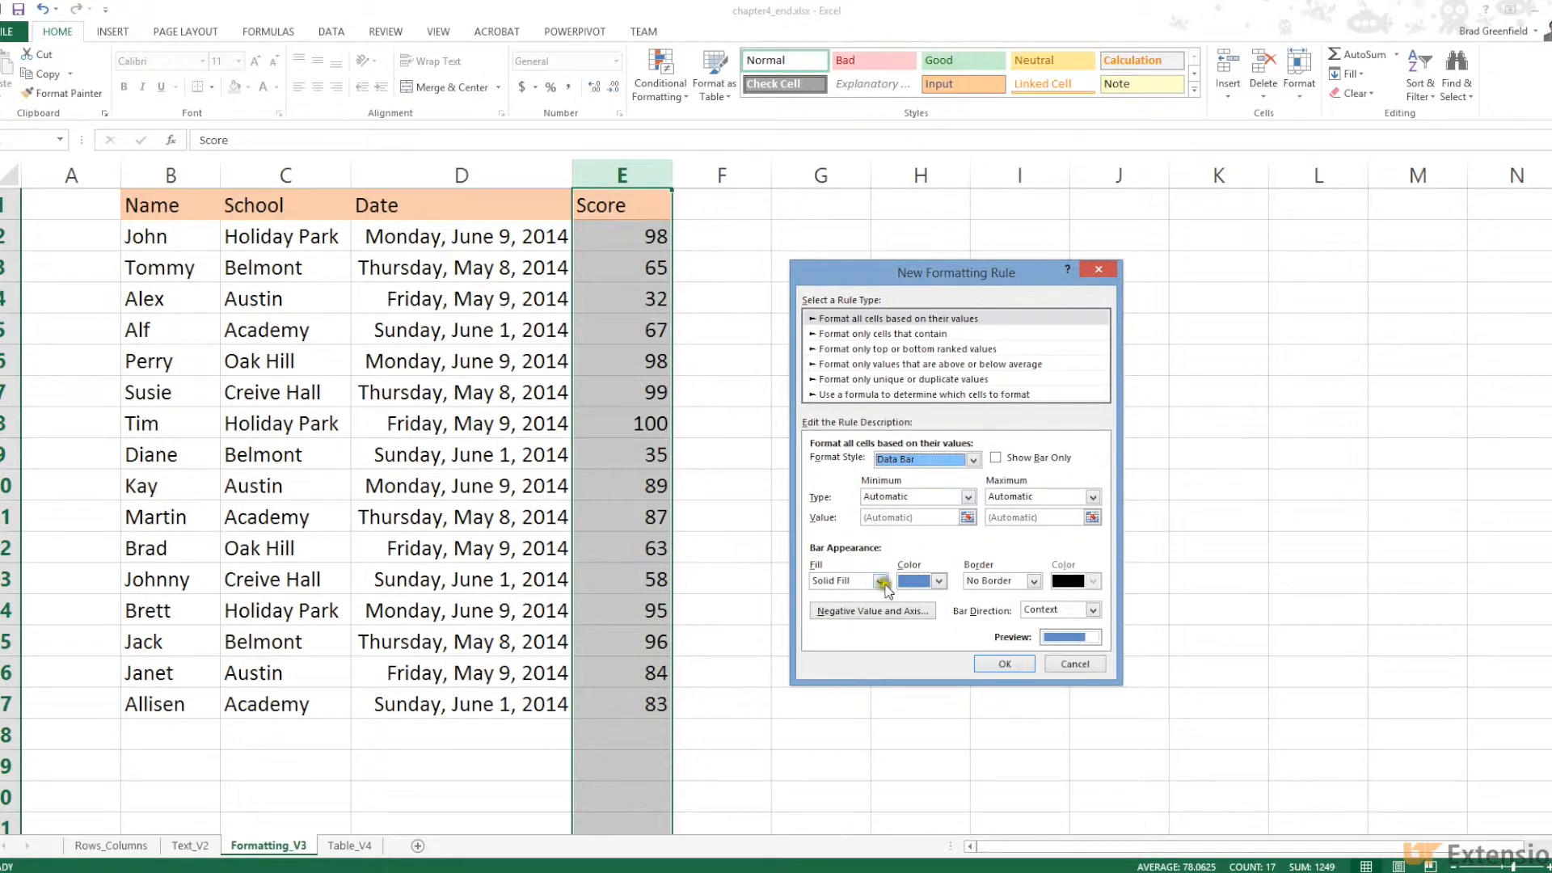
left_click(1074, 664)
Apply solid blue data bars to the scores, inspect them, then undo
left_click(677, 95)
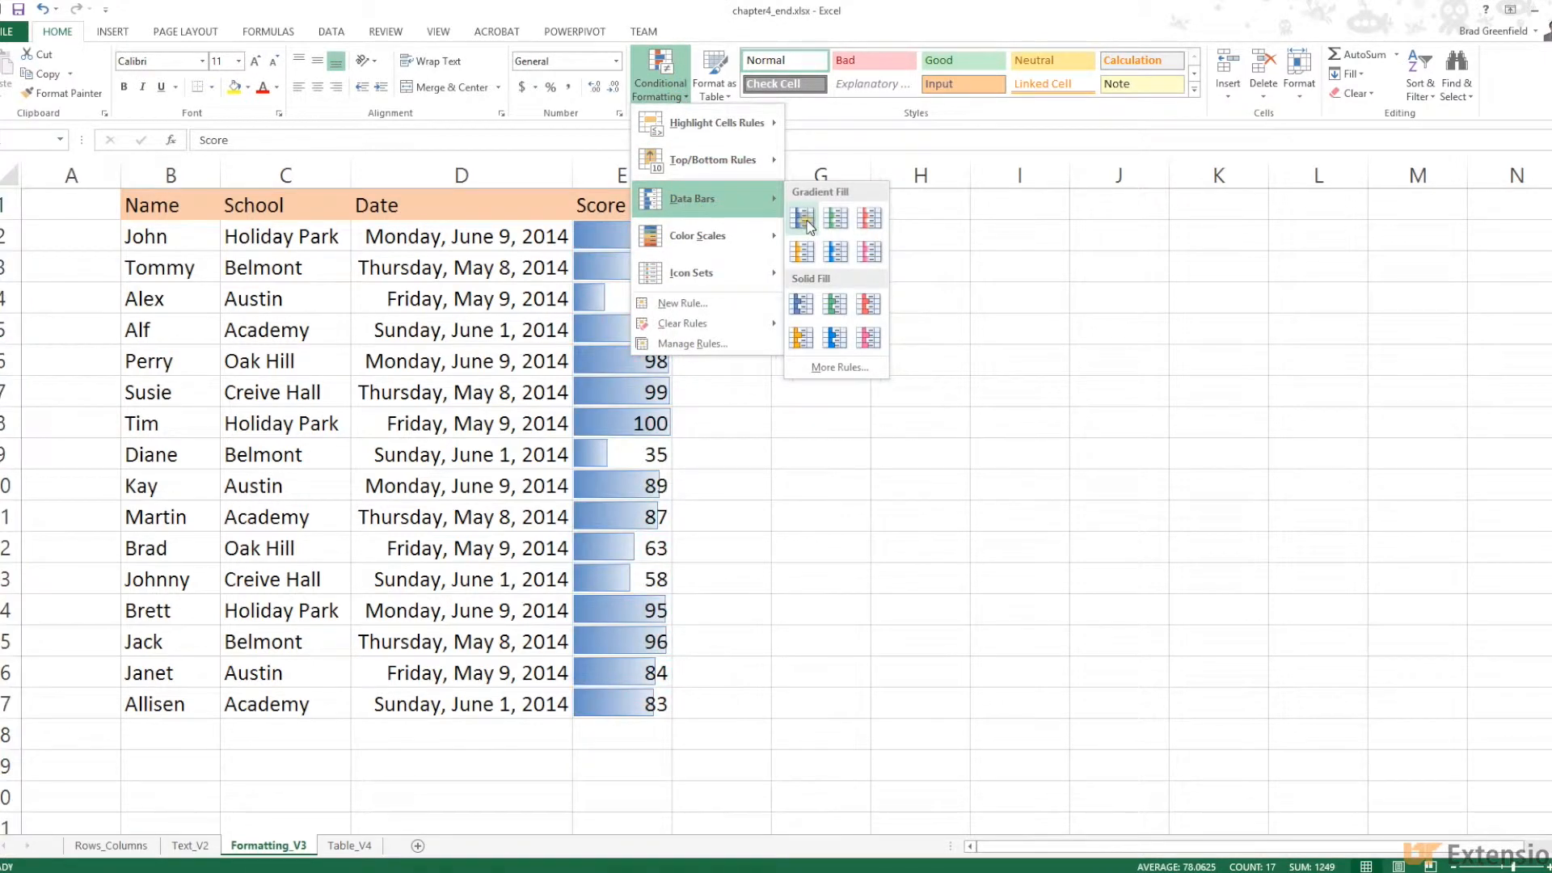
left_click(801, 304)
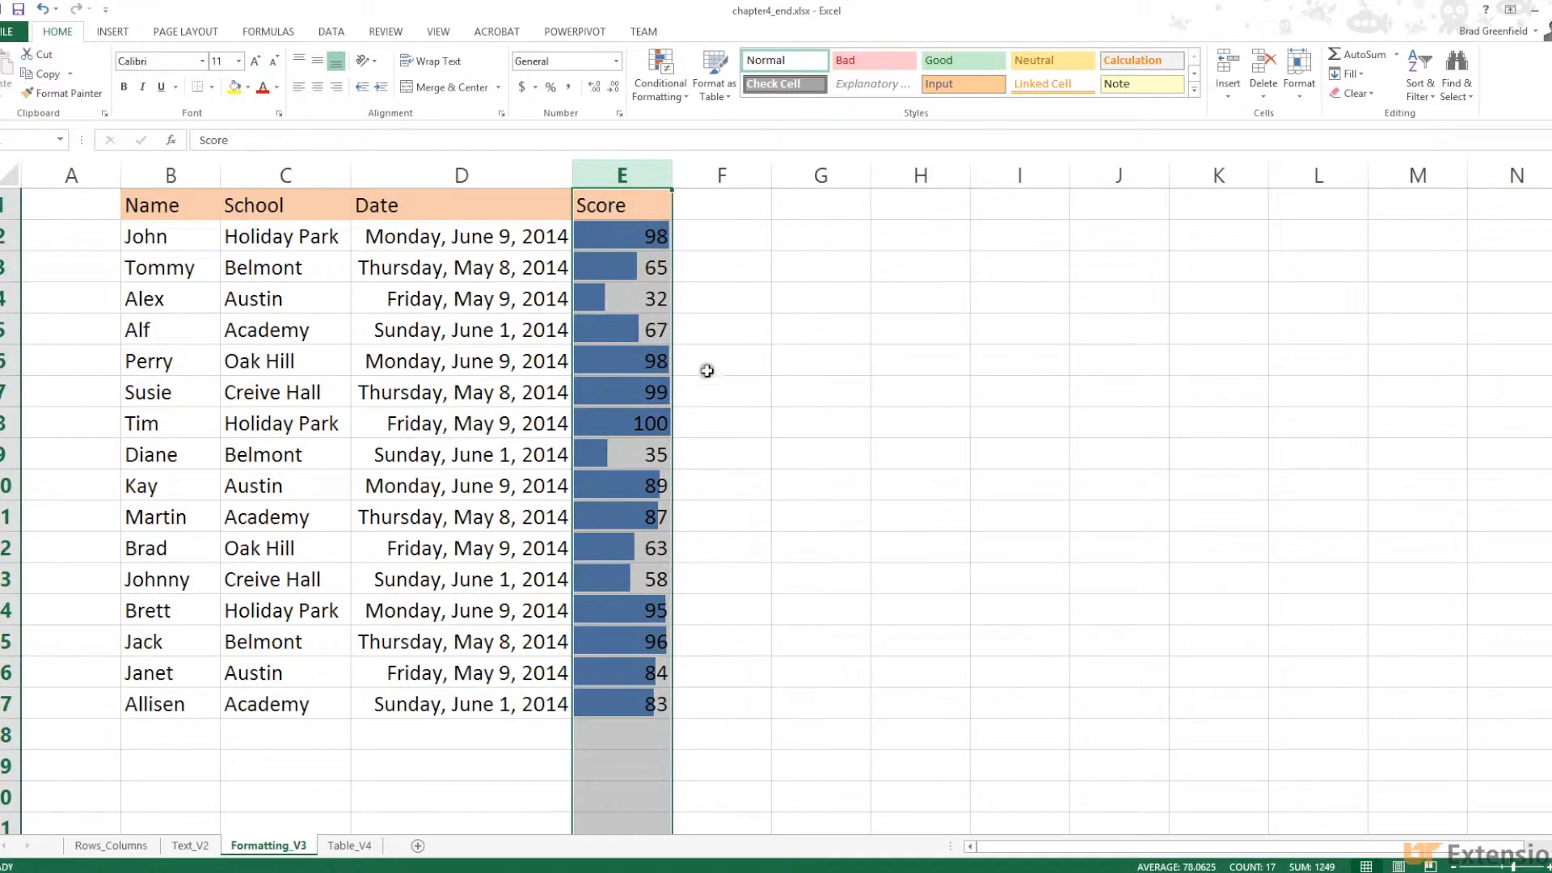
left_click(709, 309)
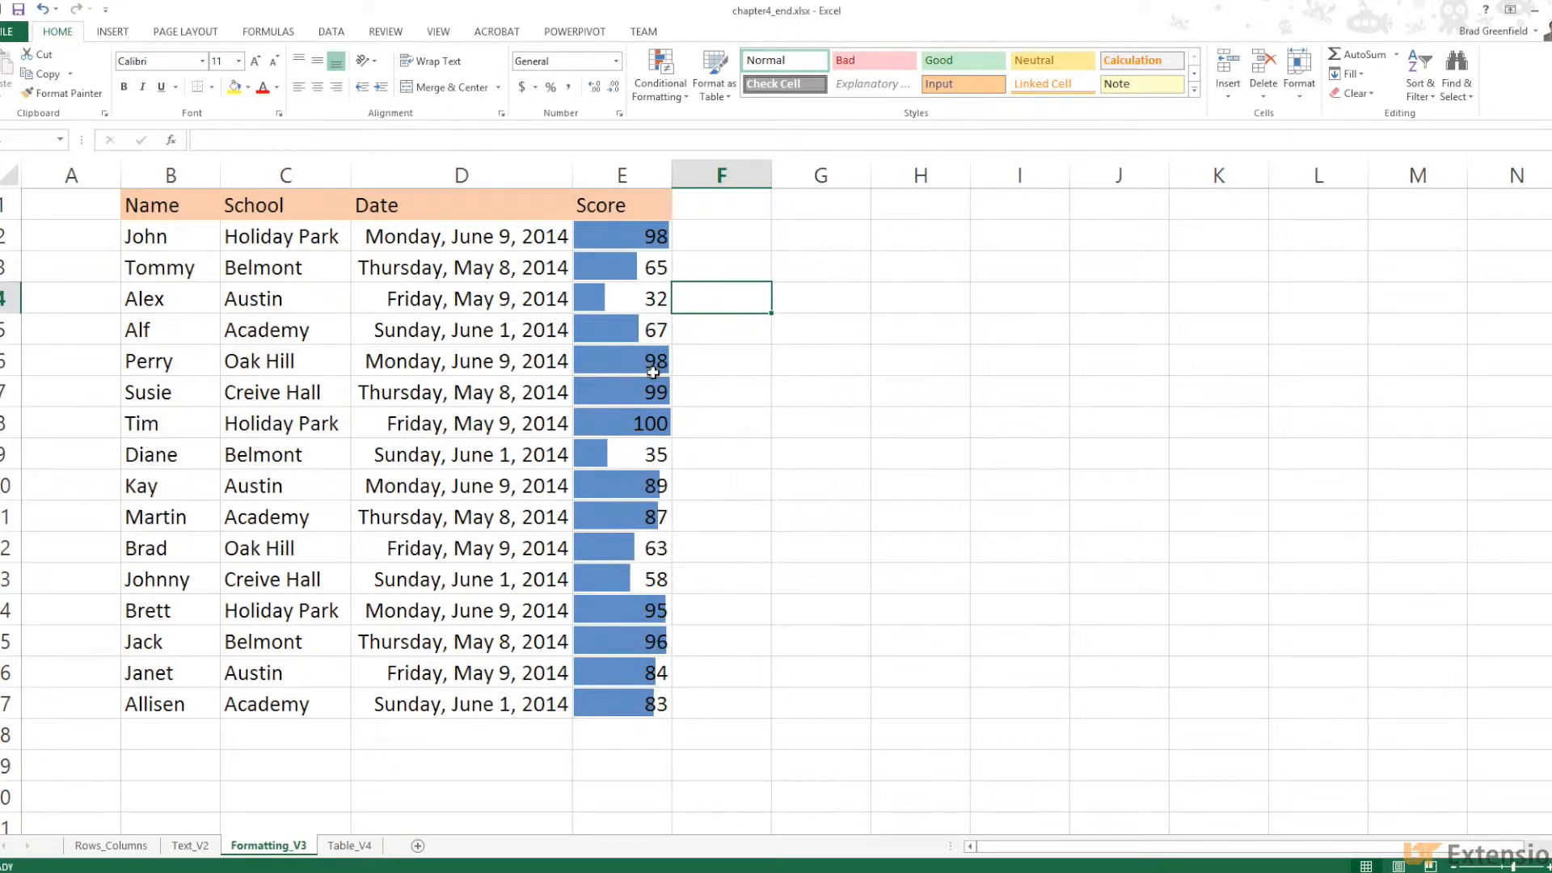
left_click(43, 10)
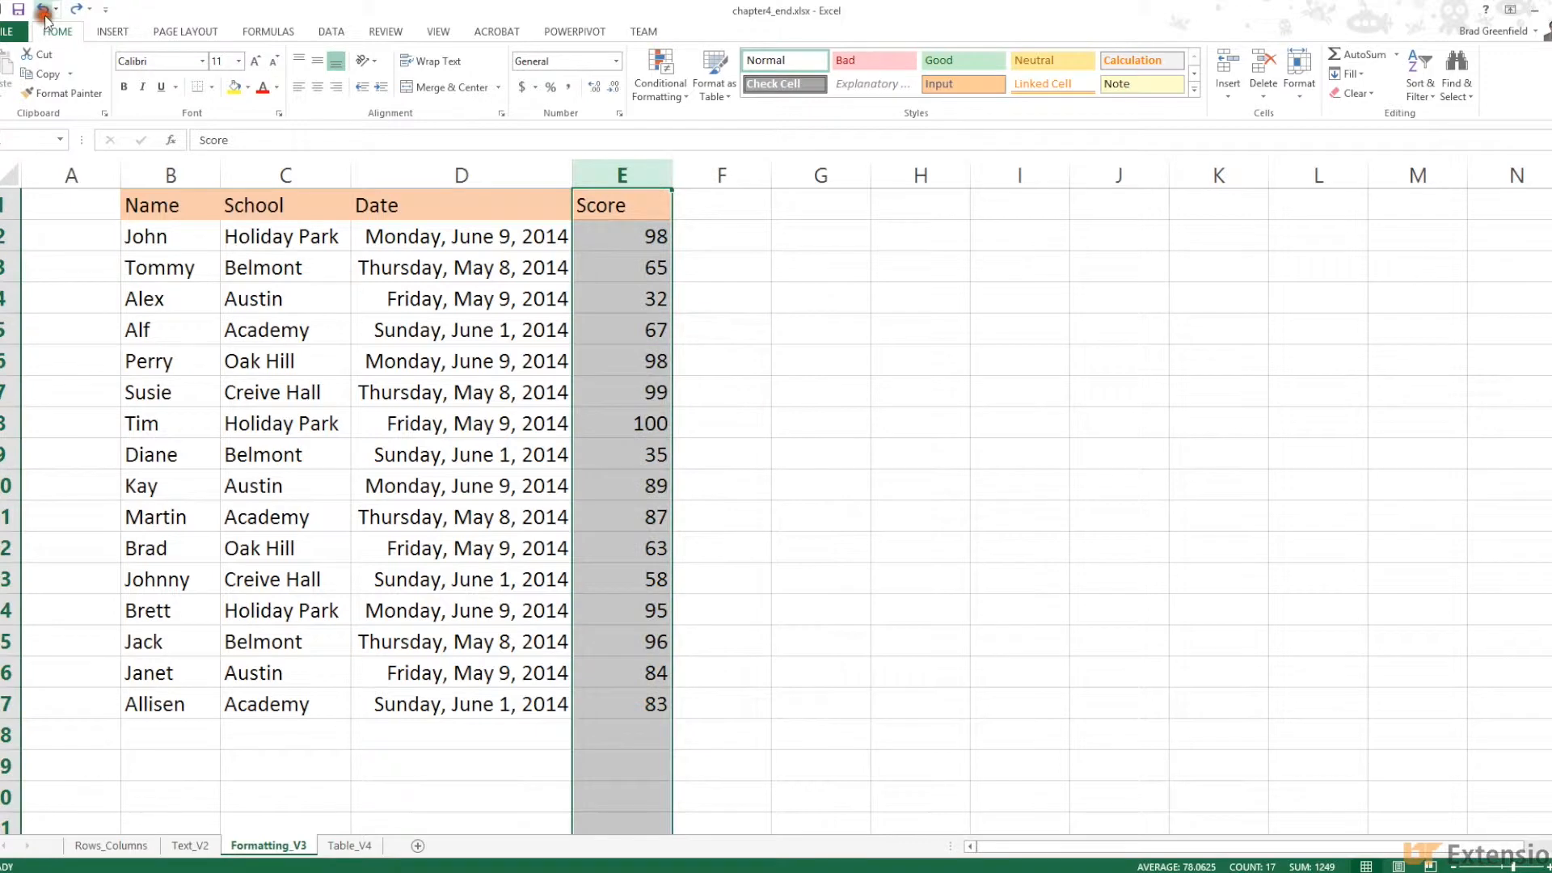
Show the Conditional Formatting Top/Bottom Rules and Highlight Cells Rules submenus for scores E2:E17
left_click(669, 88)
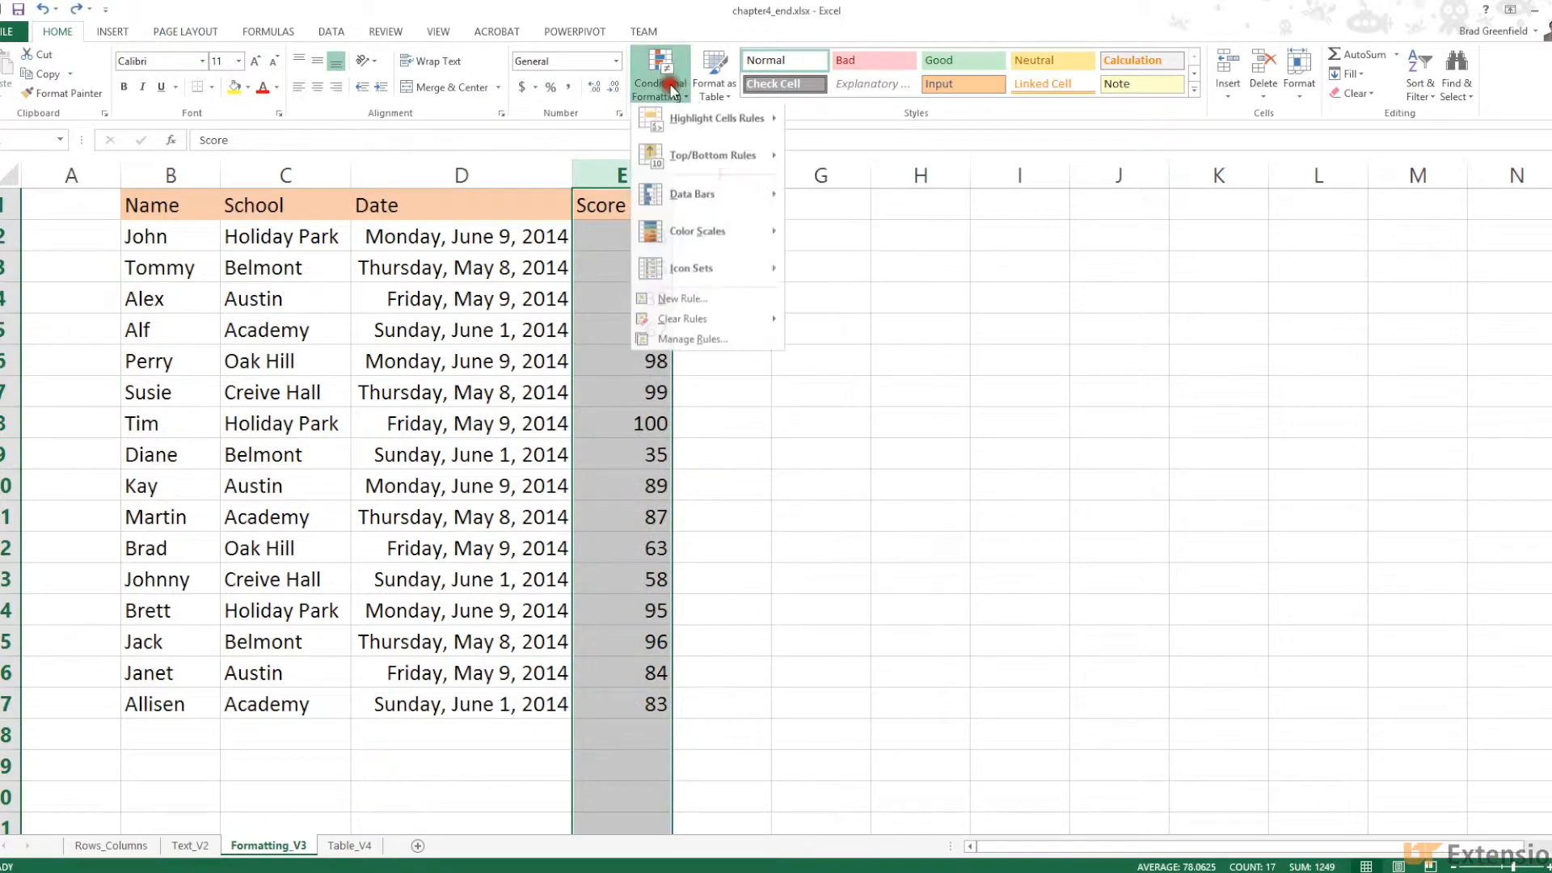
mouse_move(682, 120)
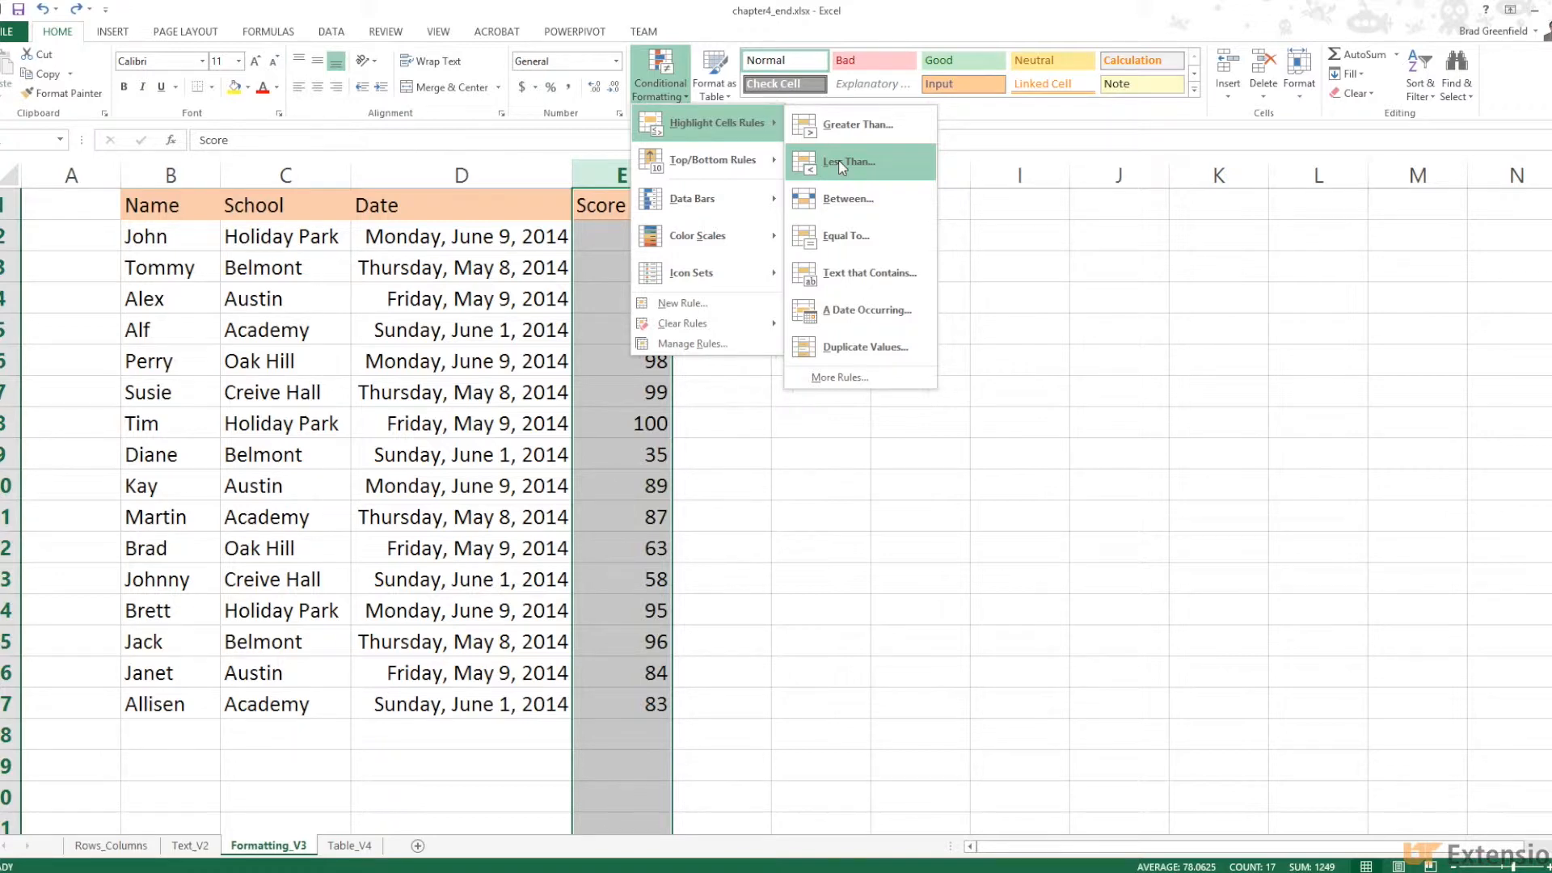
left_click(765, 162)
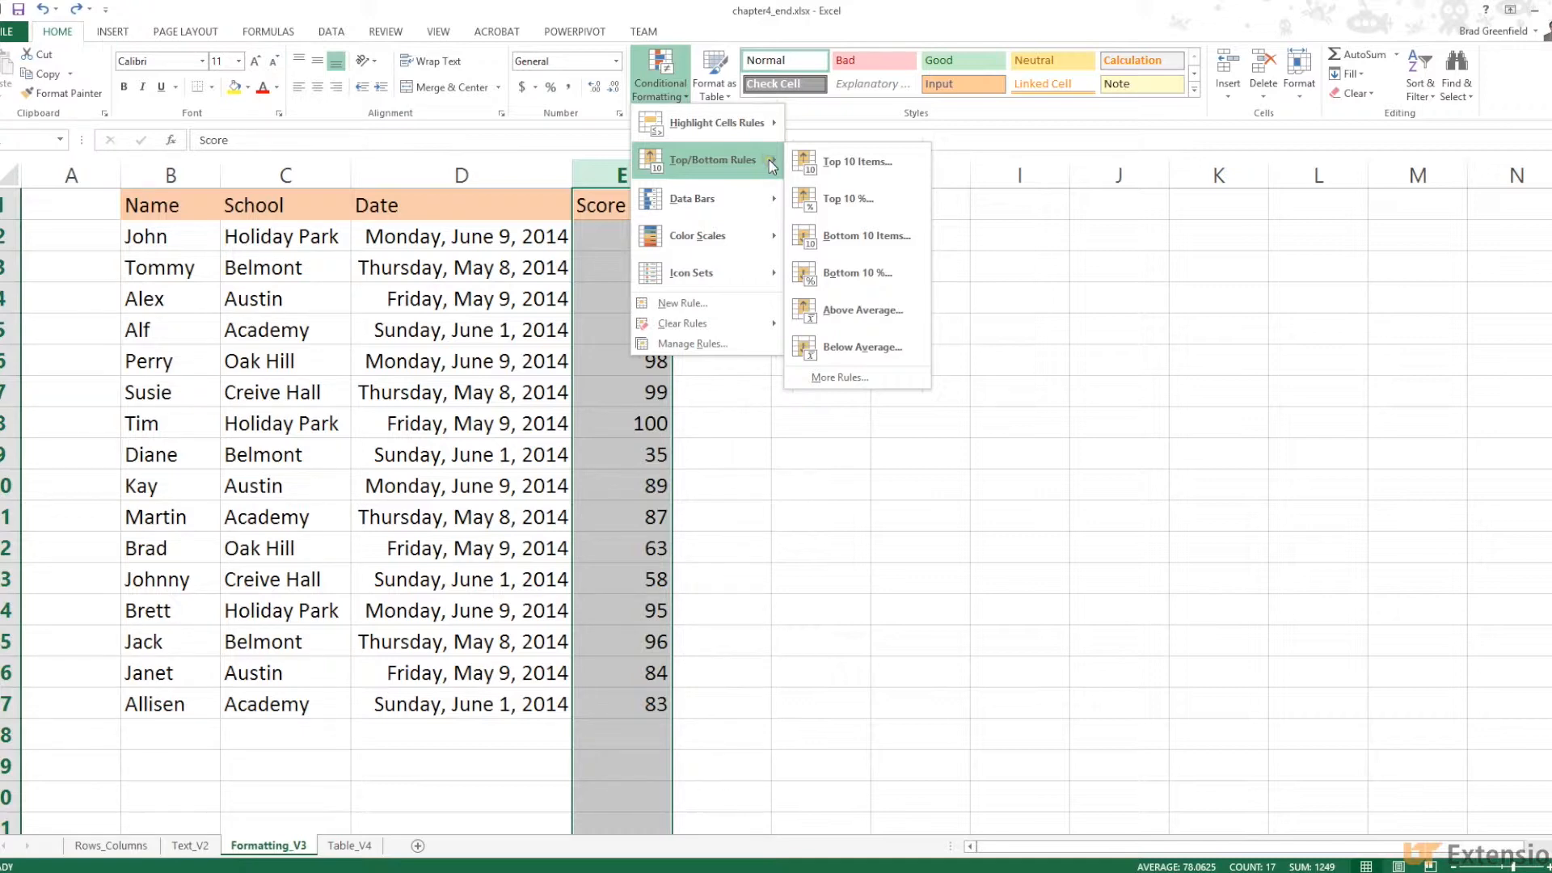
mouse_move(754, 121)
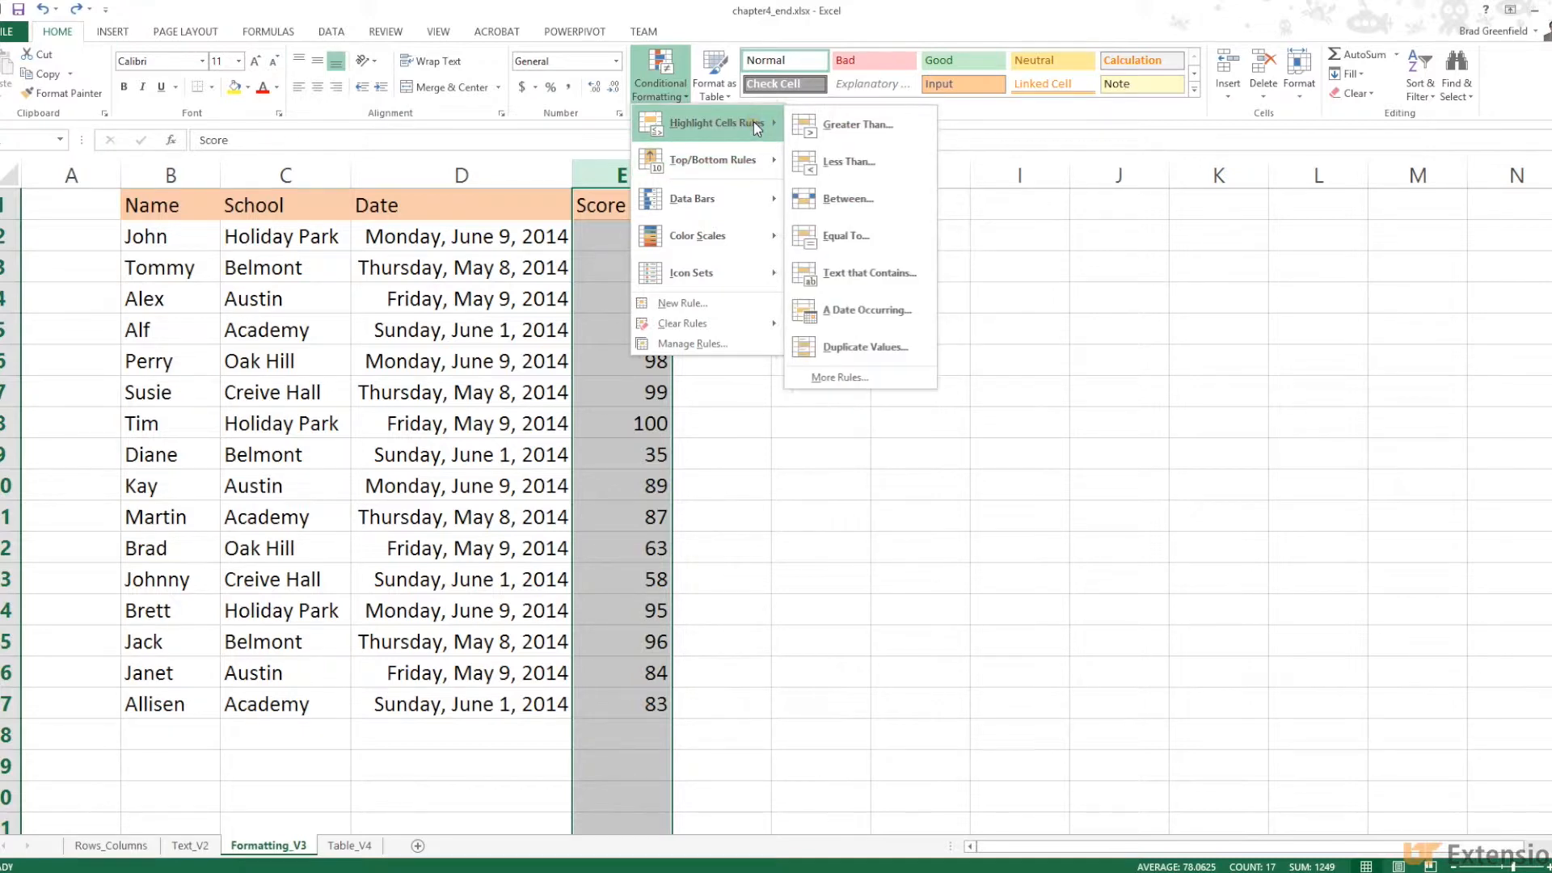
Highlight scores less than 50 with Light Red Fill with Dark Red Text
left_click(831, 162)
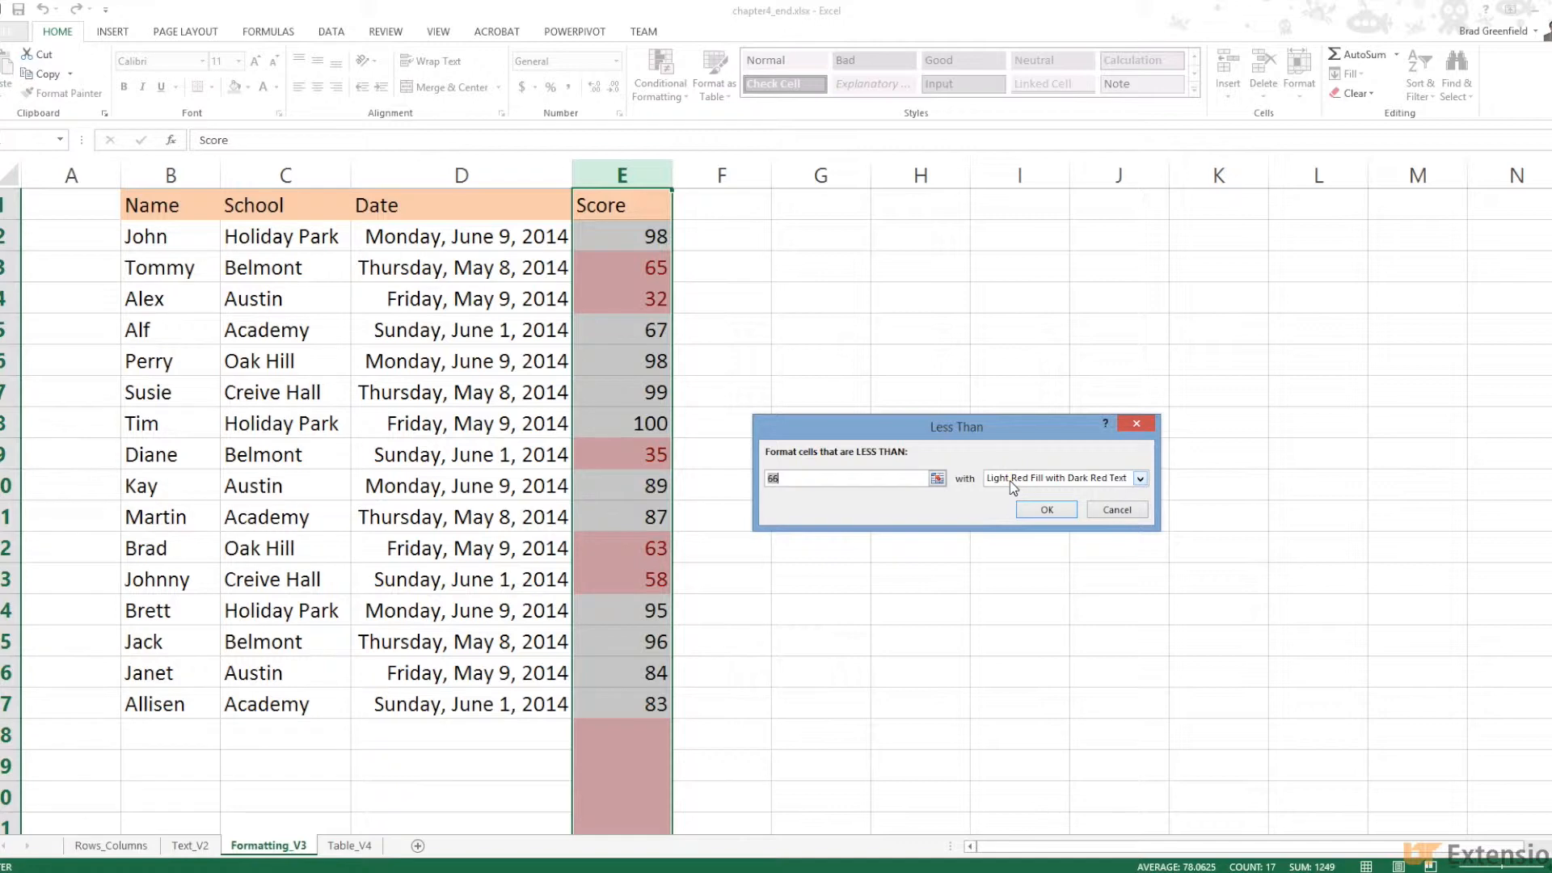
left_click(1138, 480)
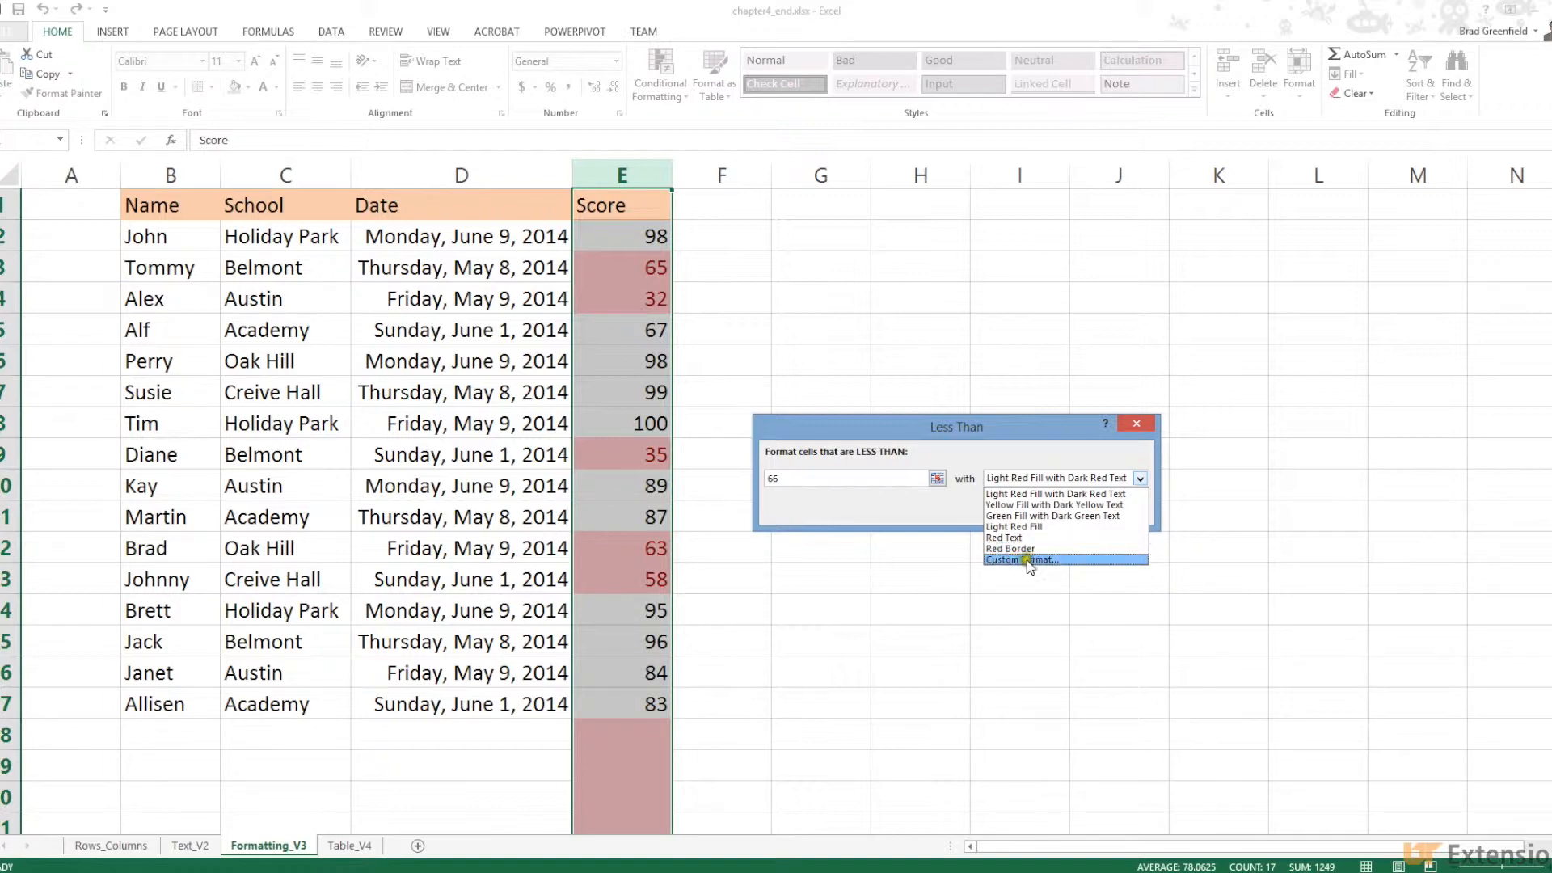
left_click(876, 478)
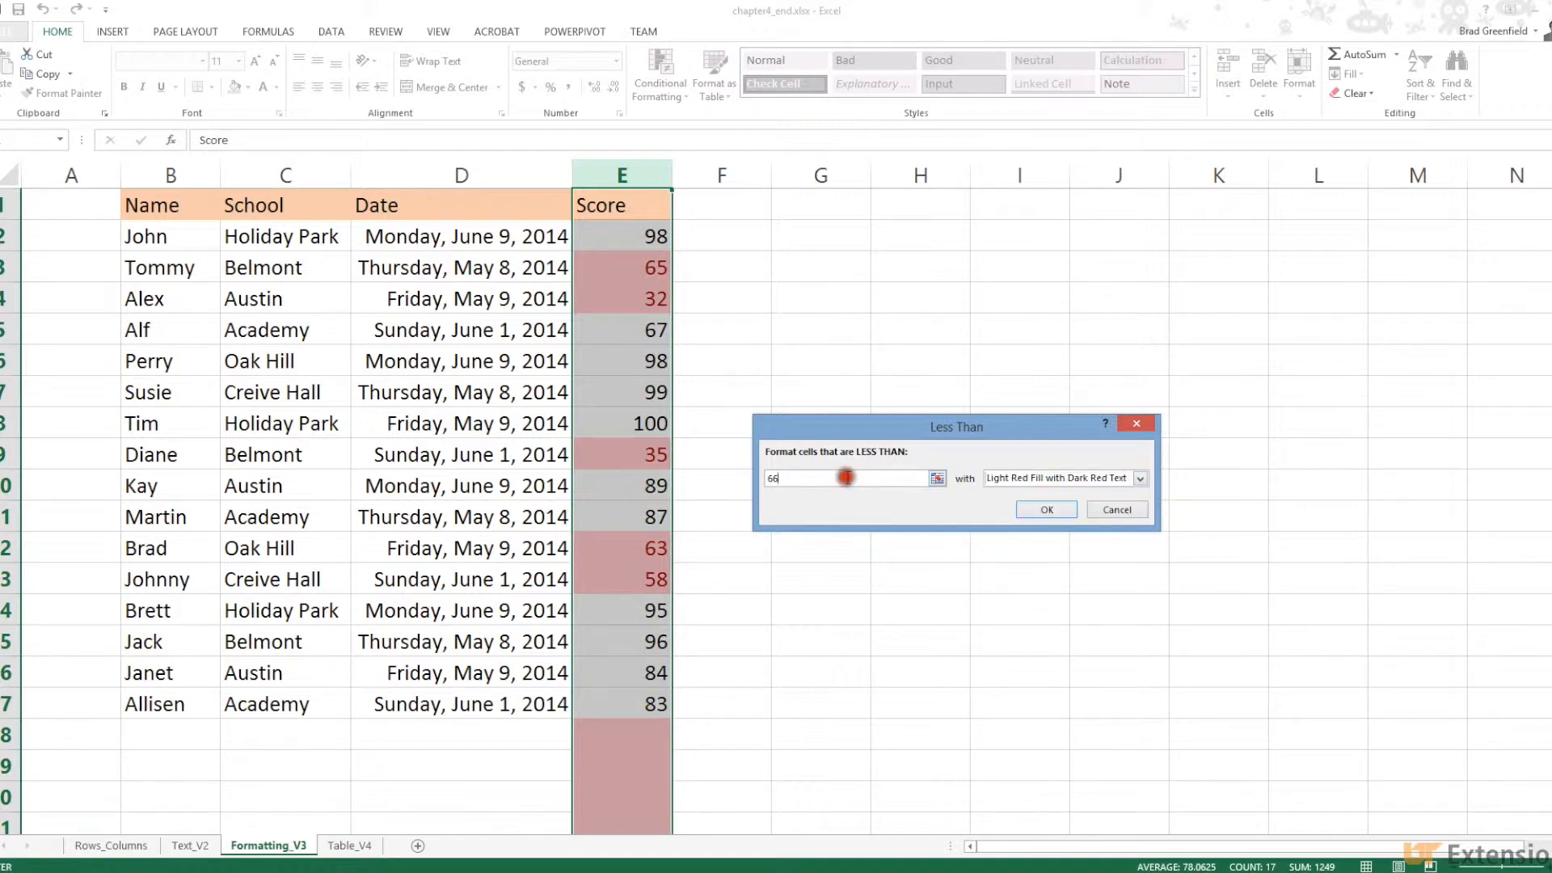
key("BackSpace")
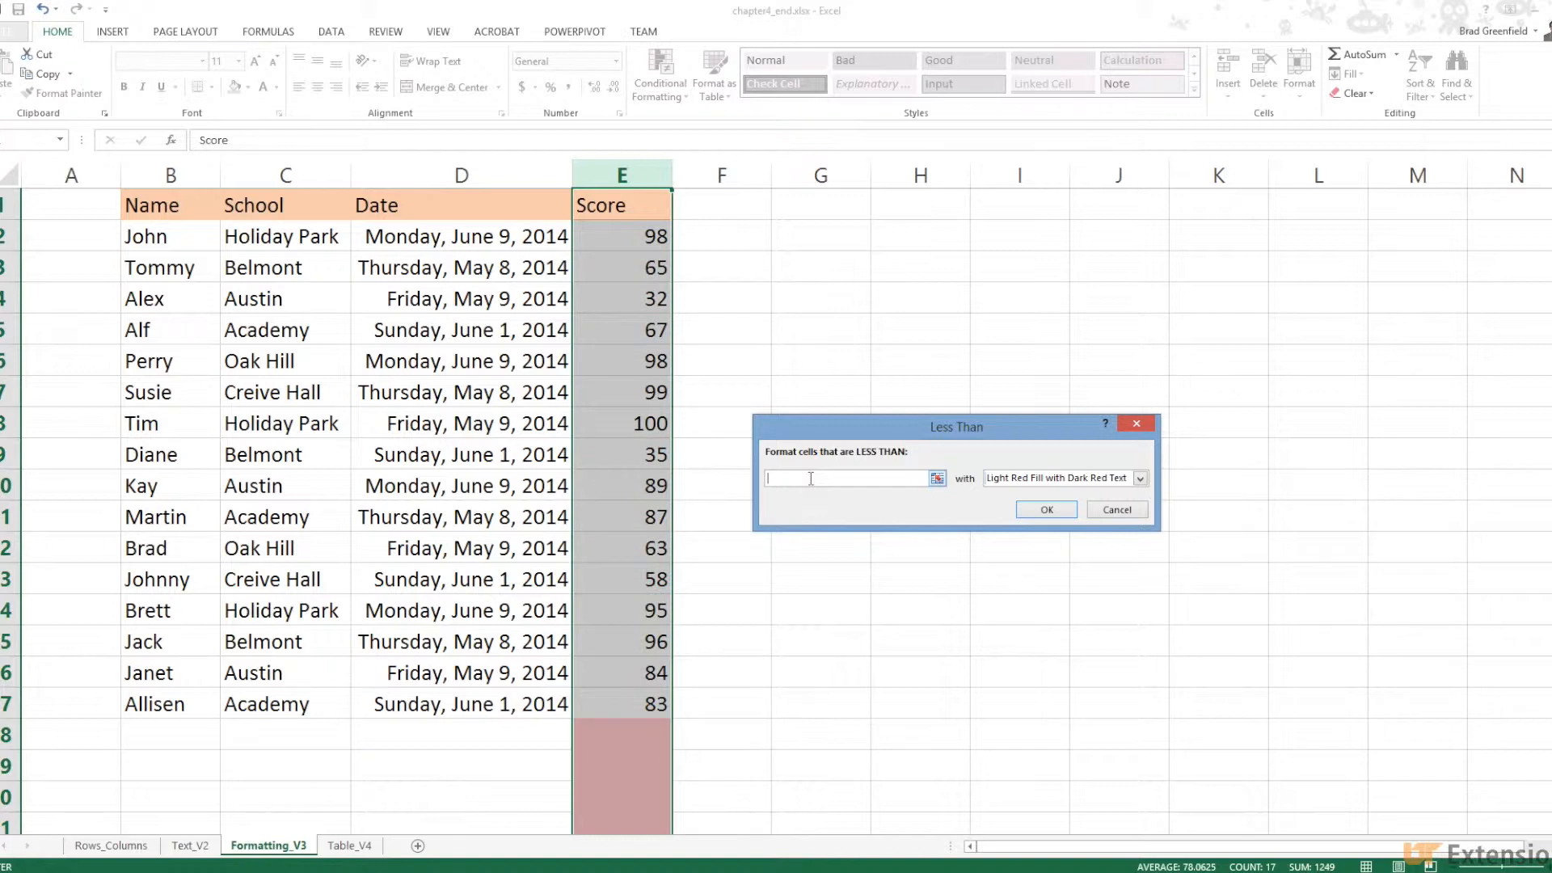
type("0")
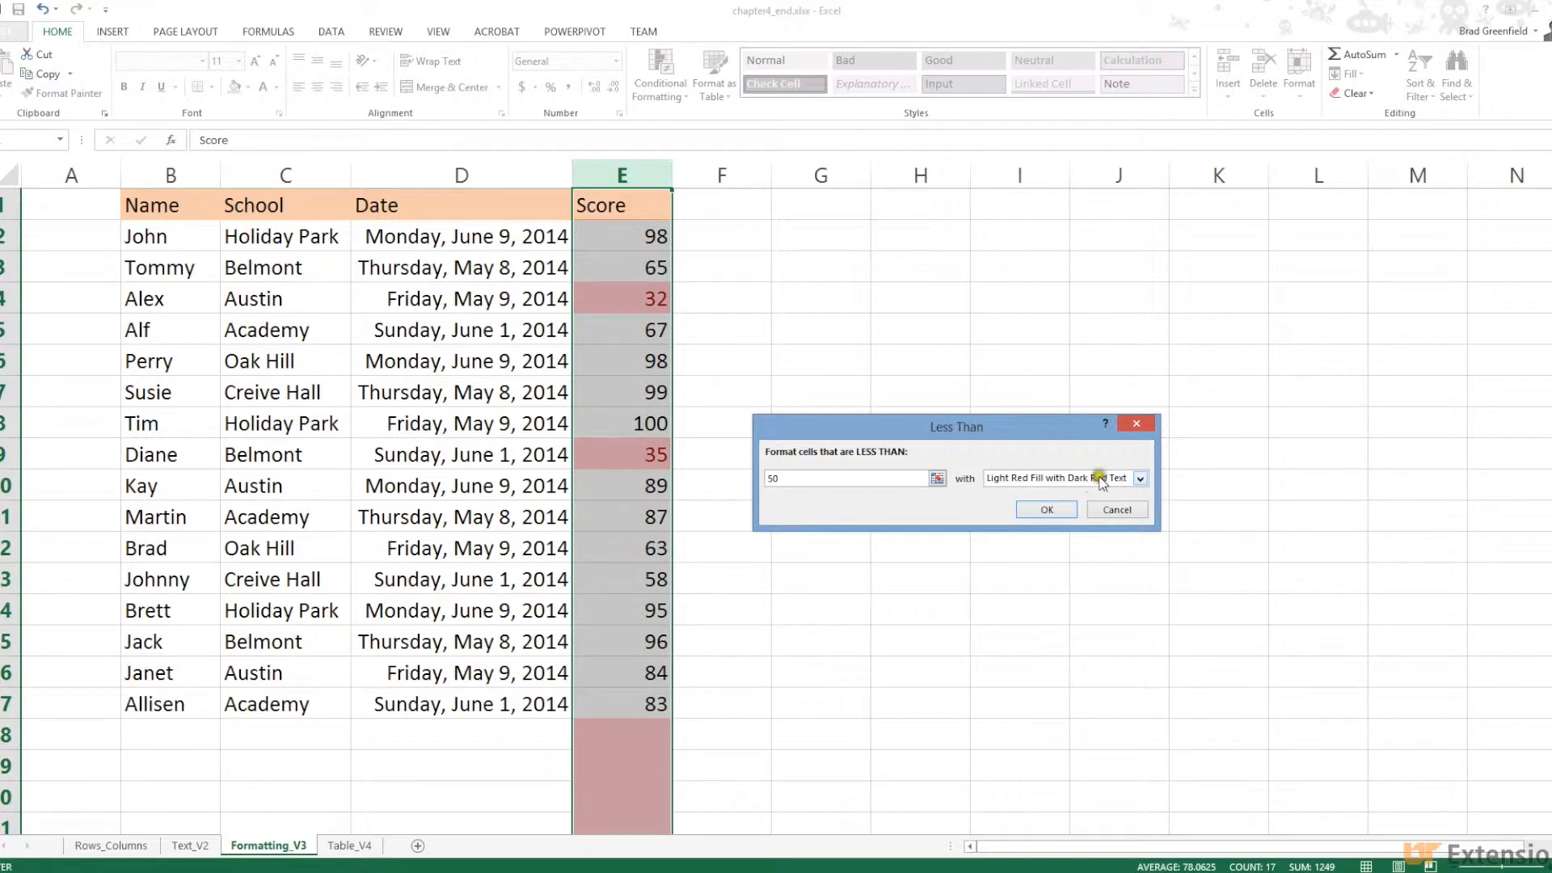
left_click(1048, 511)
Deselect the column and scroll to inspect the shaded scores 32 and 35
left_click(859, 521)
scroll(664, 706, "down", 2)
scroll(664, 706, "down", 20)
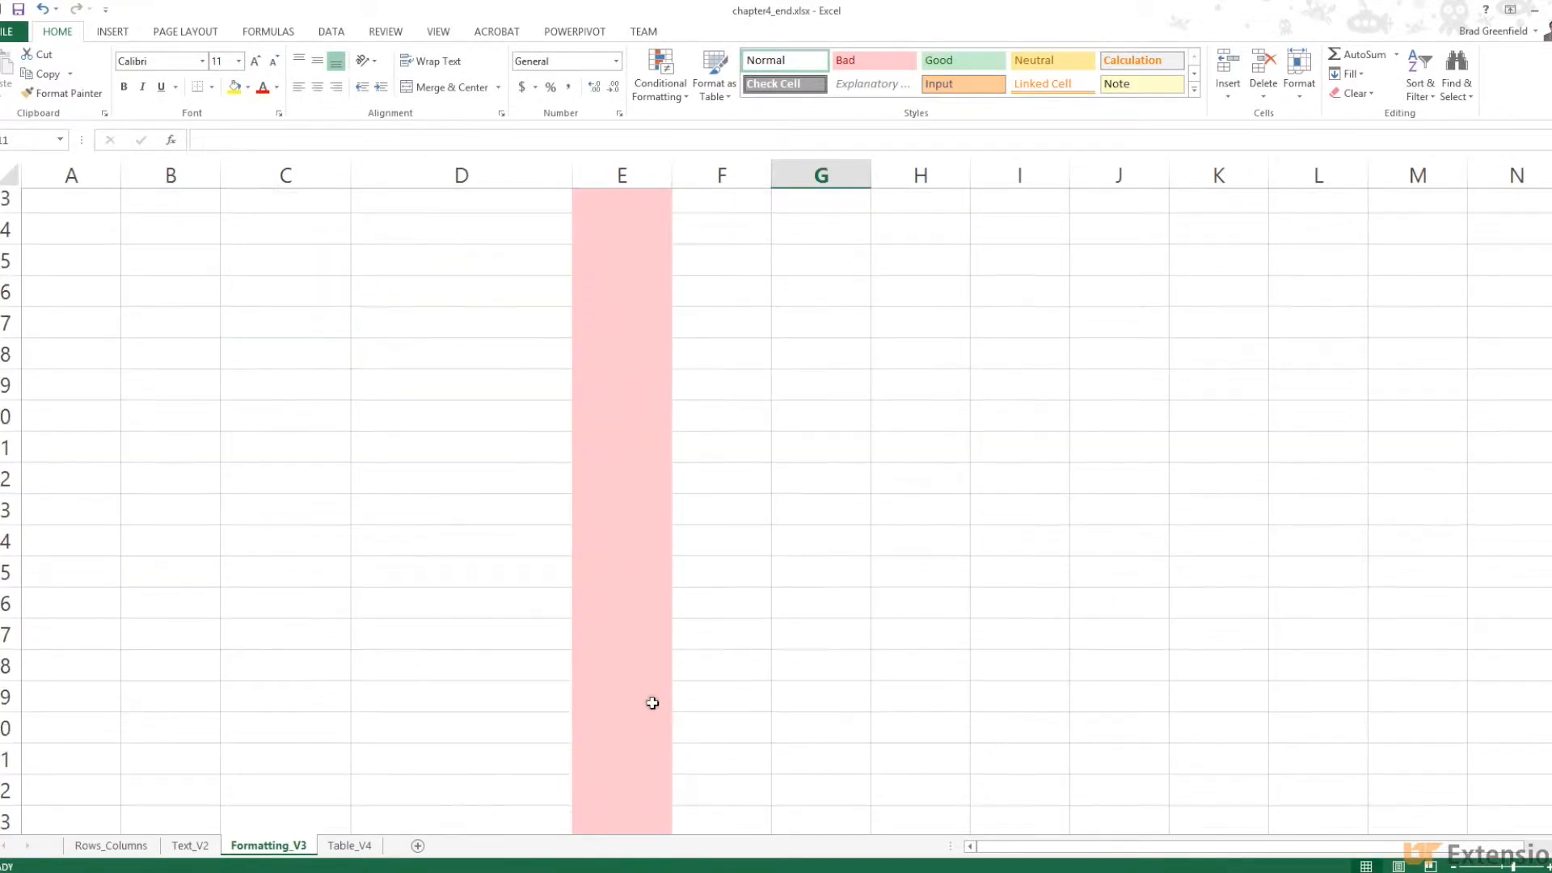
scroll(653, 703, "up", 20)
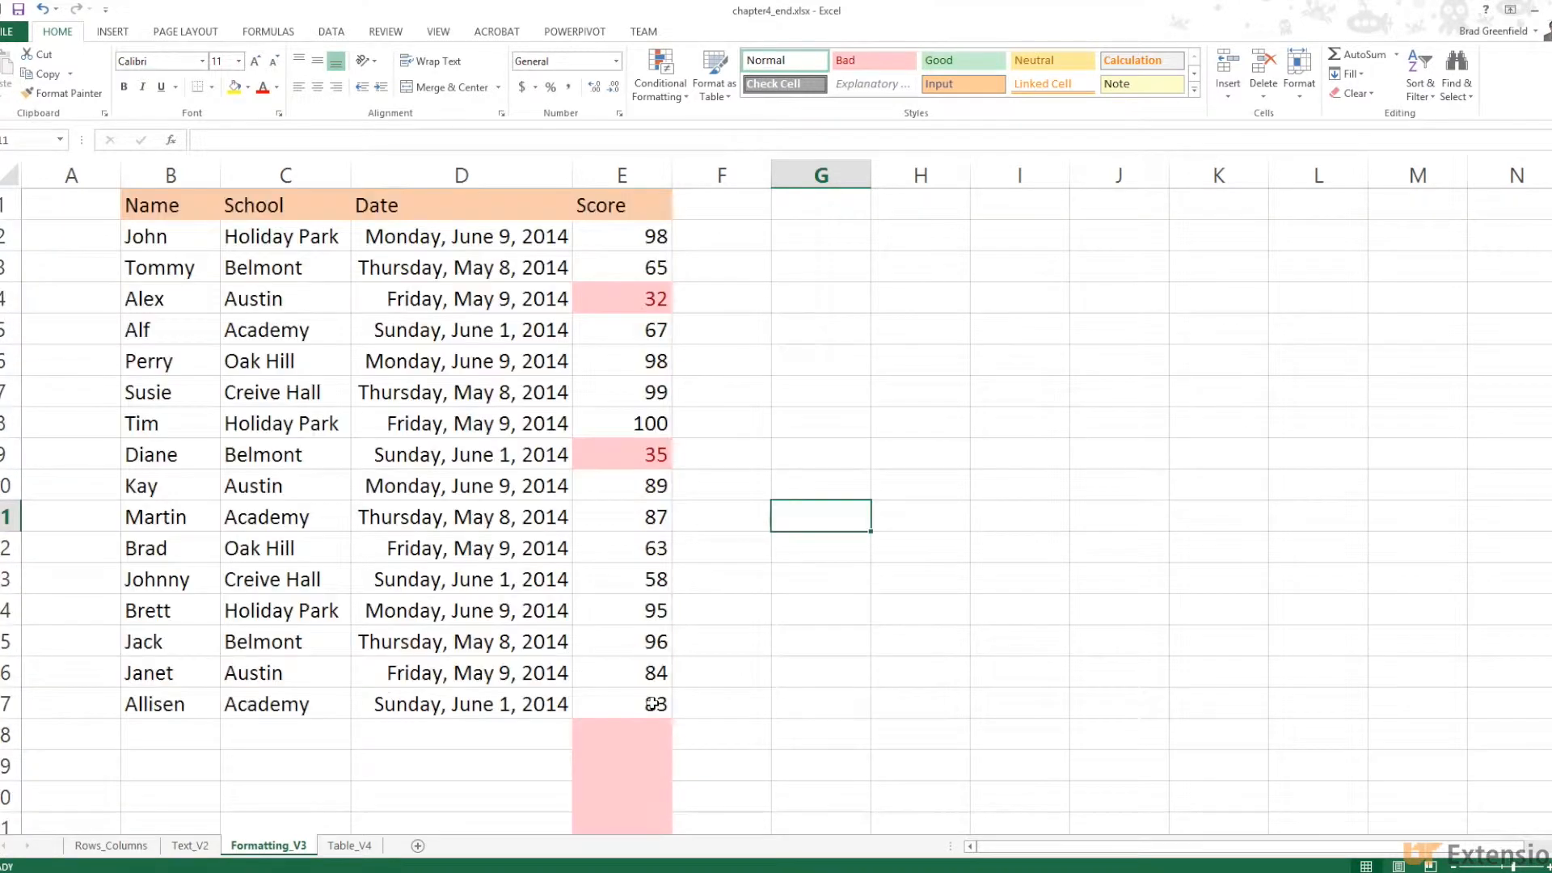
Undo the previous rule and apply a Less Than 55 light red highlight to E2:E17 only
left_click(44, 10)
left_click_drag(599, 246, 619, 707)
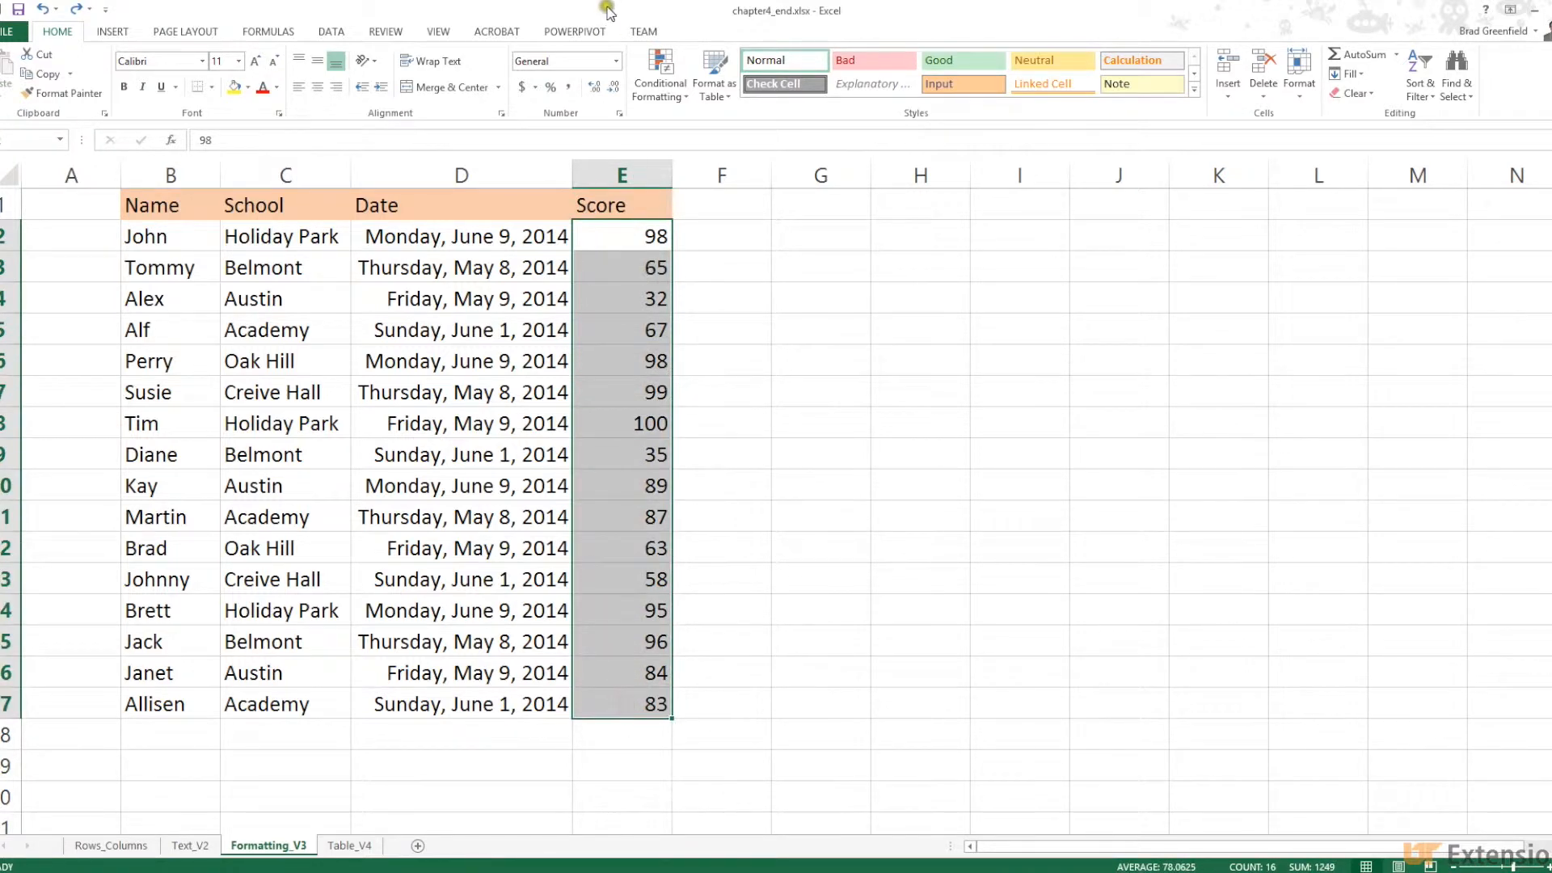
left_click(683, 98)
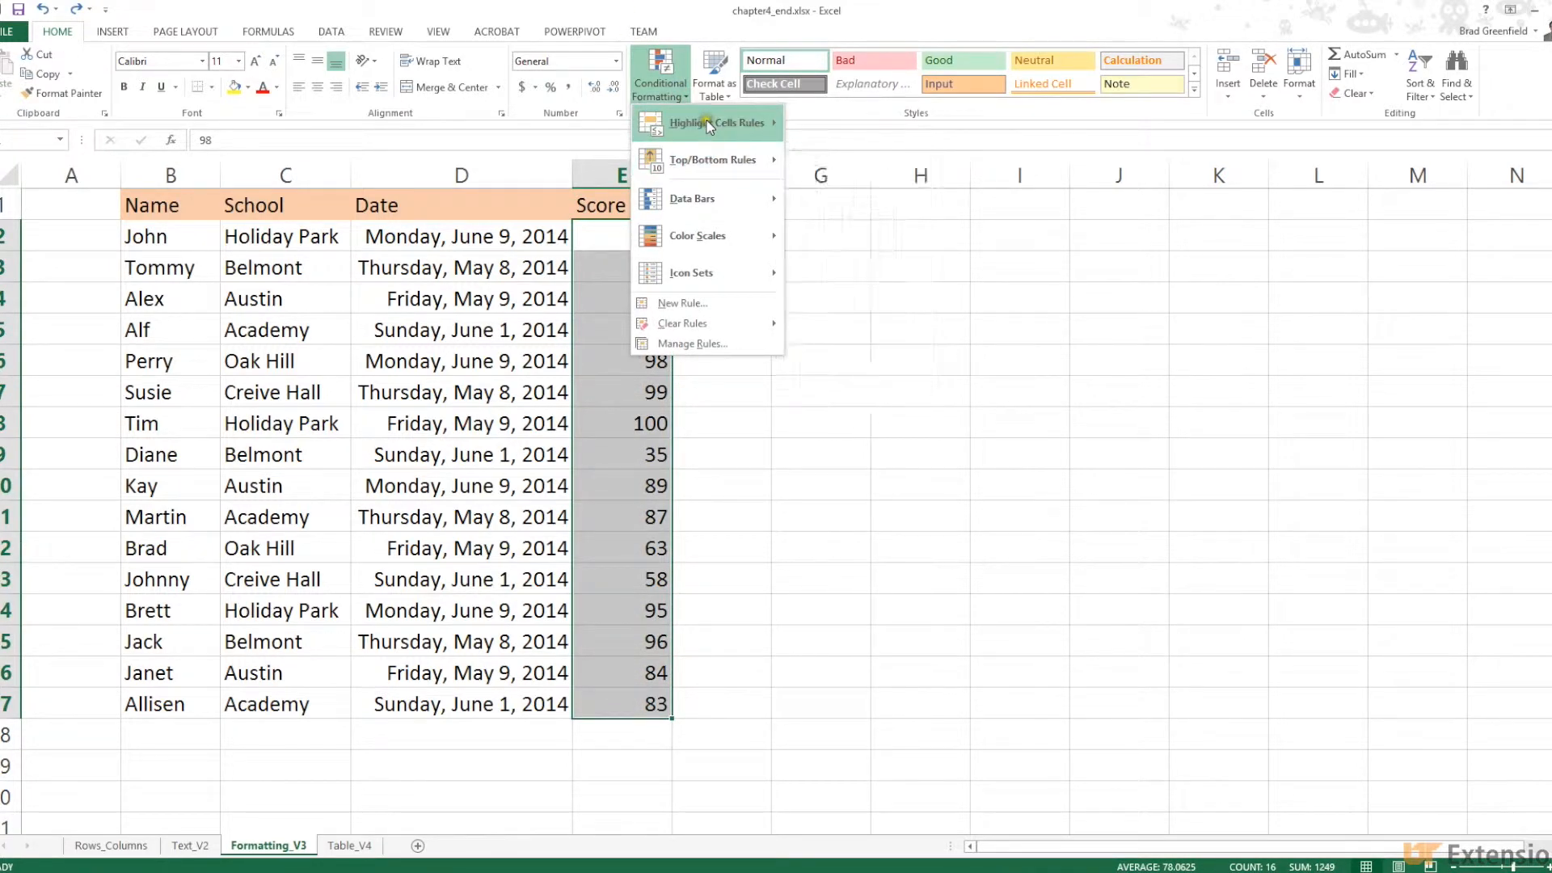
mouse_move(712, 123)
left_click(841, 176)
left_click(796, 477)
key("BackSpace")
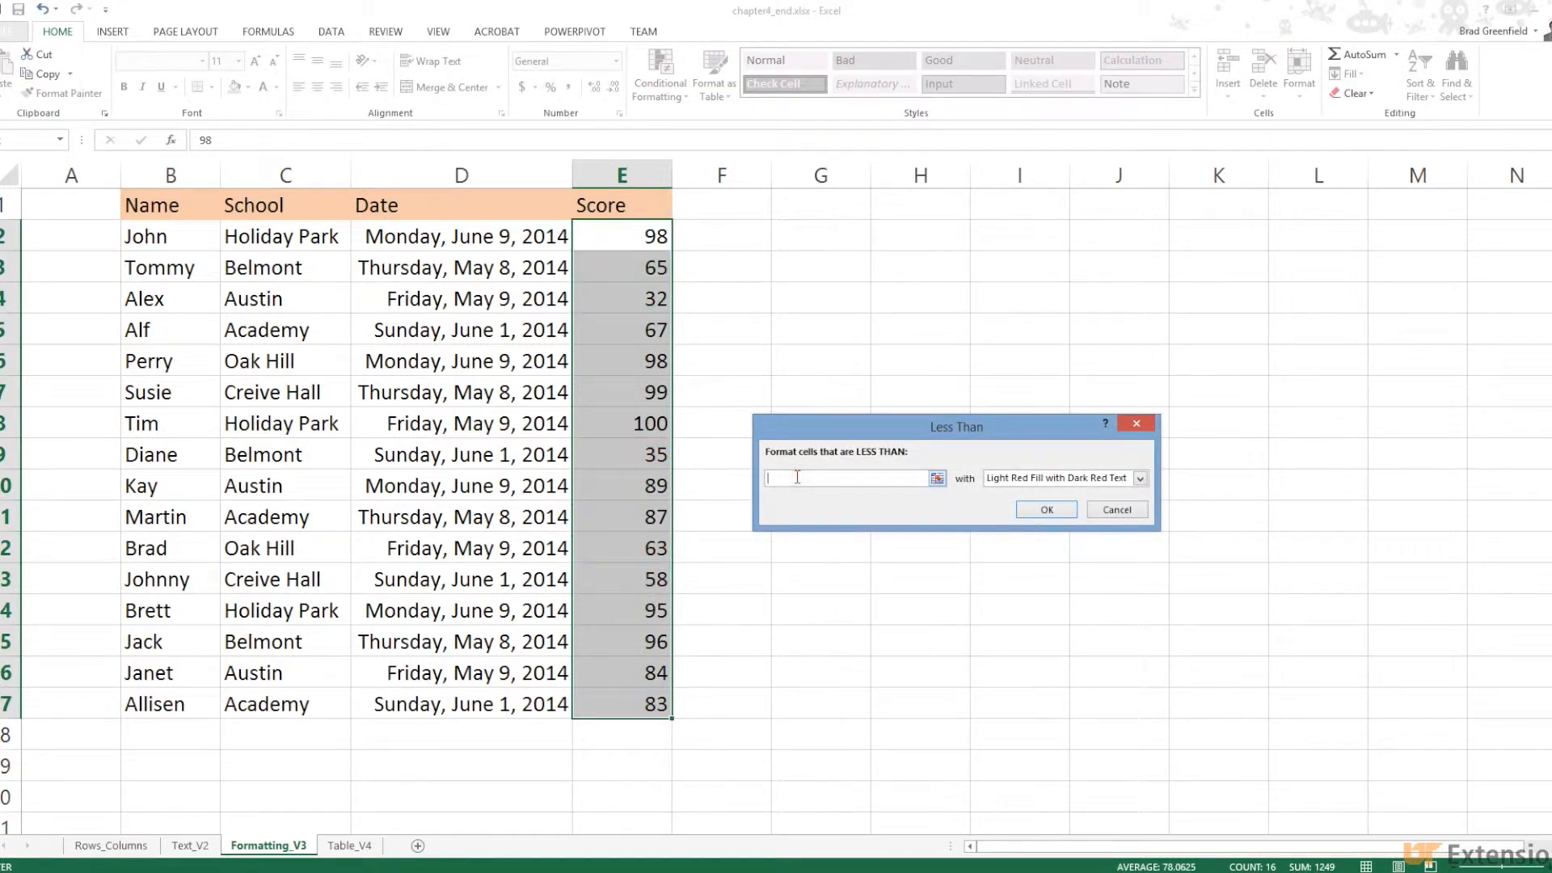
type("55")
left_click(1042, 509)
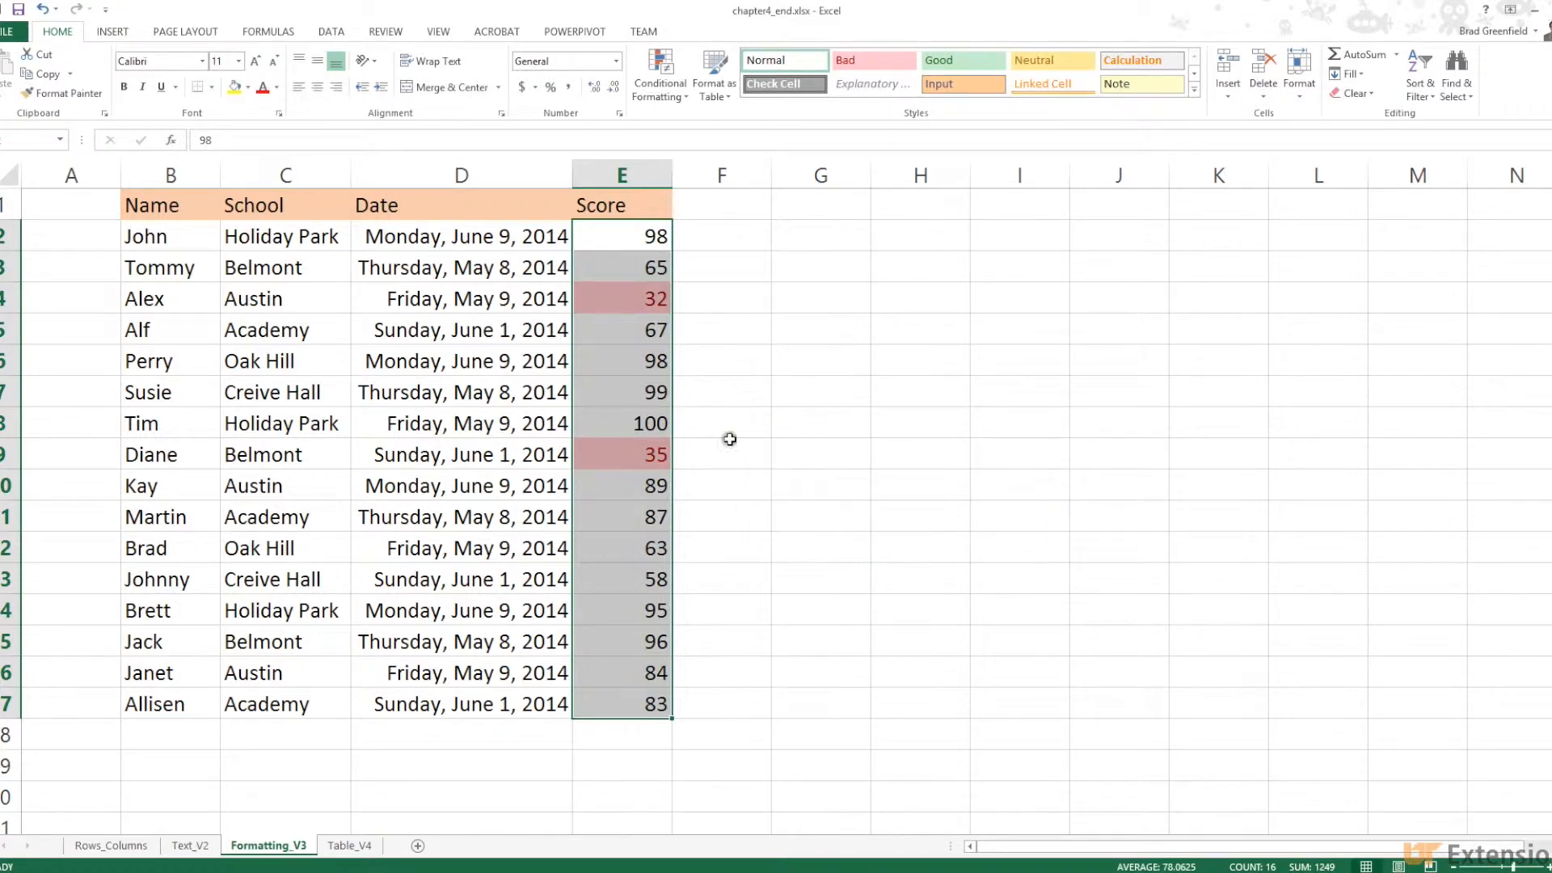
left_click(684, 457)
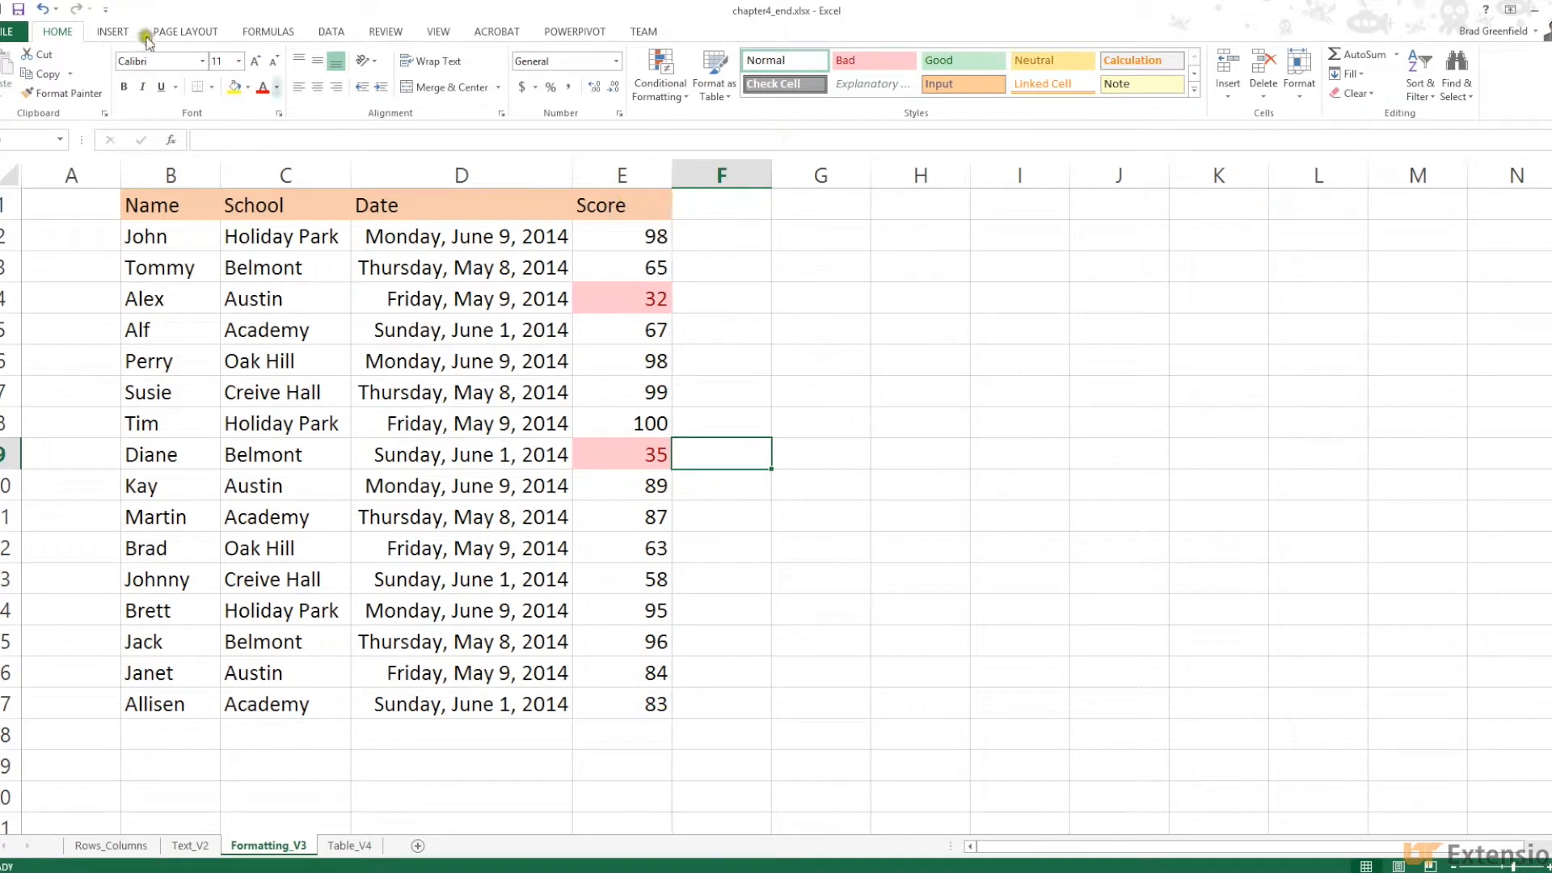
Undo the Less Than 55 rule and add a Top 10 Items rule with Green Fill with Dark Green Text
left_click(46, 10)
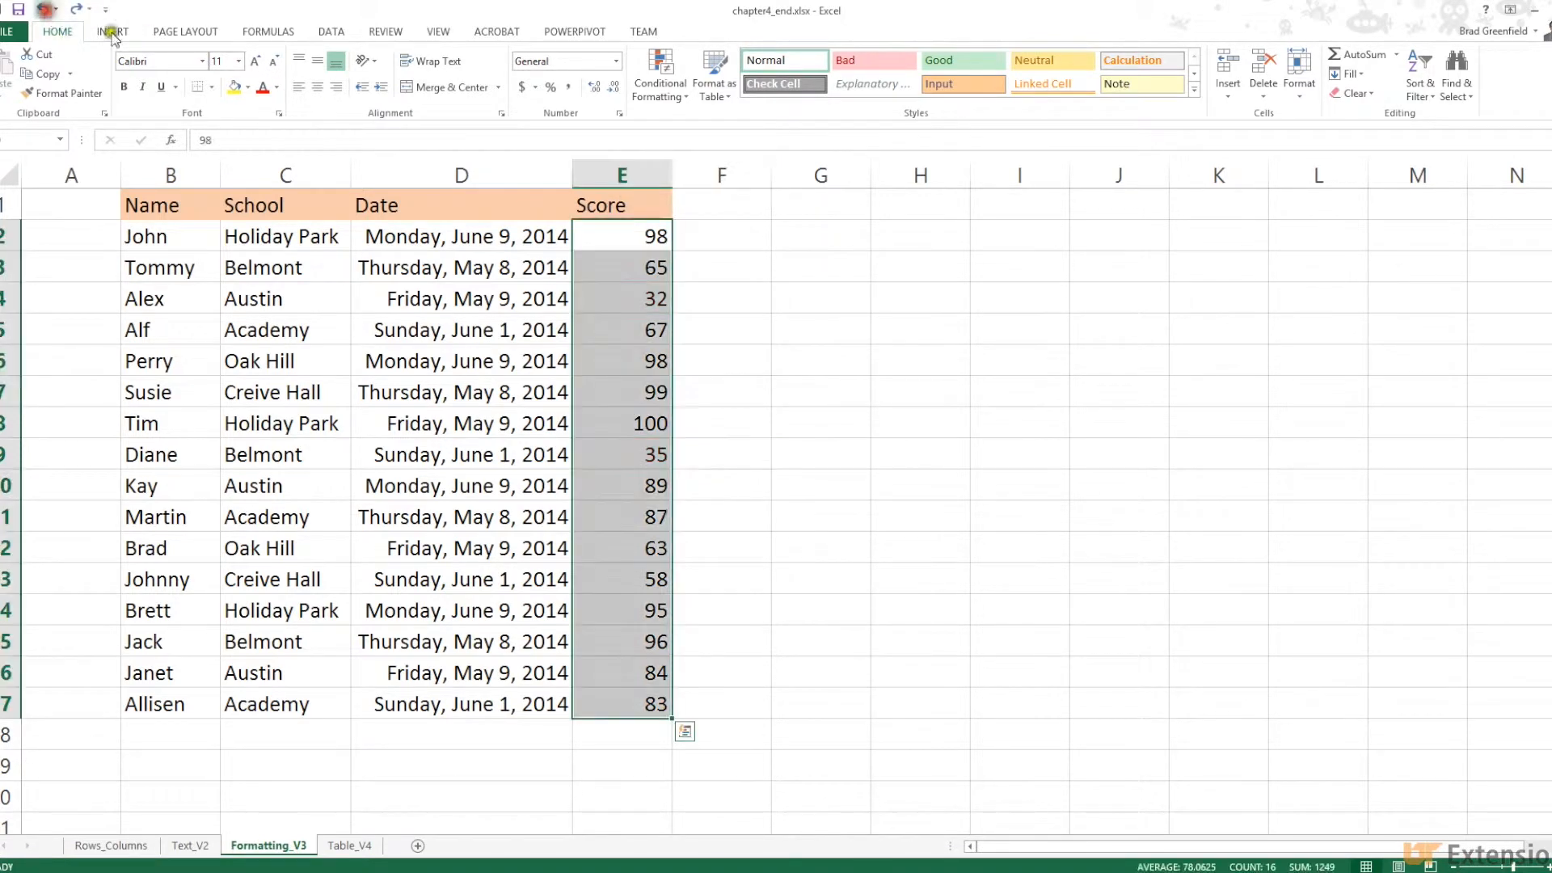
left_click(657, 97)
mouse_move(758, 142)
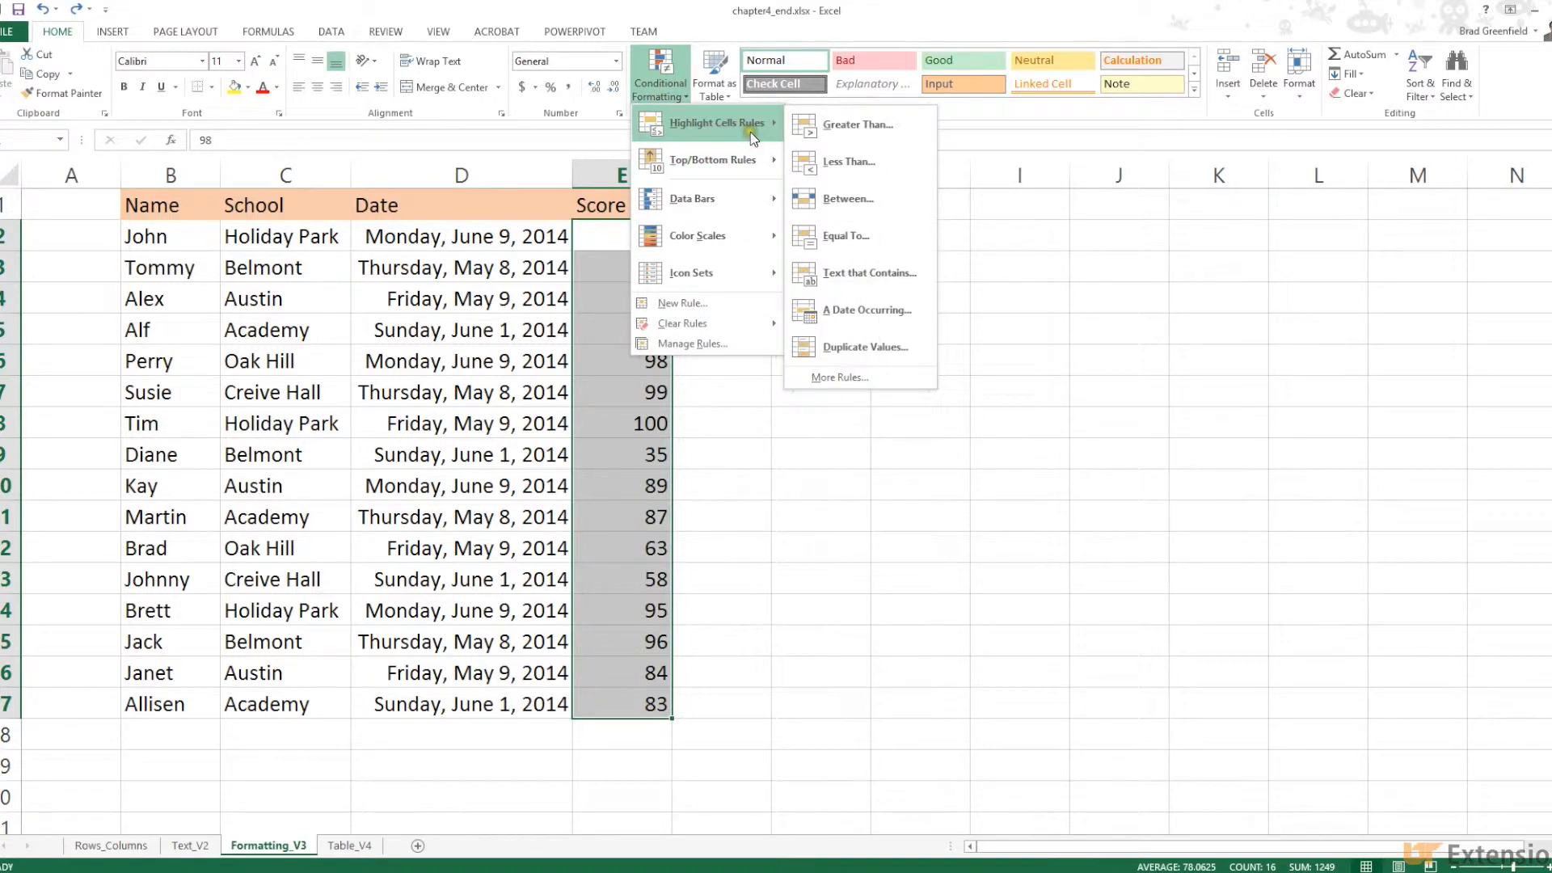
mouse_move(697, 162)
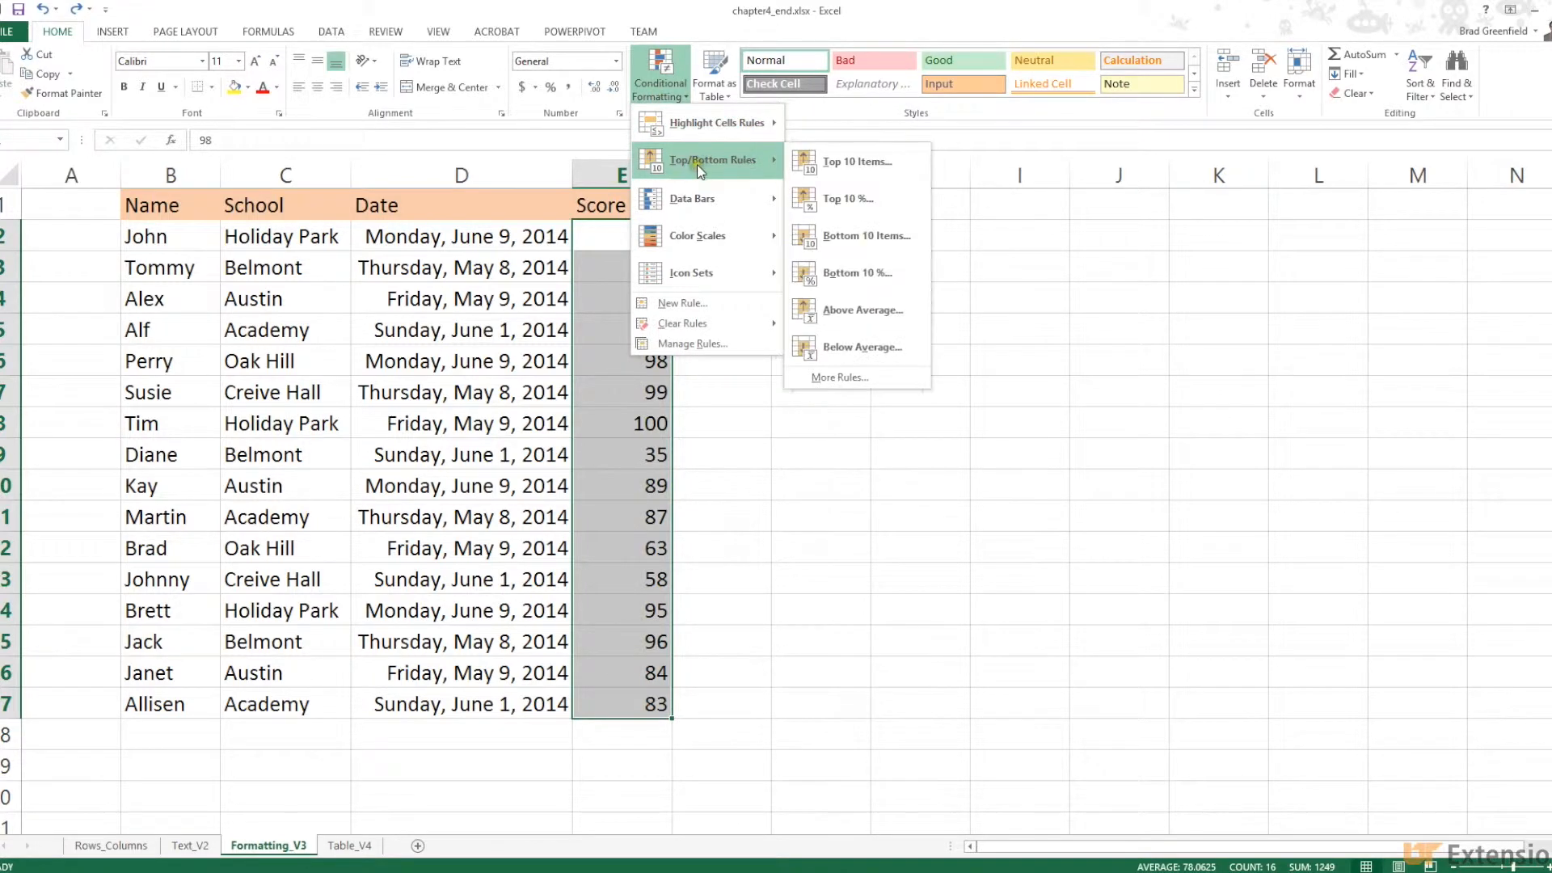
left_click(831, 161)
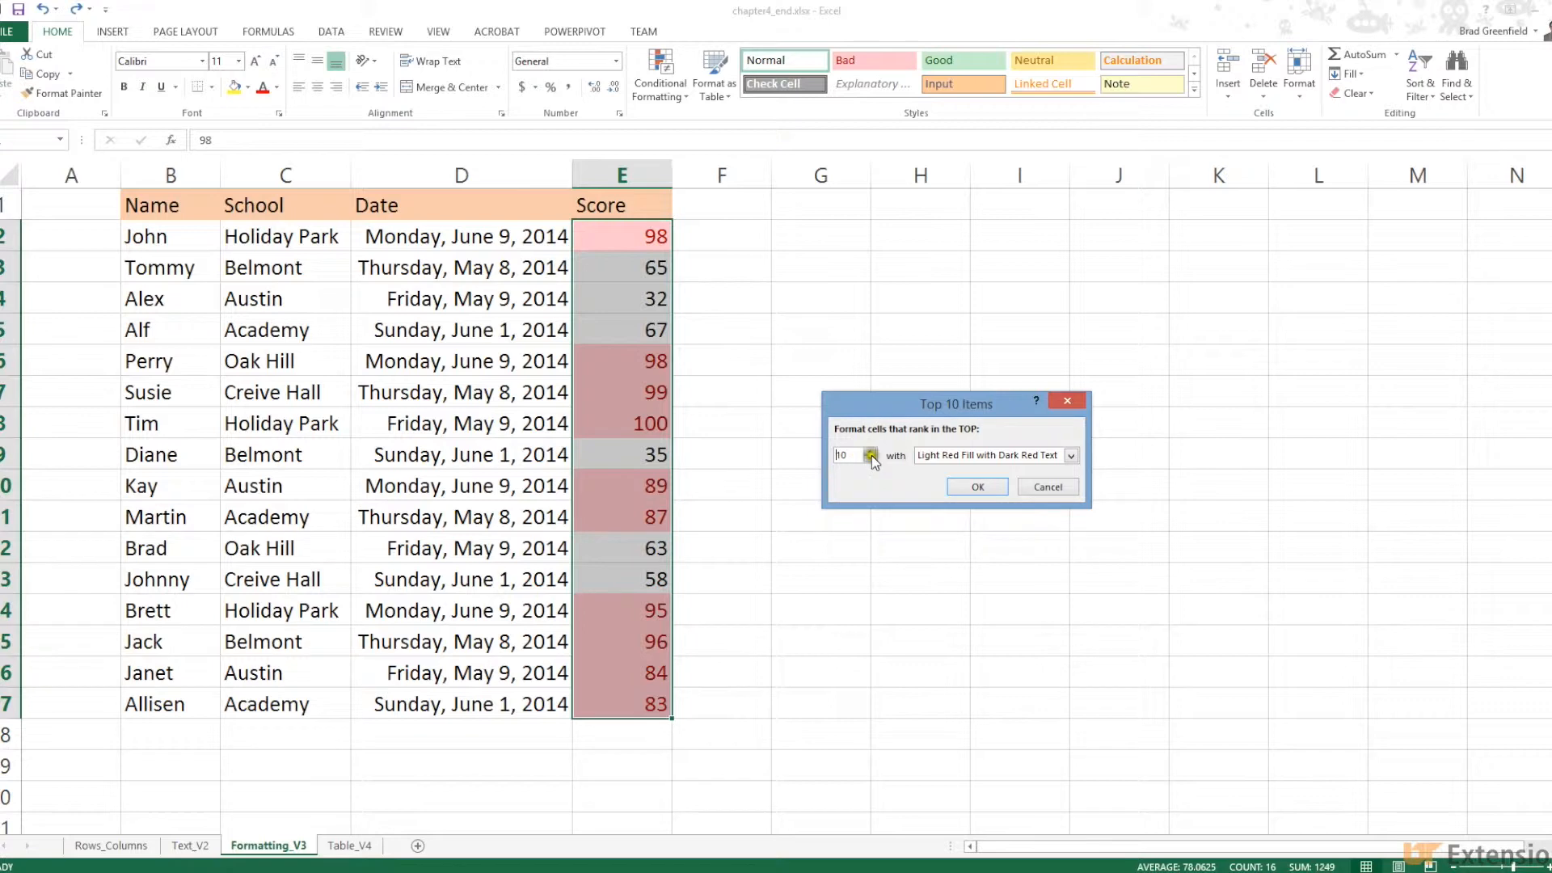
left_click(1071, 455)
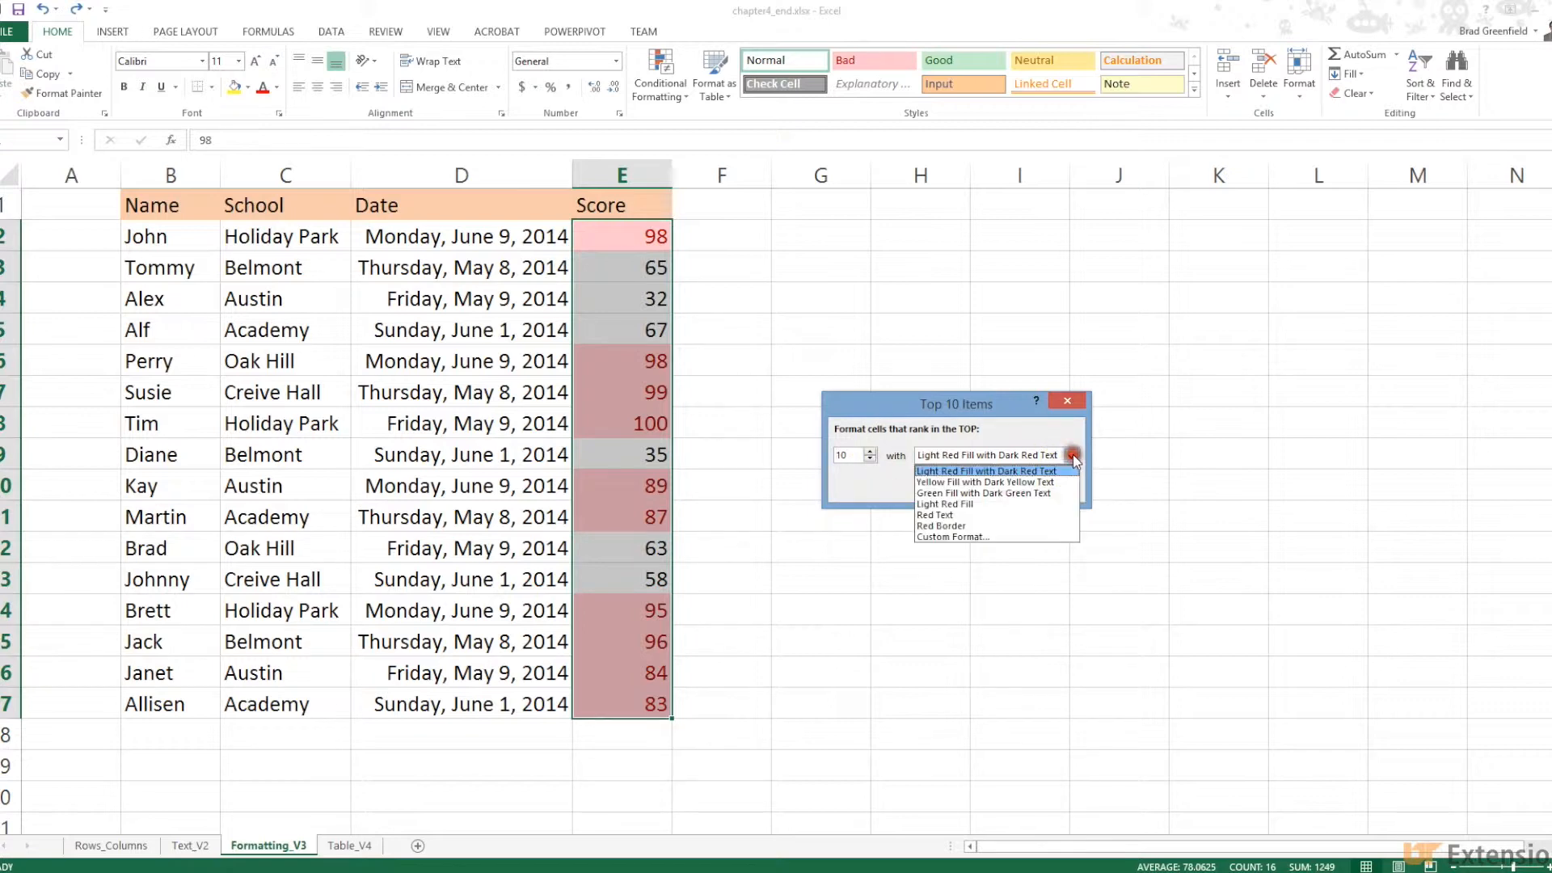
left_click(1049, 492)
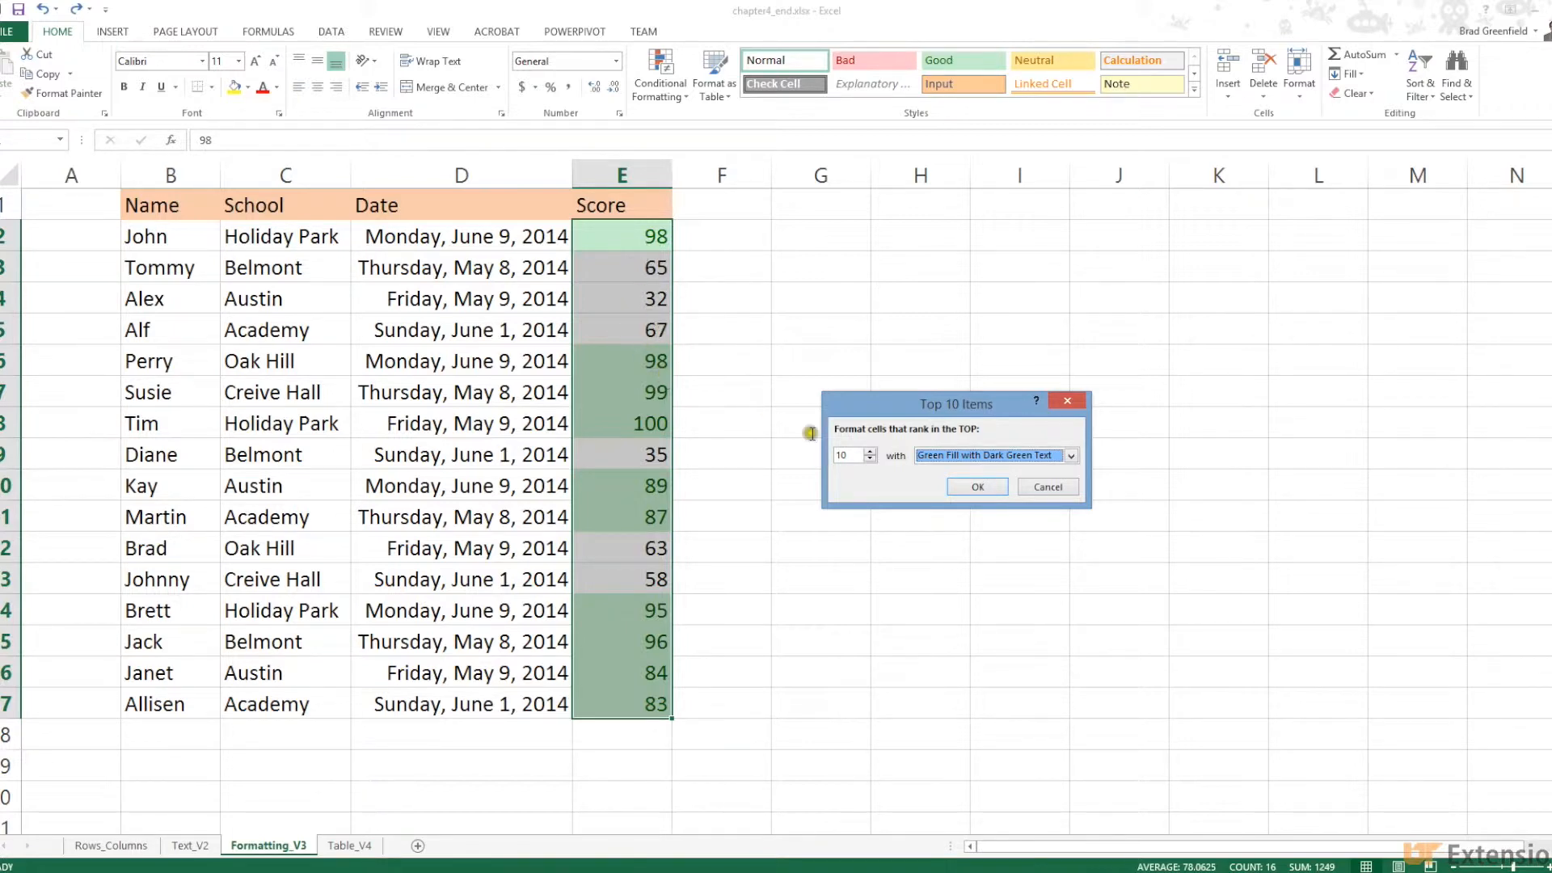
left_click(991, 485)
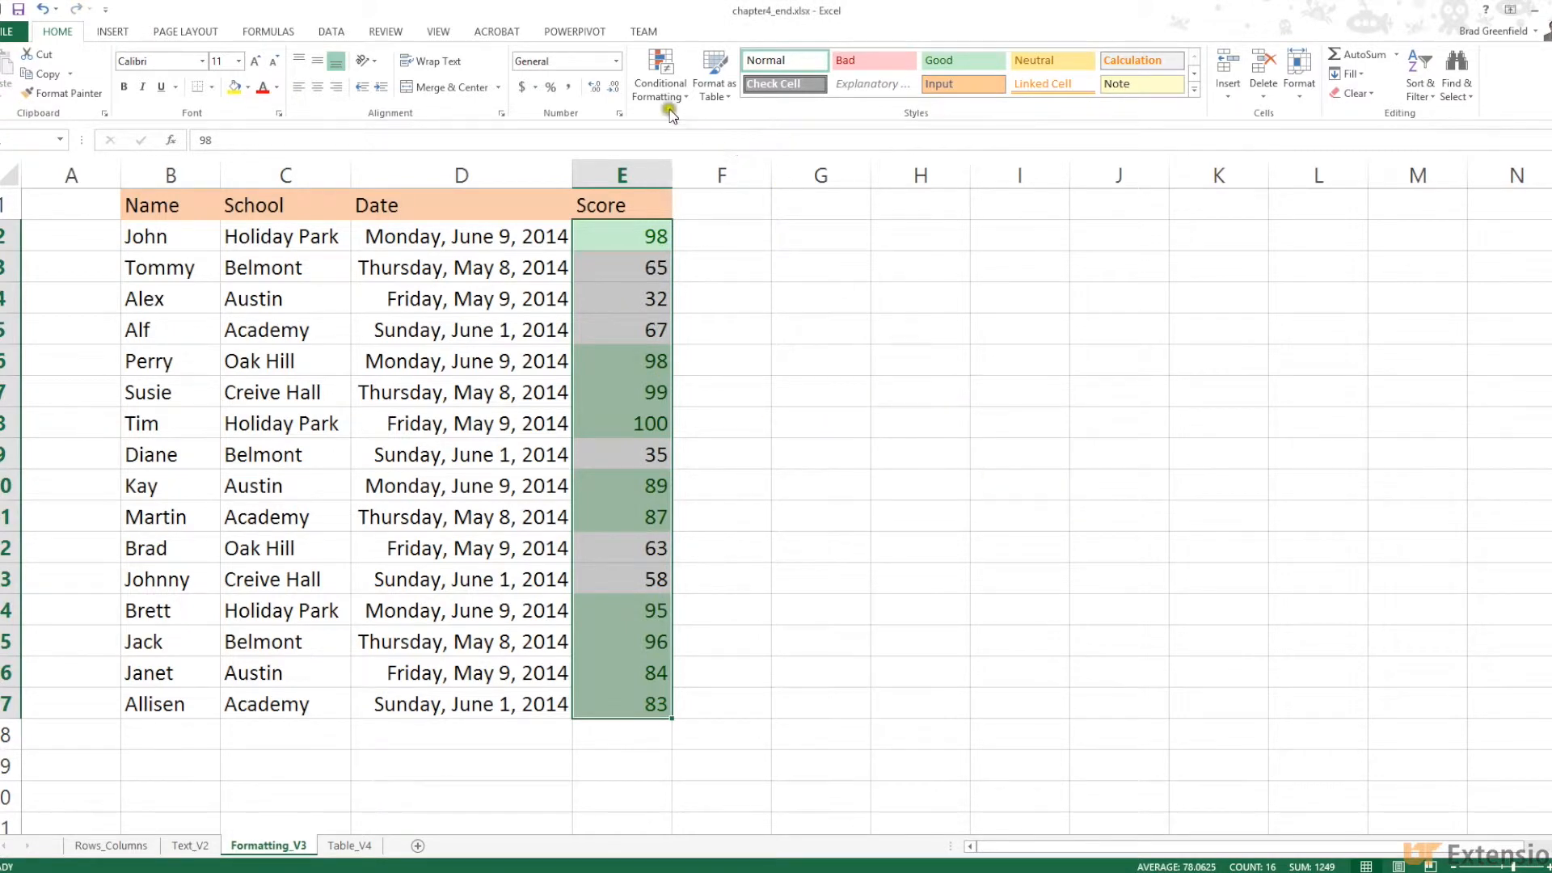
Browse the Conditional Formatting menu without applying anything, then undo the green Top 10 highlighting
left_click(658, 87)
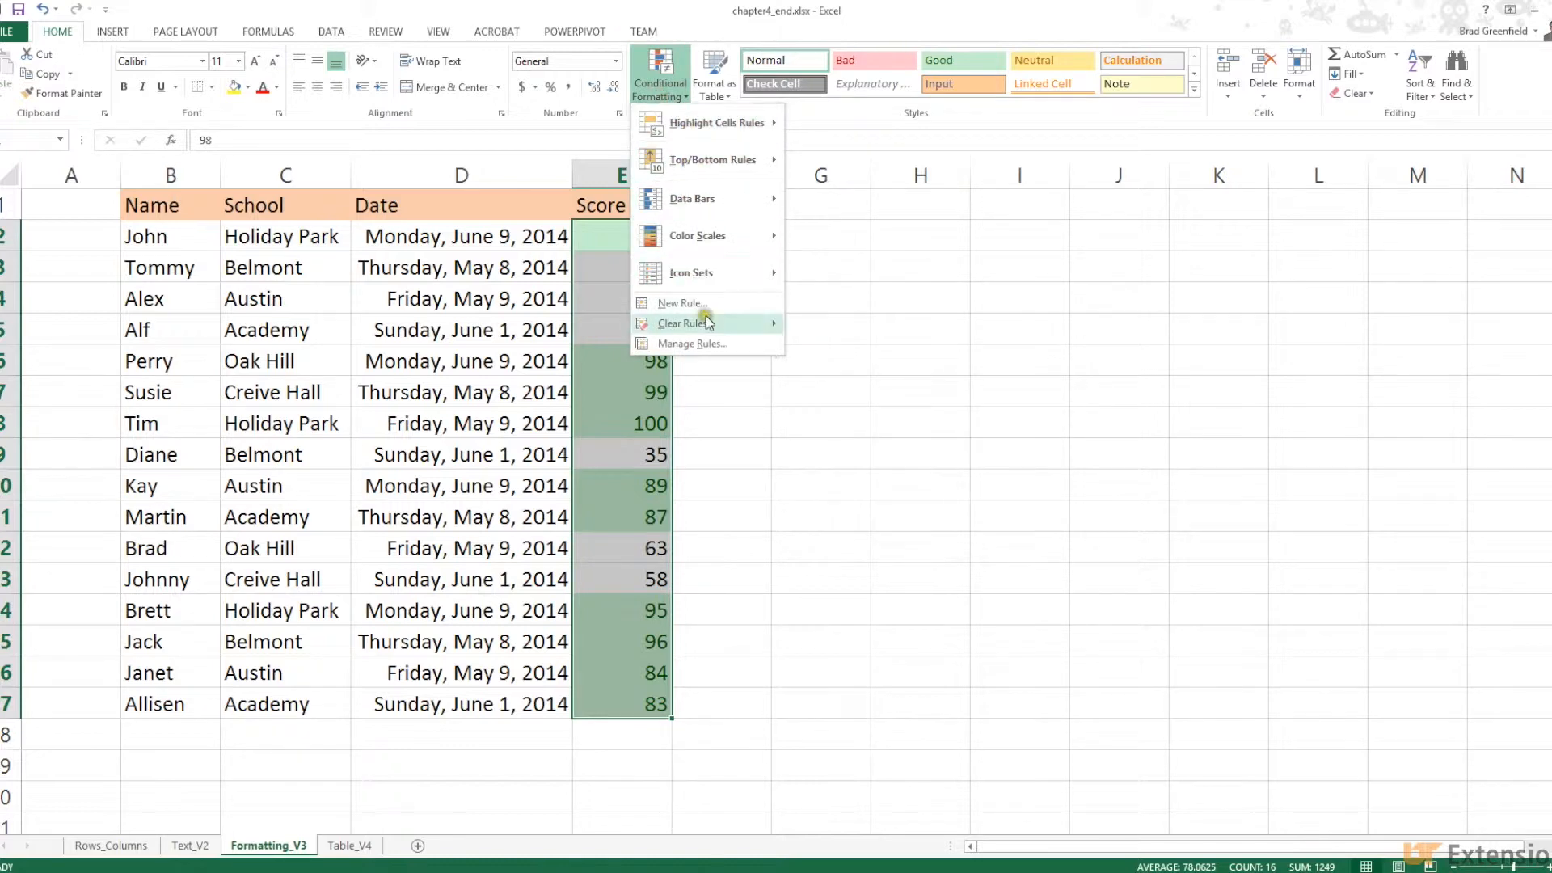
mouse_move(683, 273)
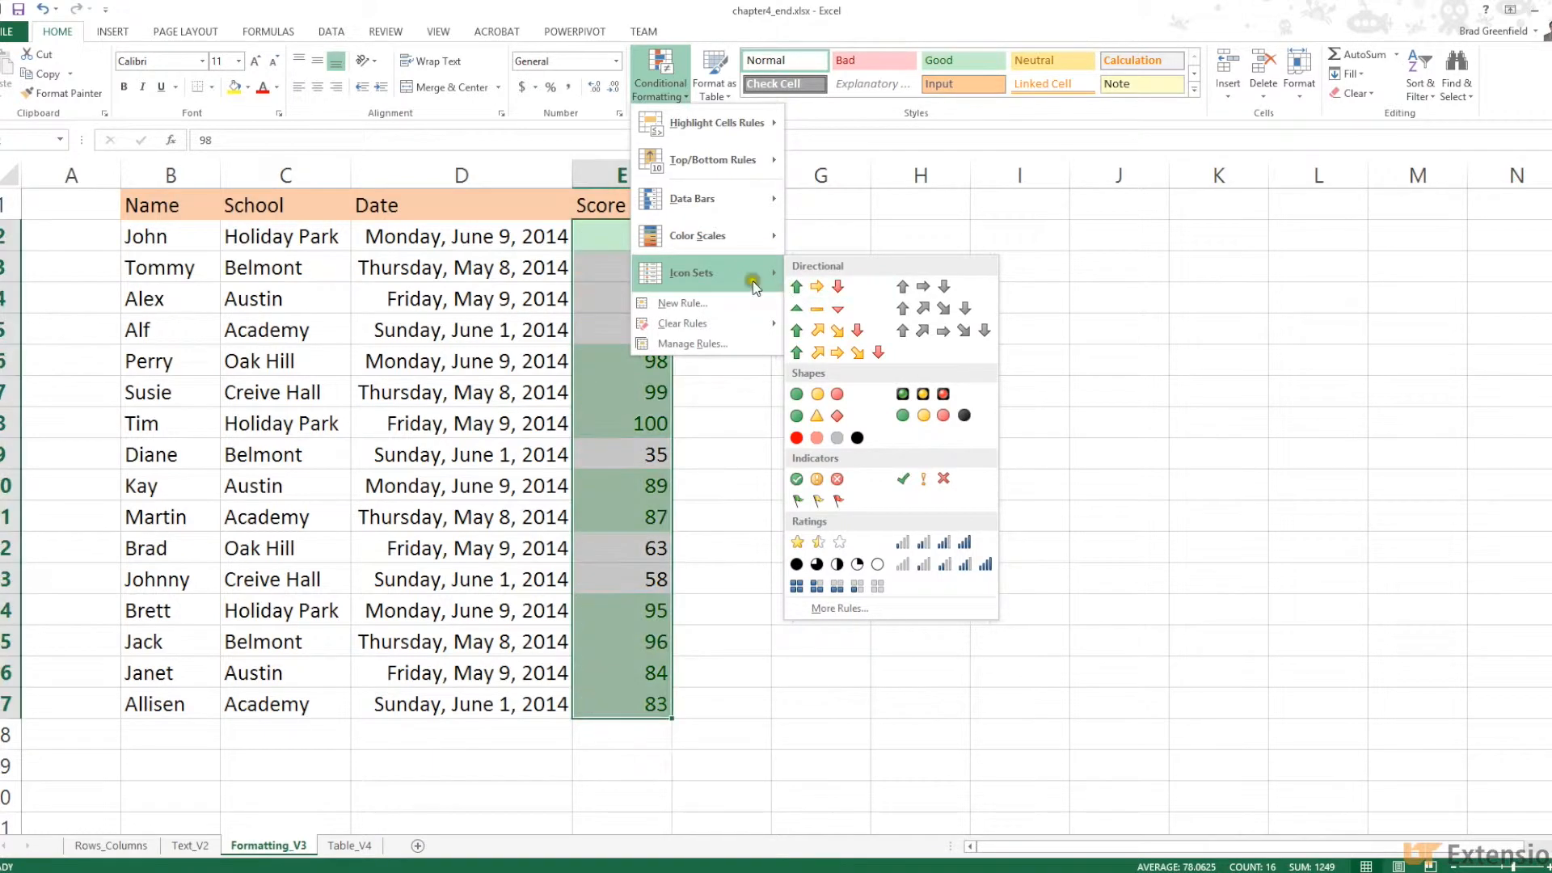
mouse_move(699, 121)
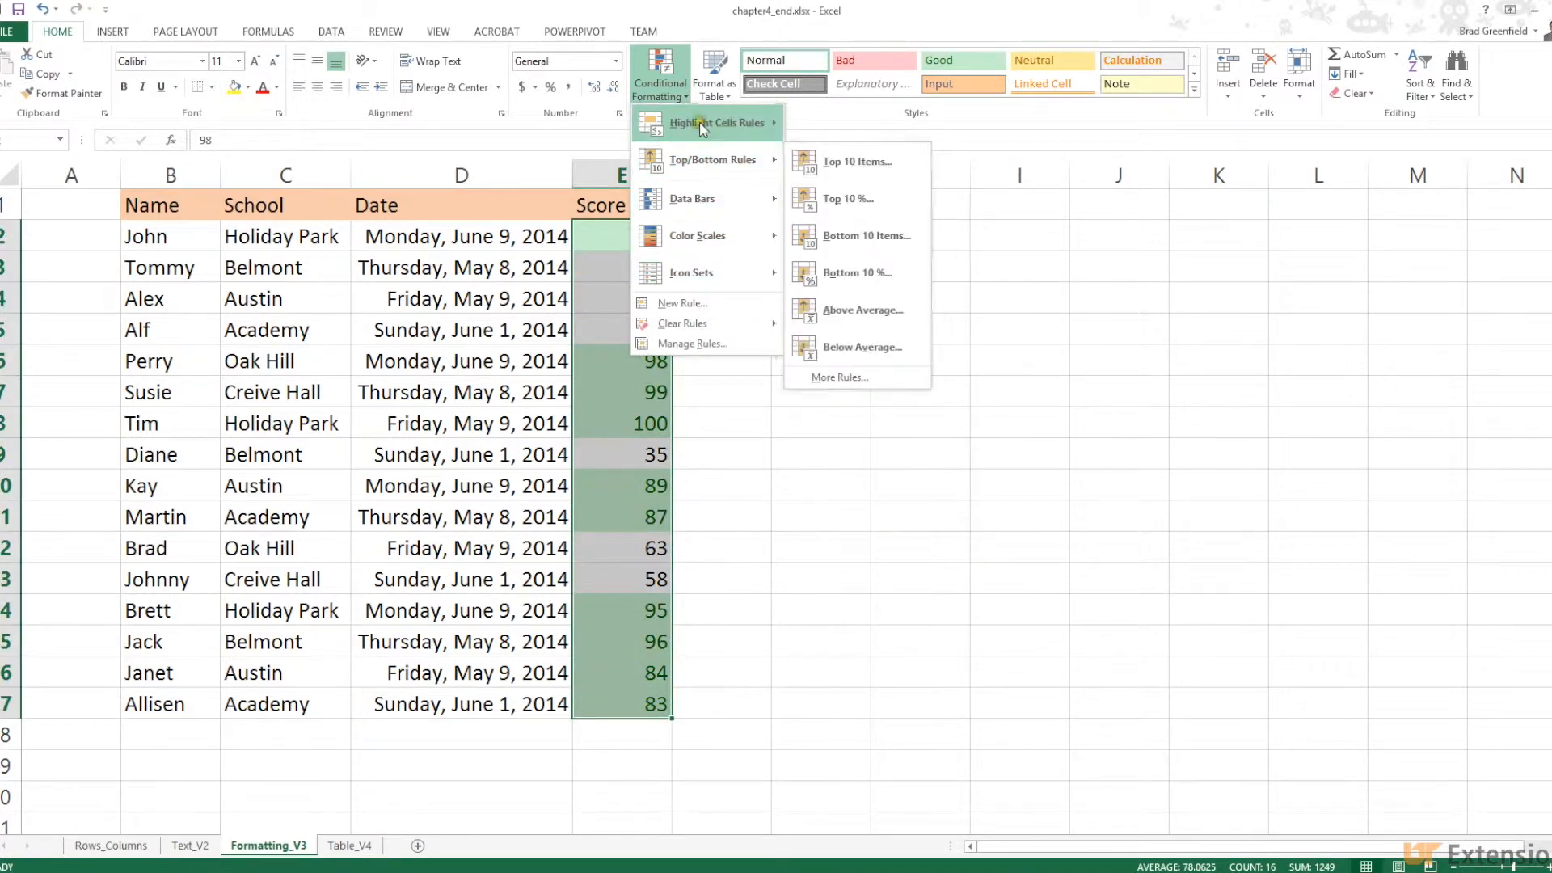
mouse_move(715, 161)
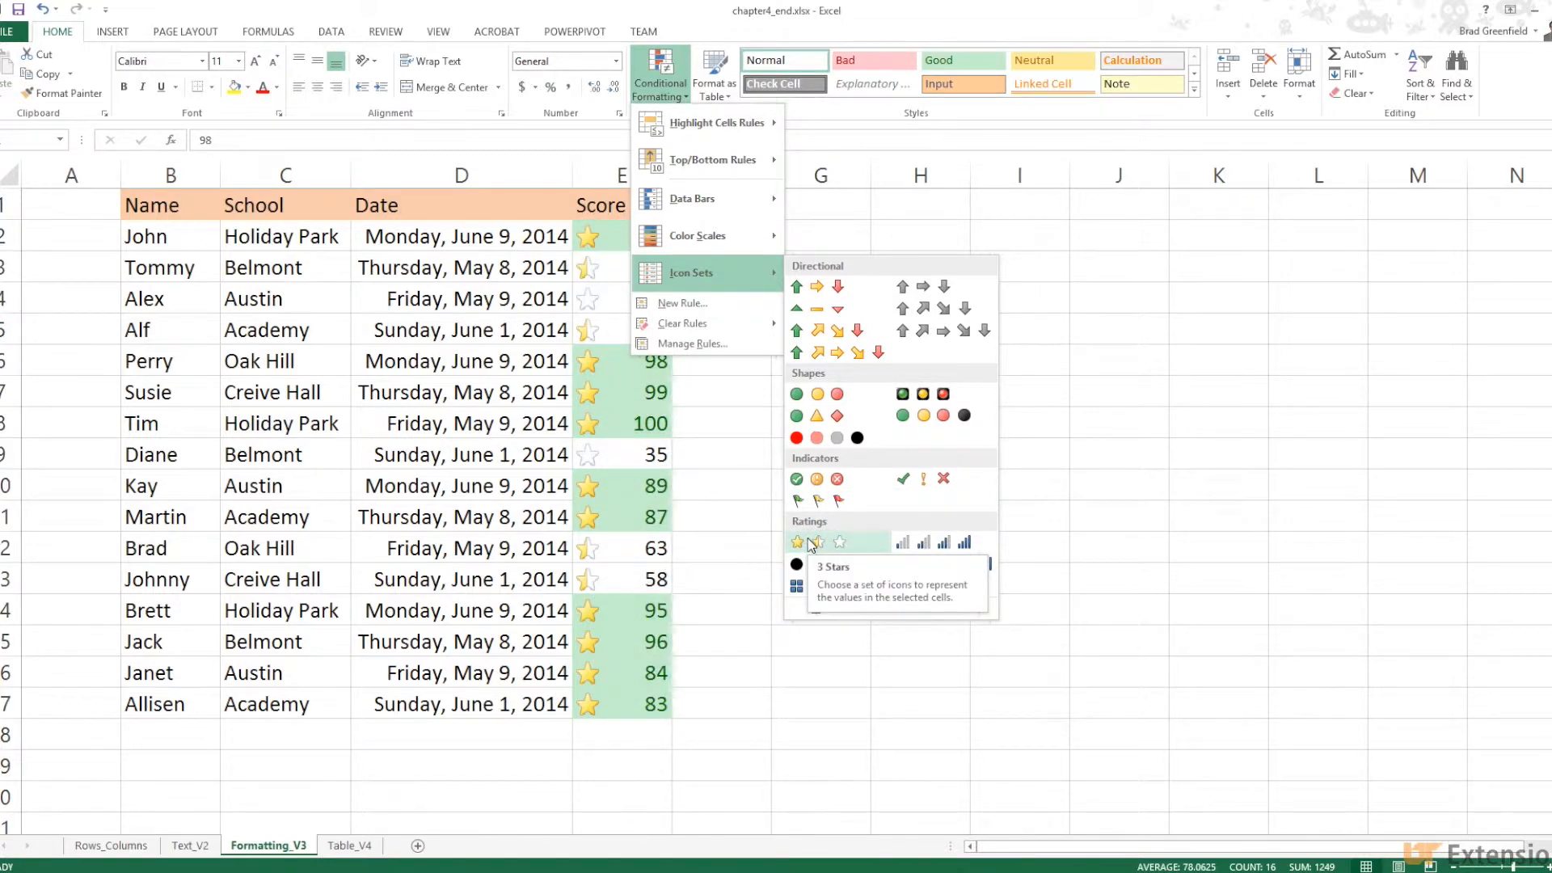
left_click(820, 229)
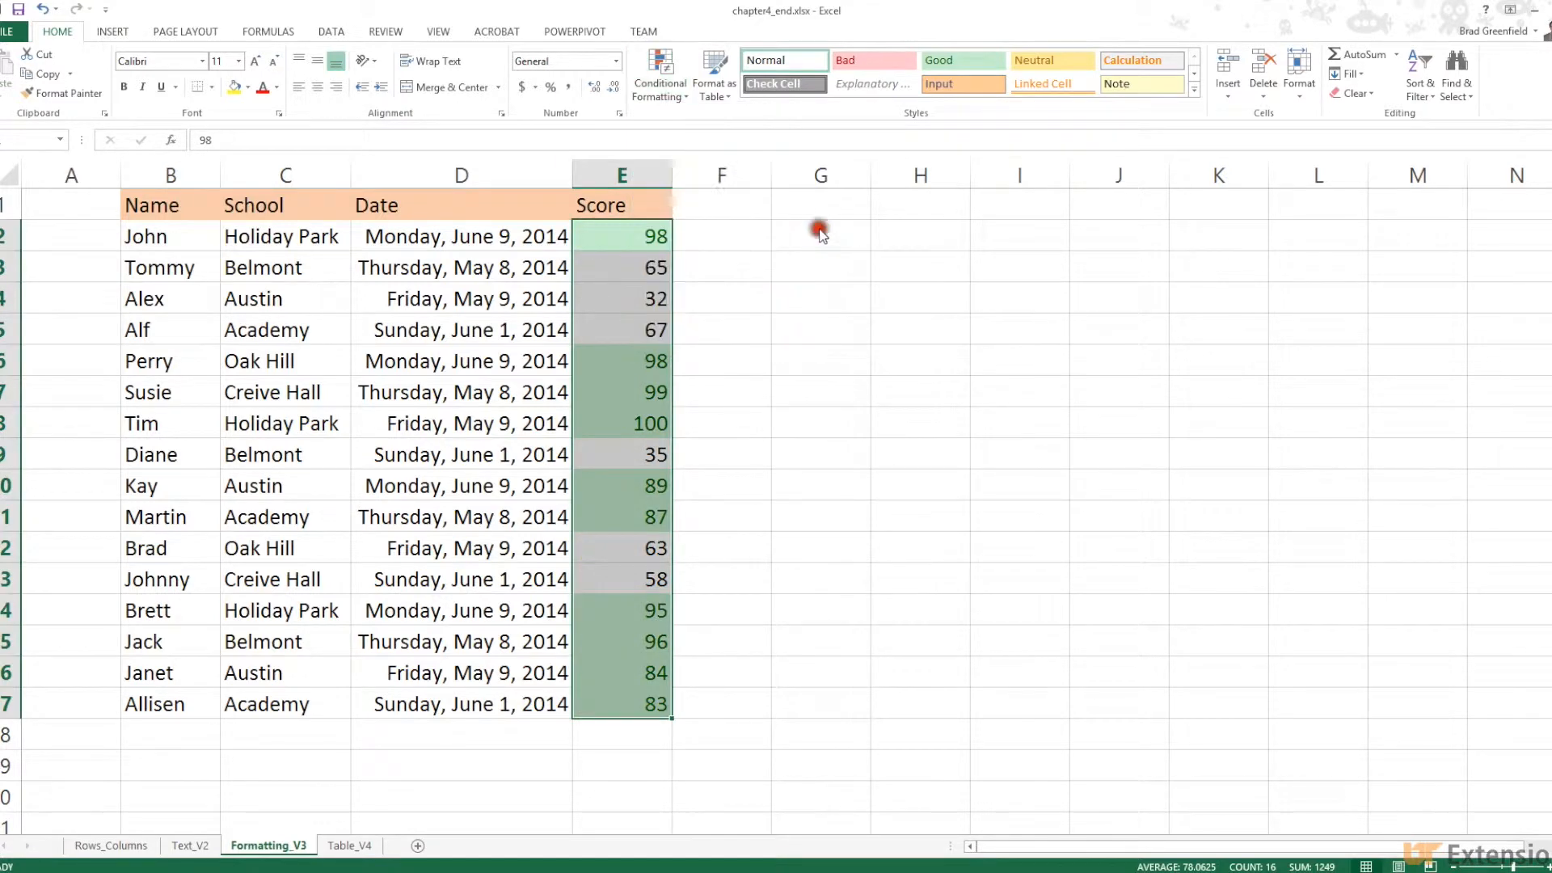
left_click(45, 10)
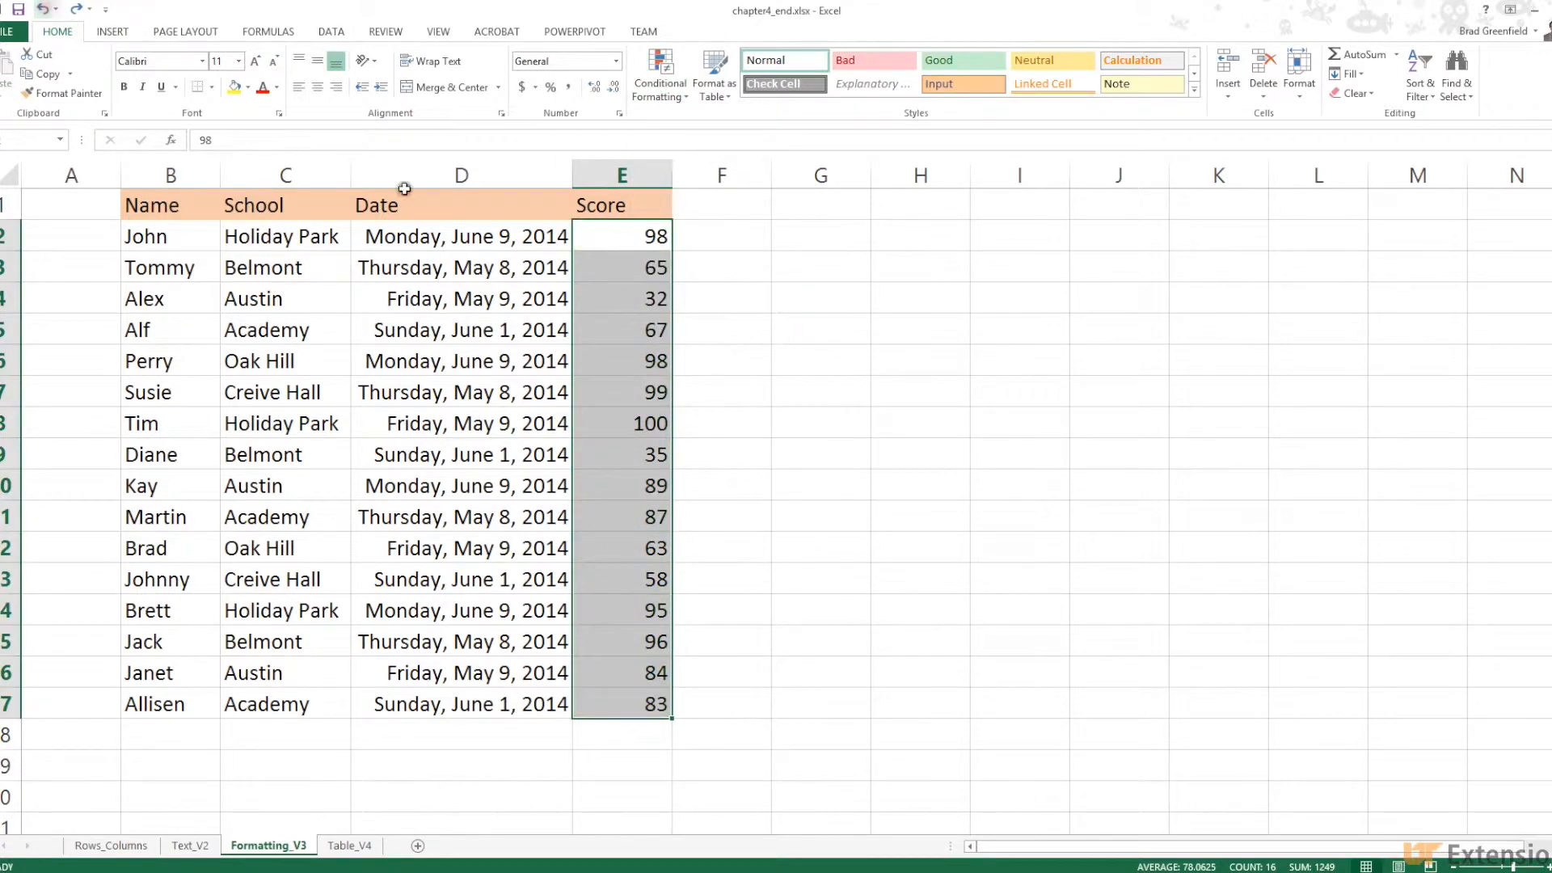
left_click(753, 301)
Select scores from E2 down, try and undo a box icon set, then start a new icon-set rule
left_click_drag(619, 236, 646, 700)
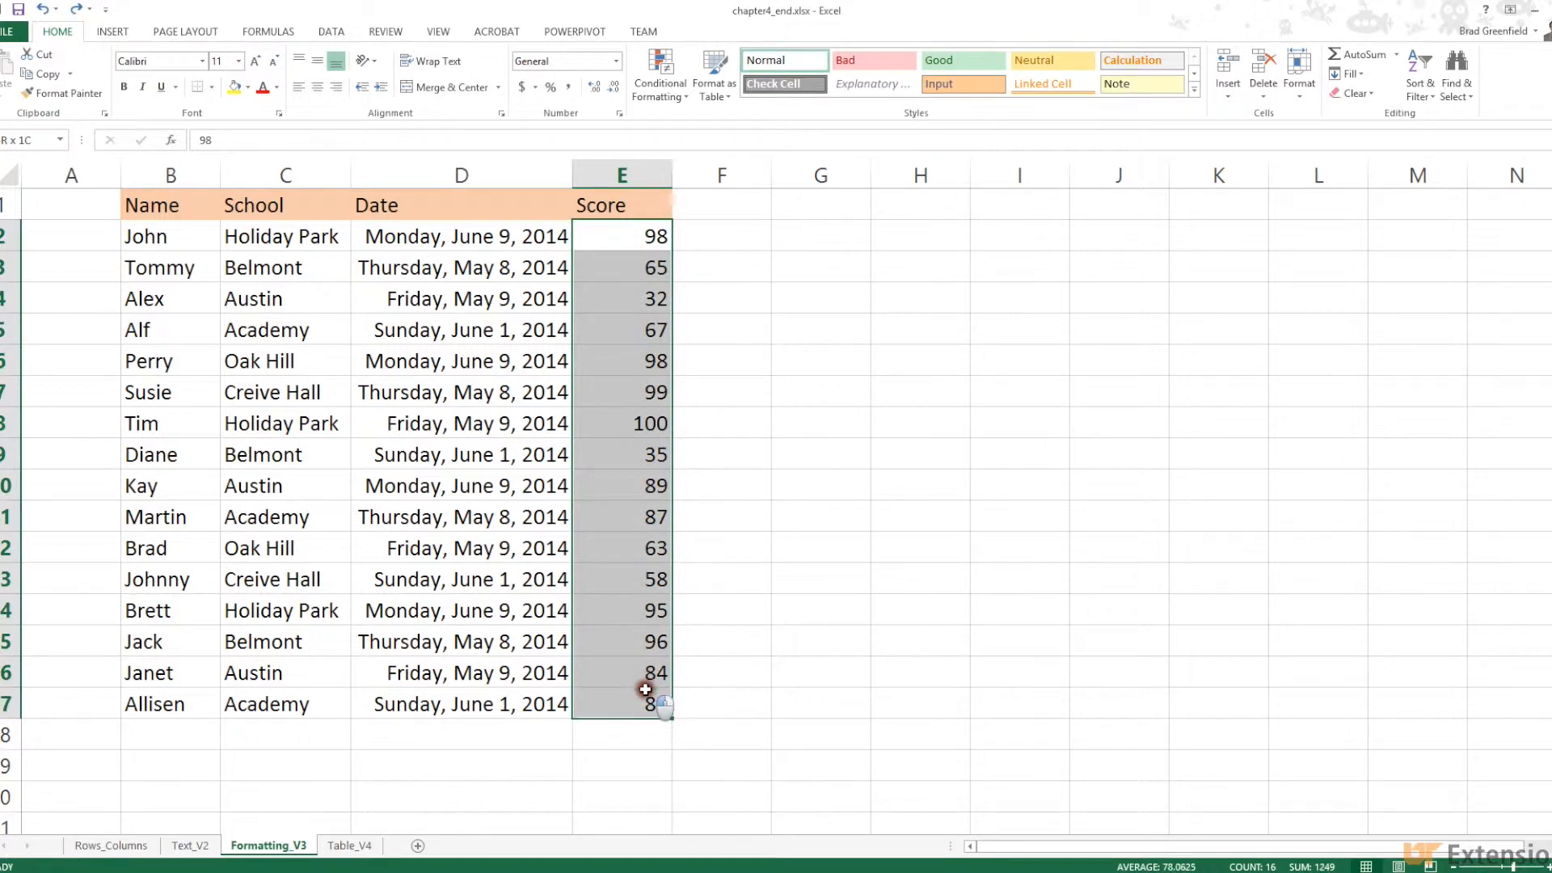
left_click(673, 94)
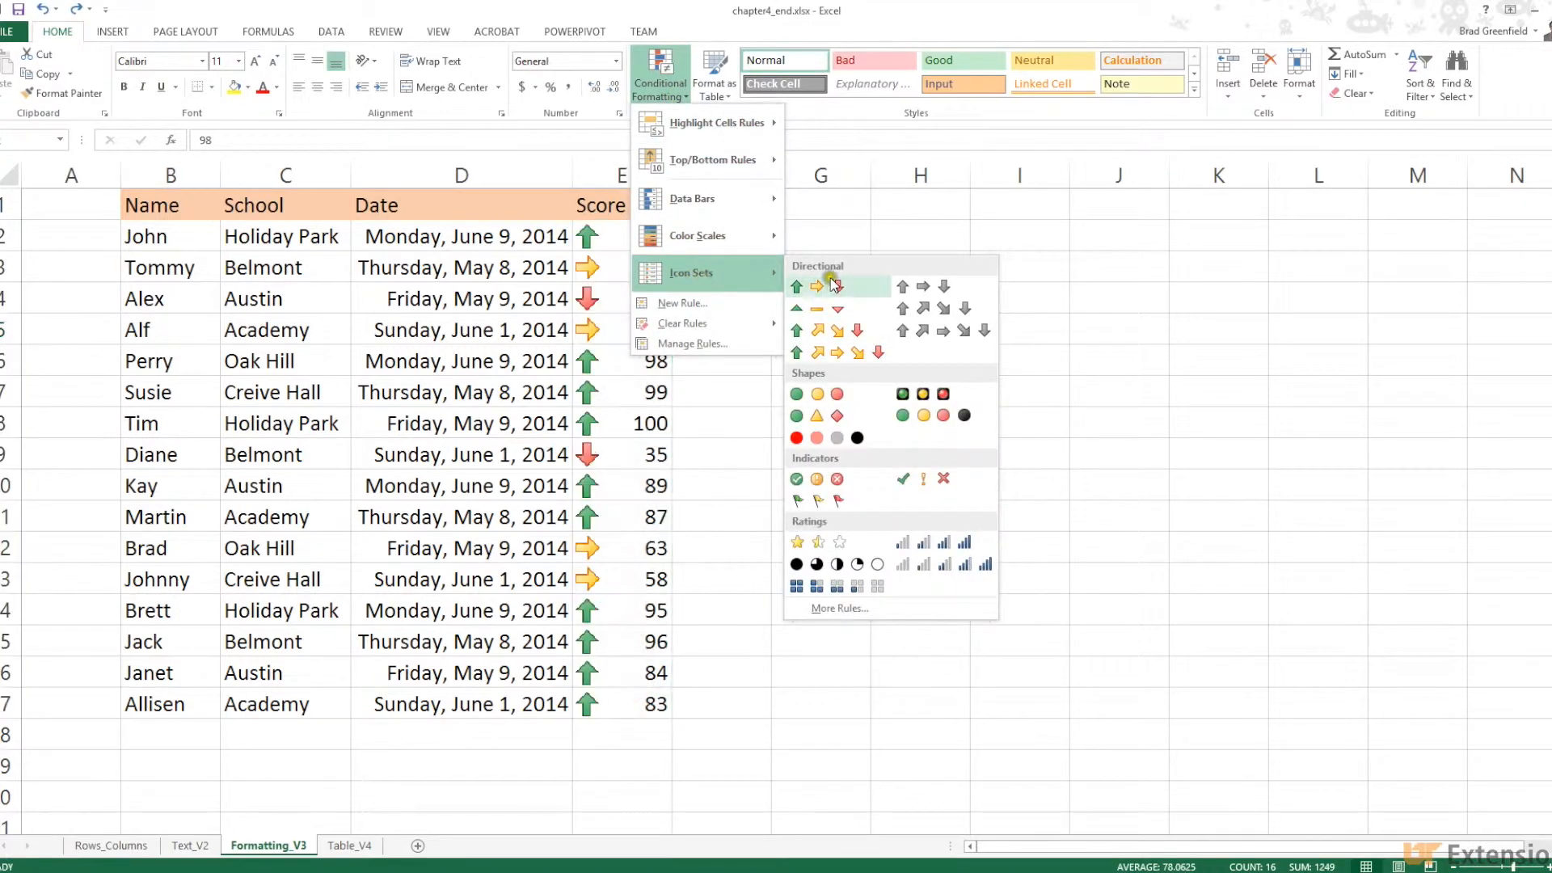
left_click(850, 589)
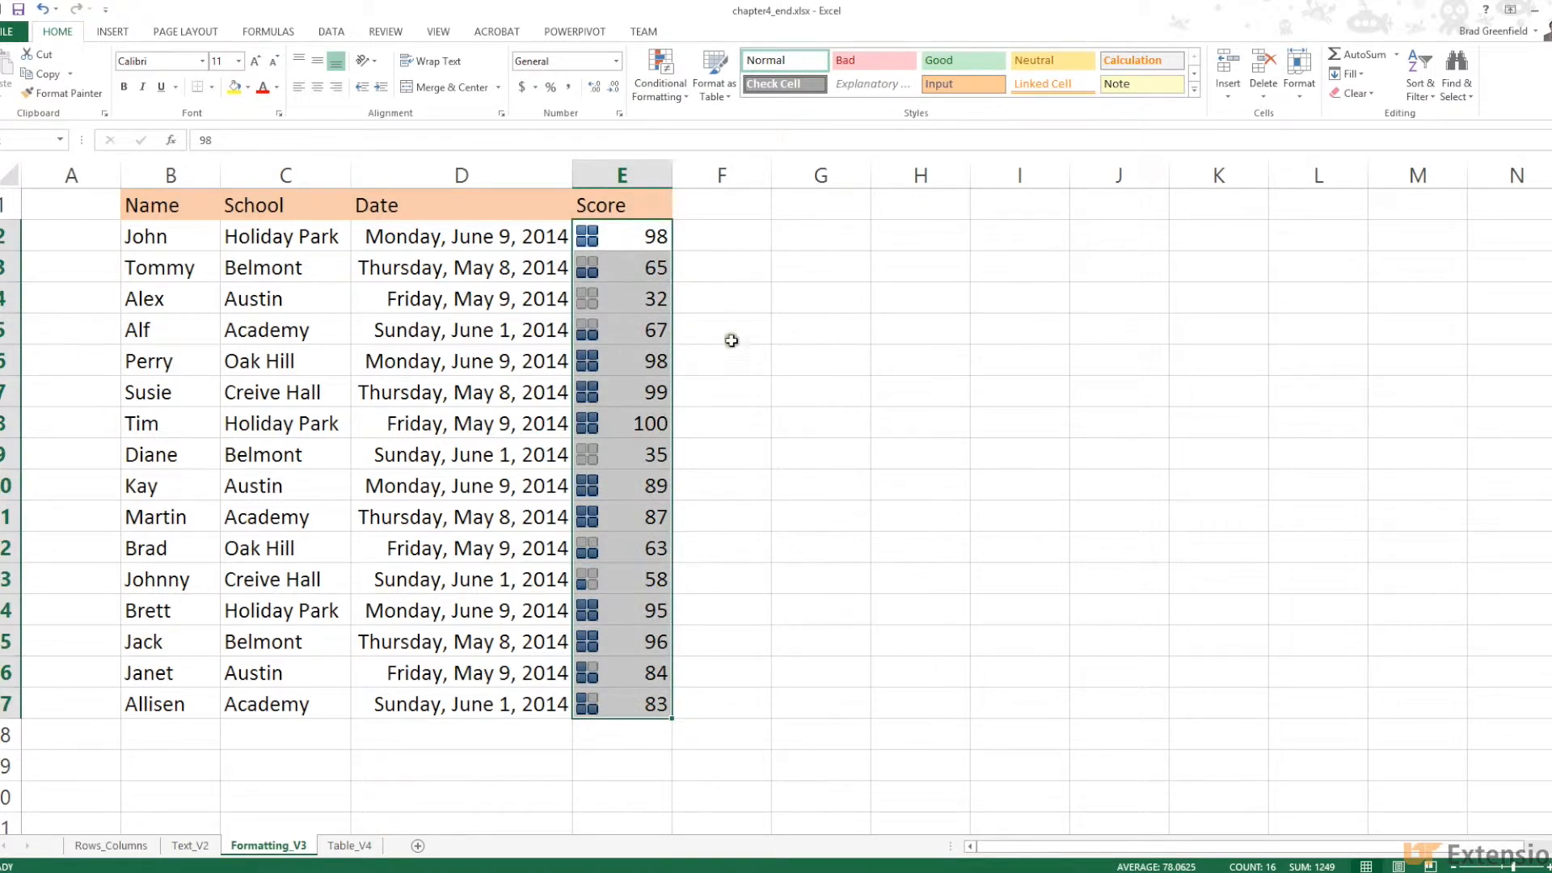
left_click(41, 9)
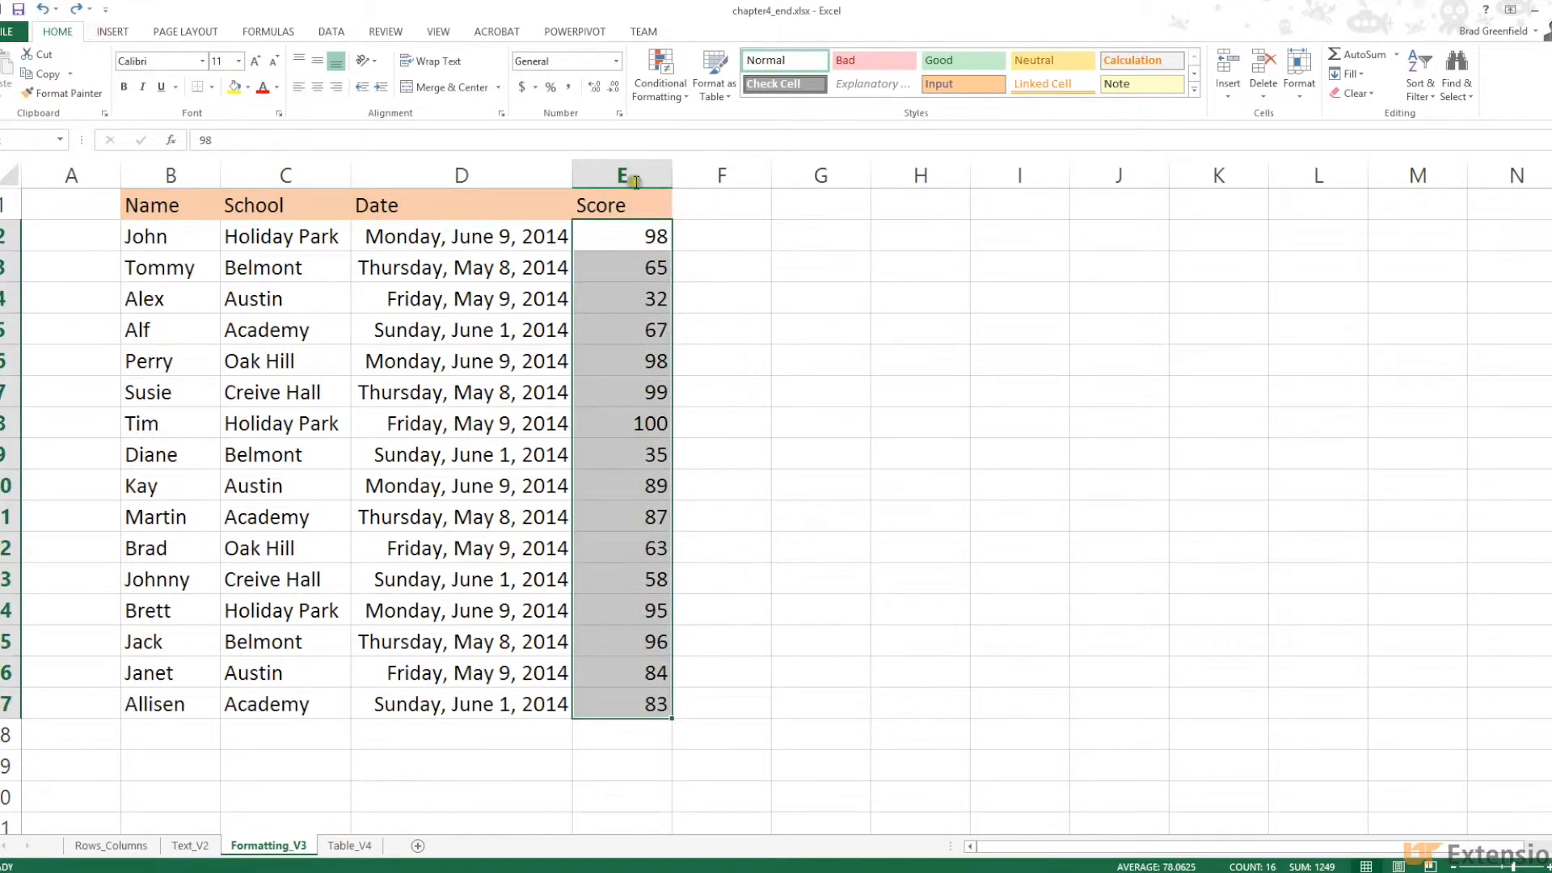
left_click(658, 100)
mouse_move(695, 273)
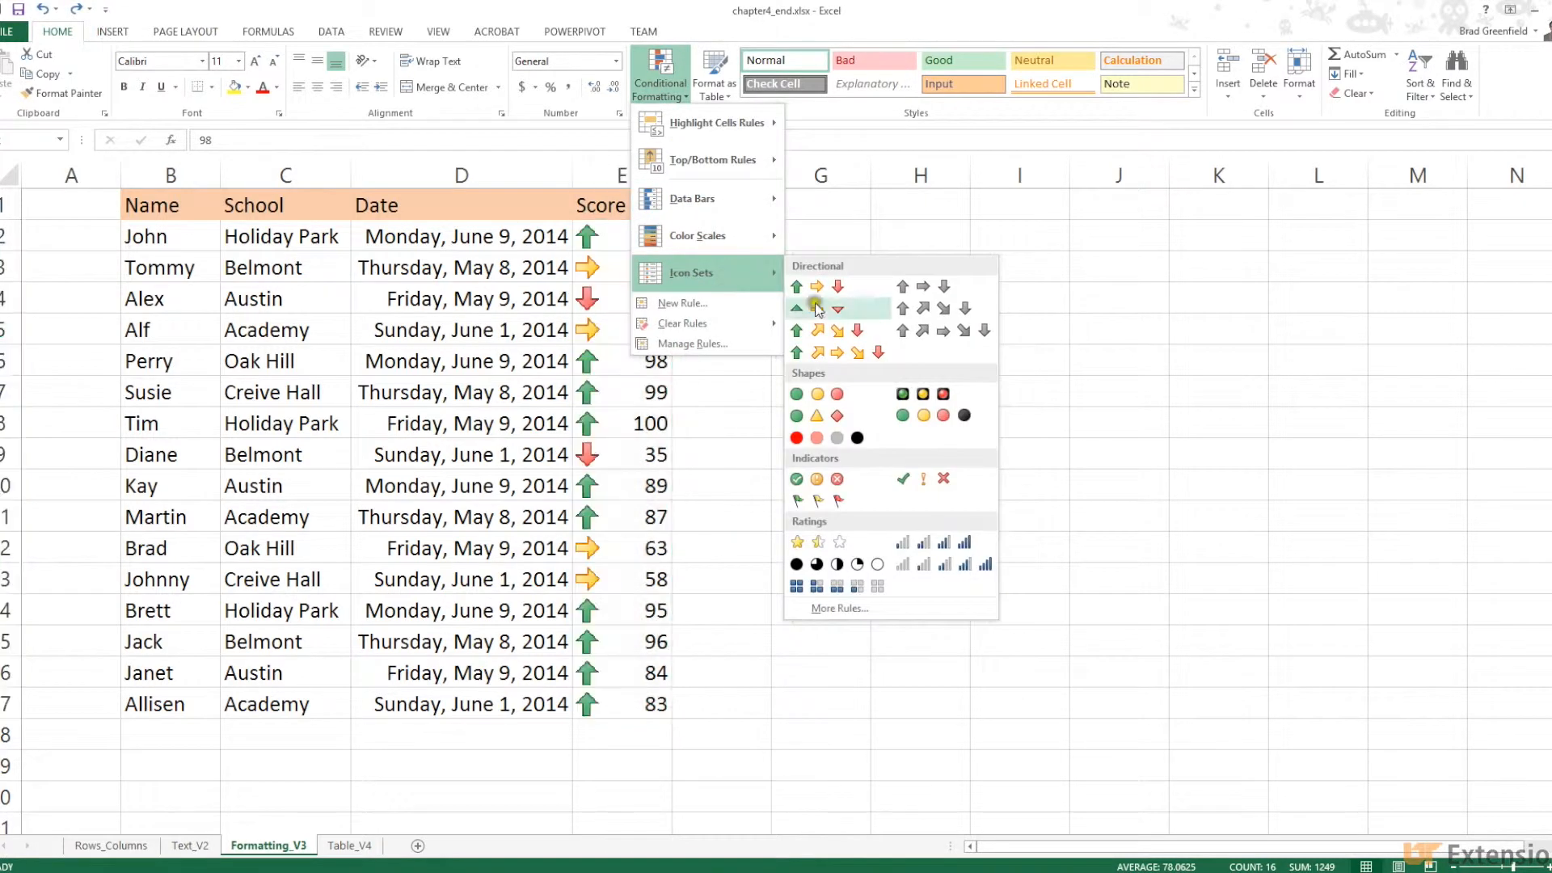
left_click(840, 608)
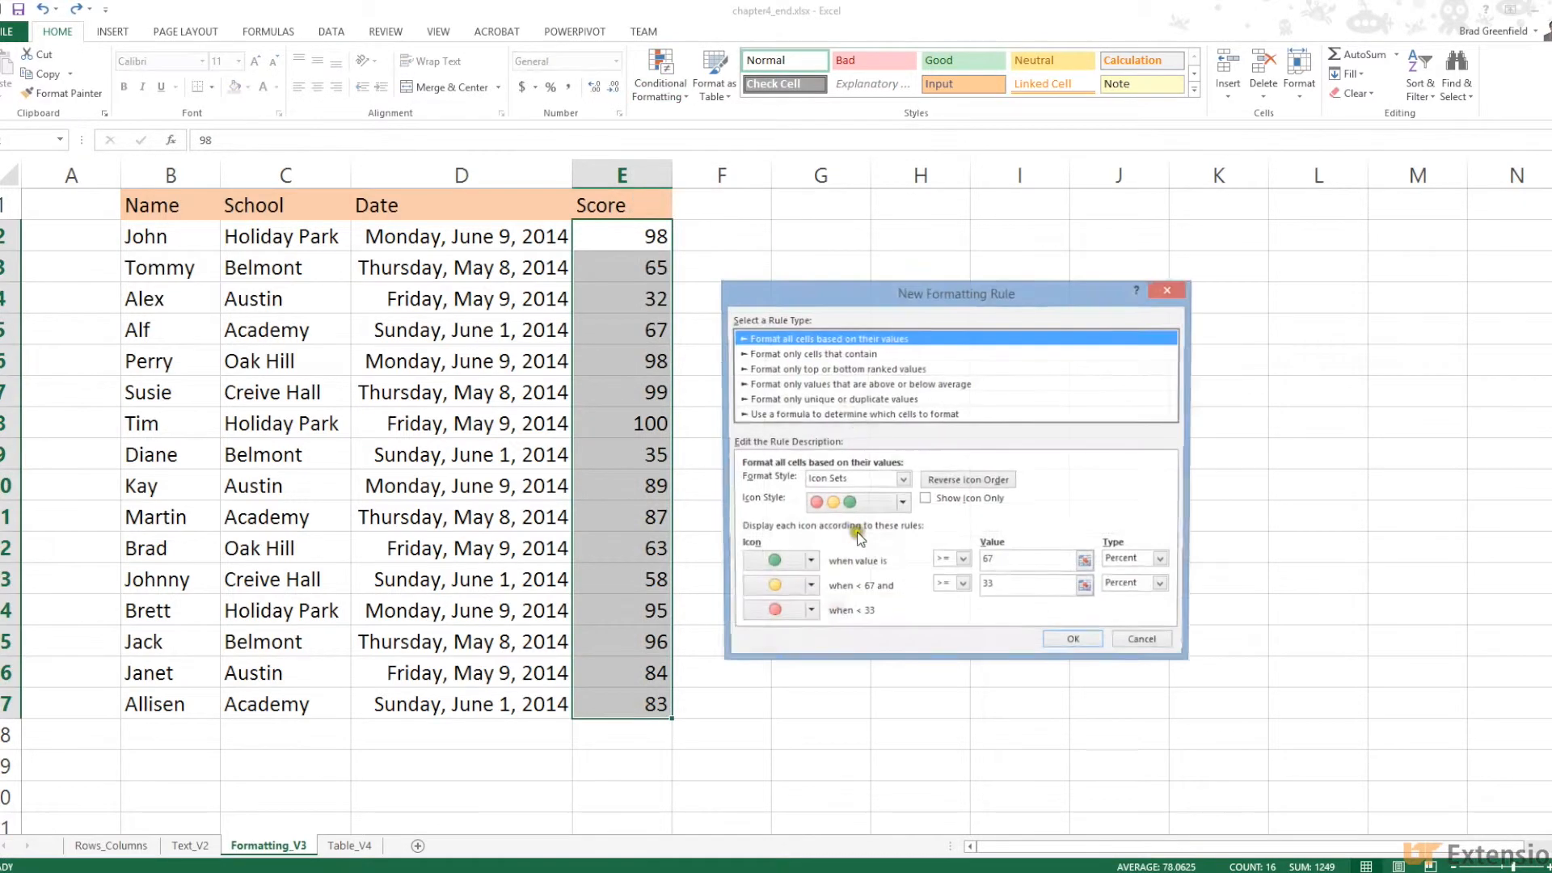
Set the rule to Show Icon Only with the 3 Stars icon style
left_click_drag(805, 284, 850, 158)
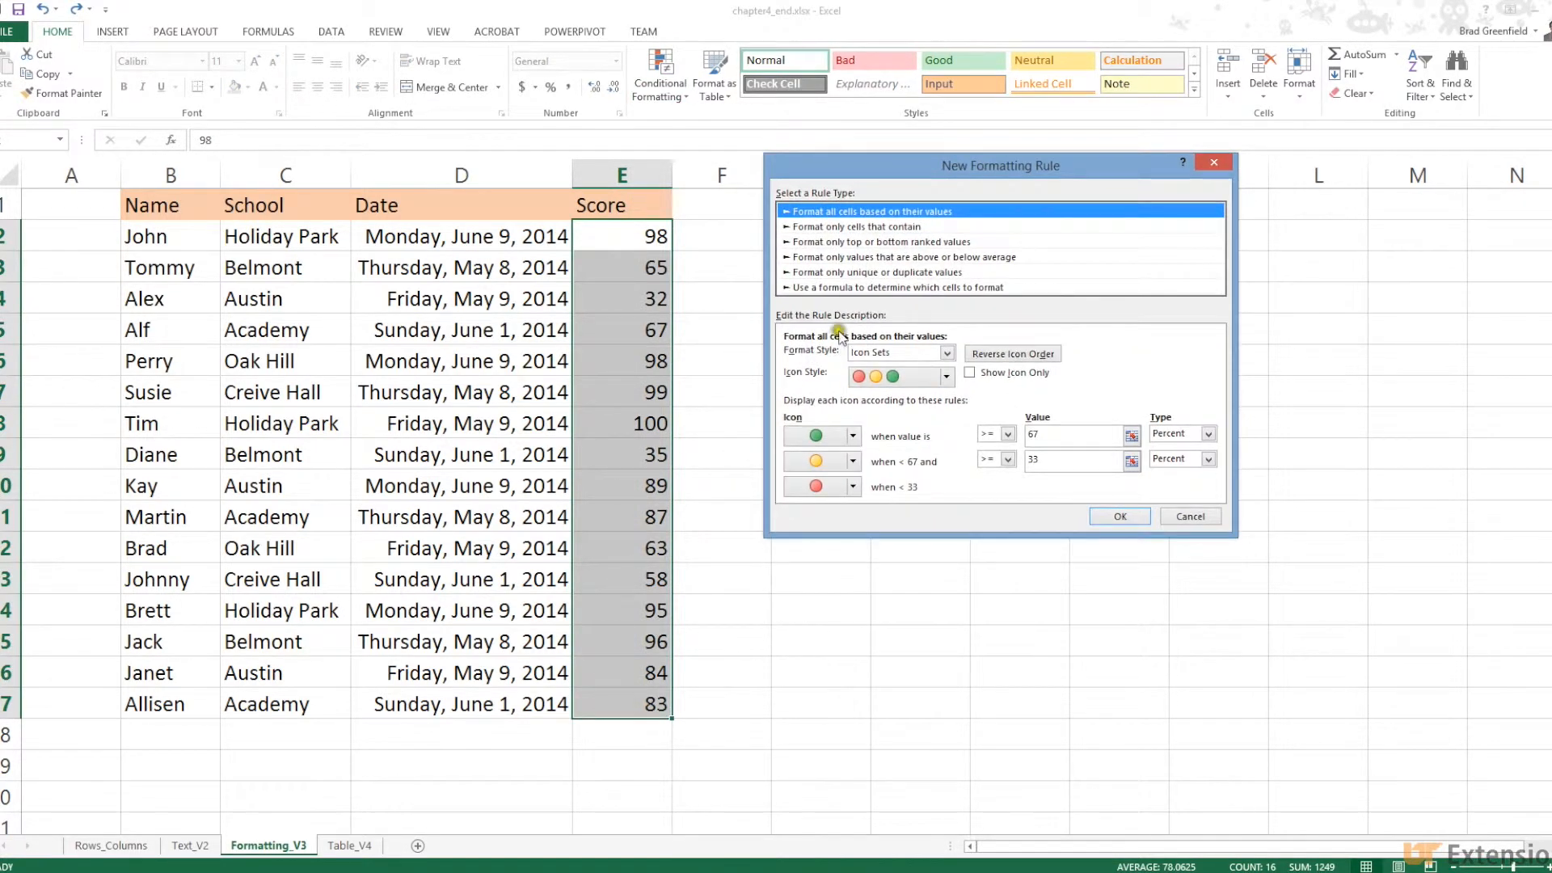
left_click(987, 373)
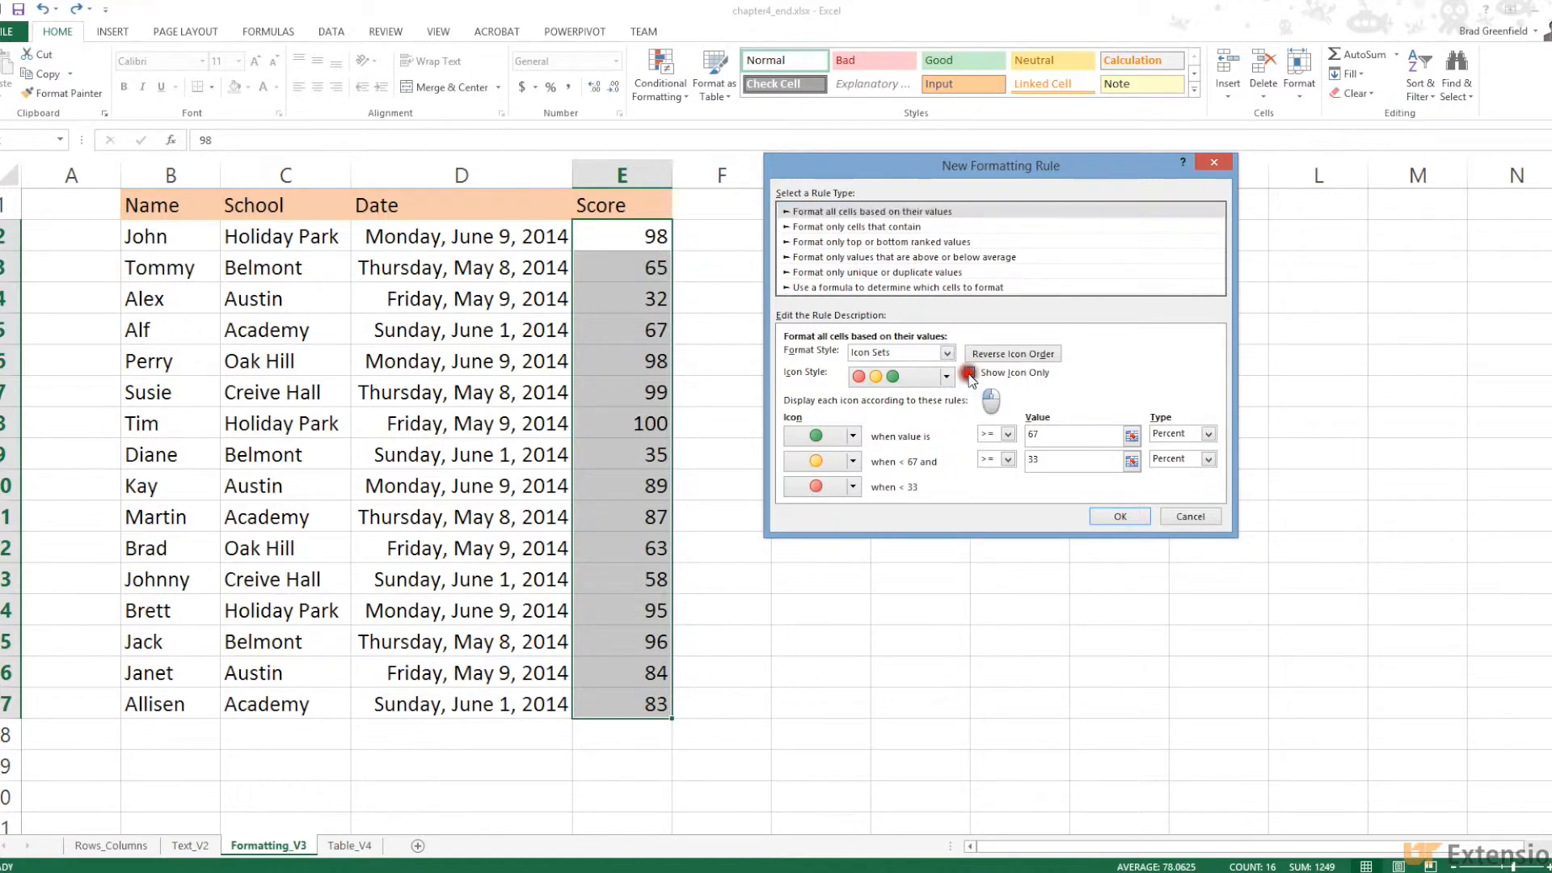
left_click(946, 376)
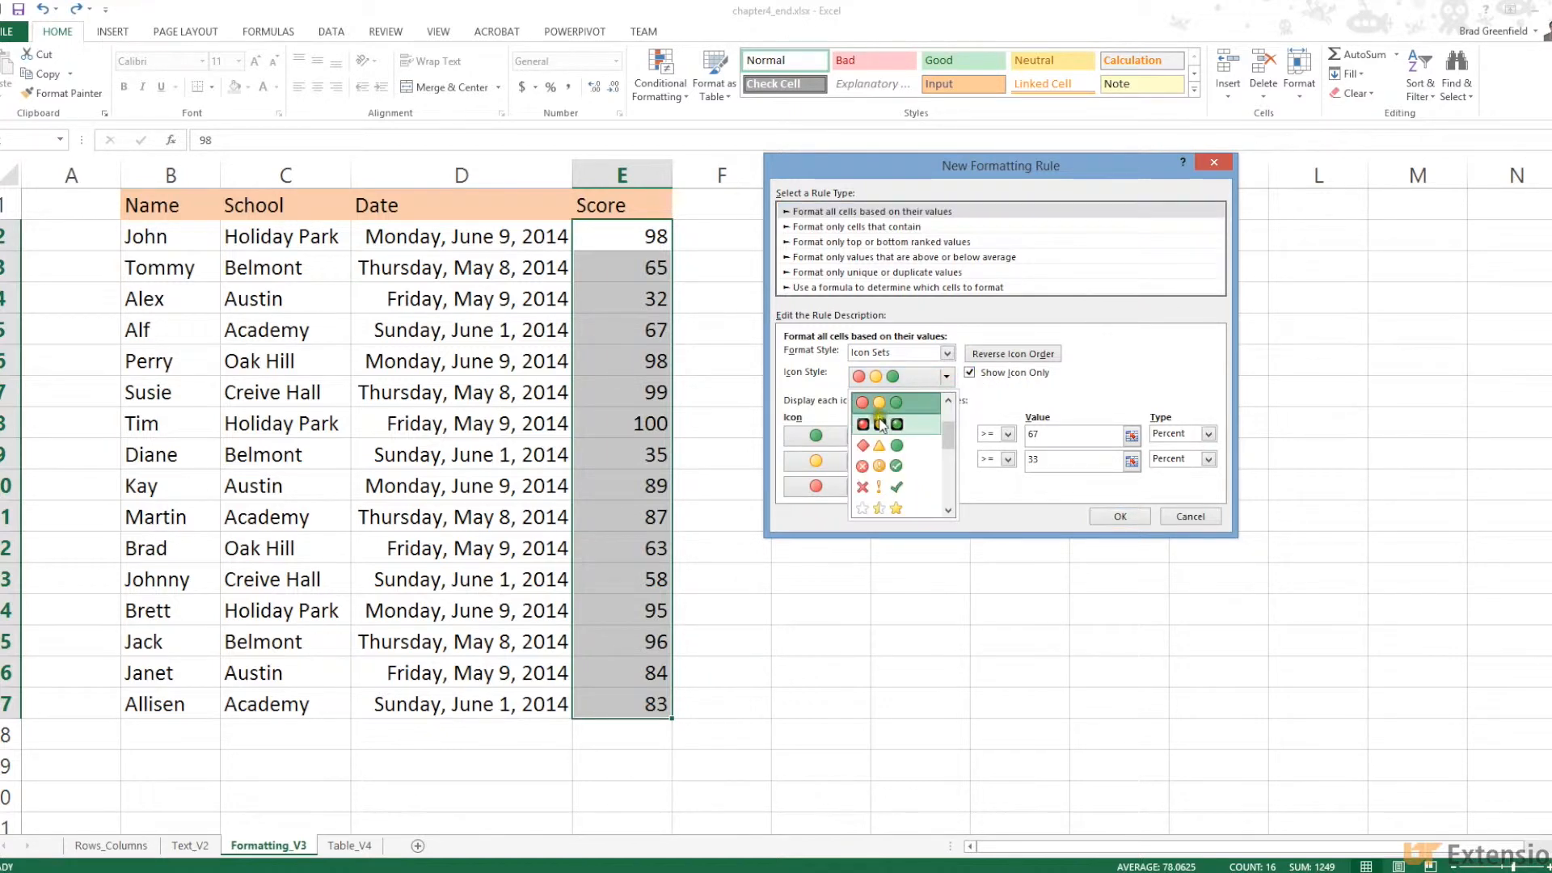
left_click_drag(948, 436, 948, 485)
left_click(915, 483)
left_click(992, 369)
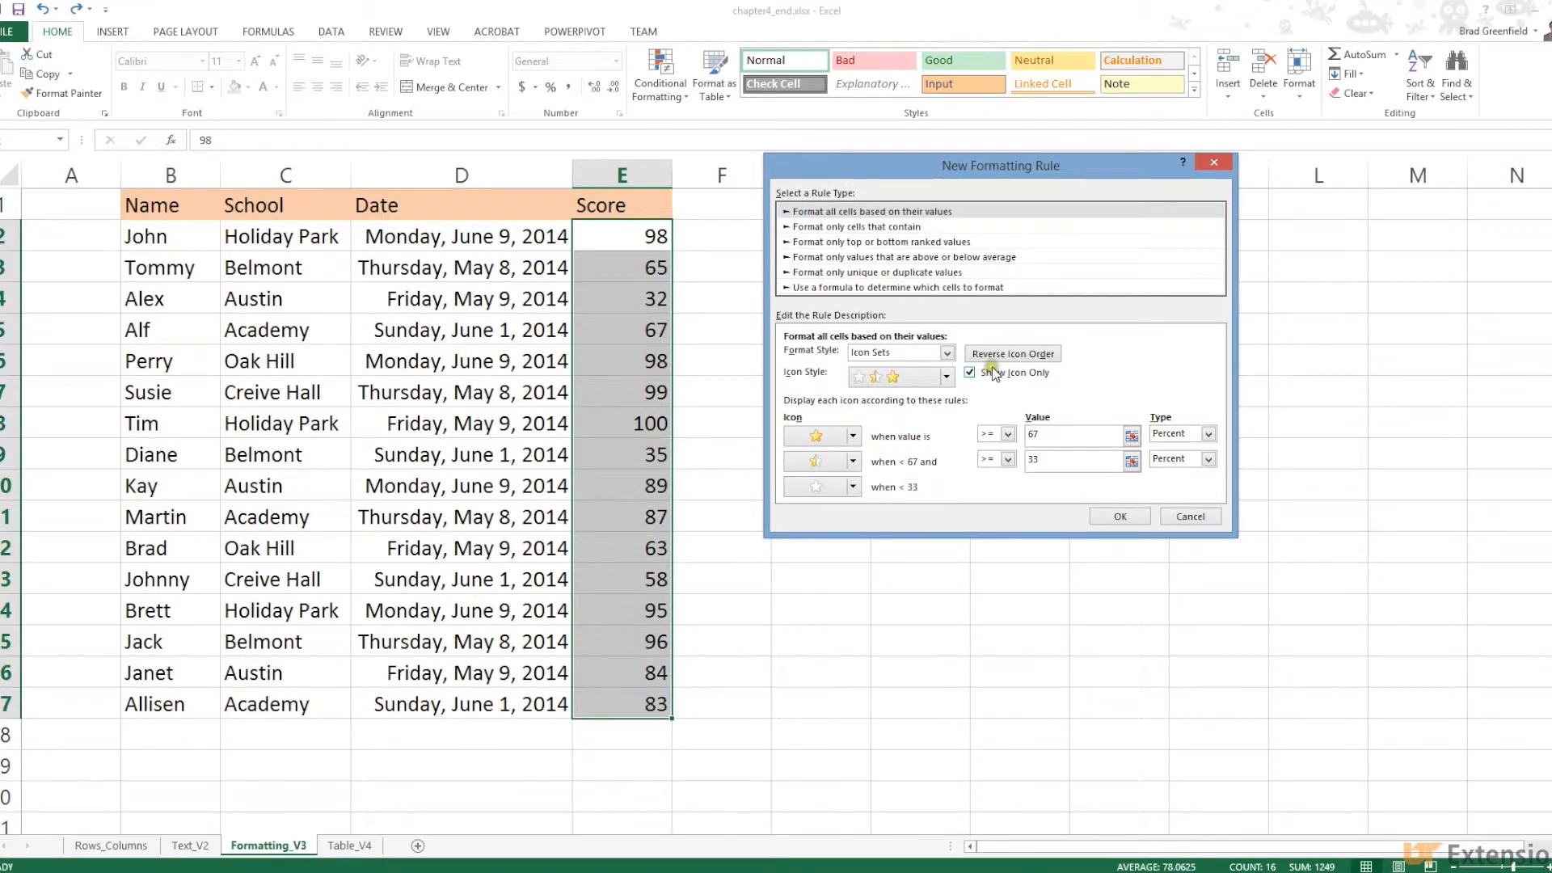
Set the star thresholds to 70 and 40 percent and confirm the rule
left_click(853, 436)
left_click(856, 435)
left_click(1208, 434)
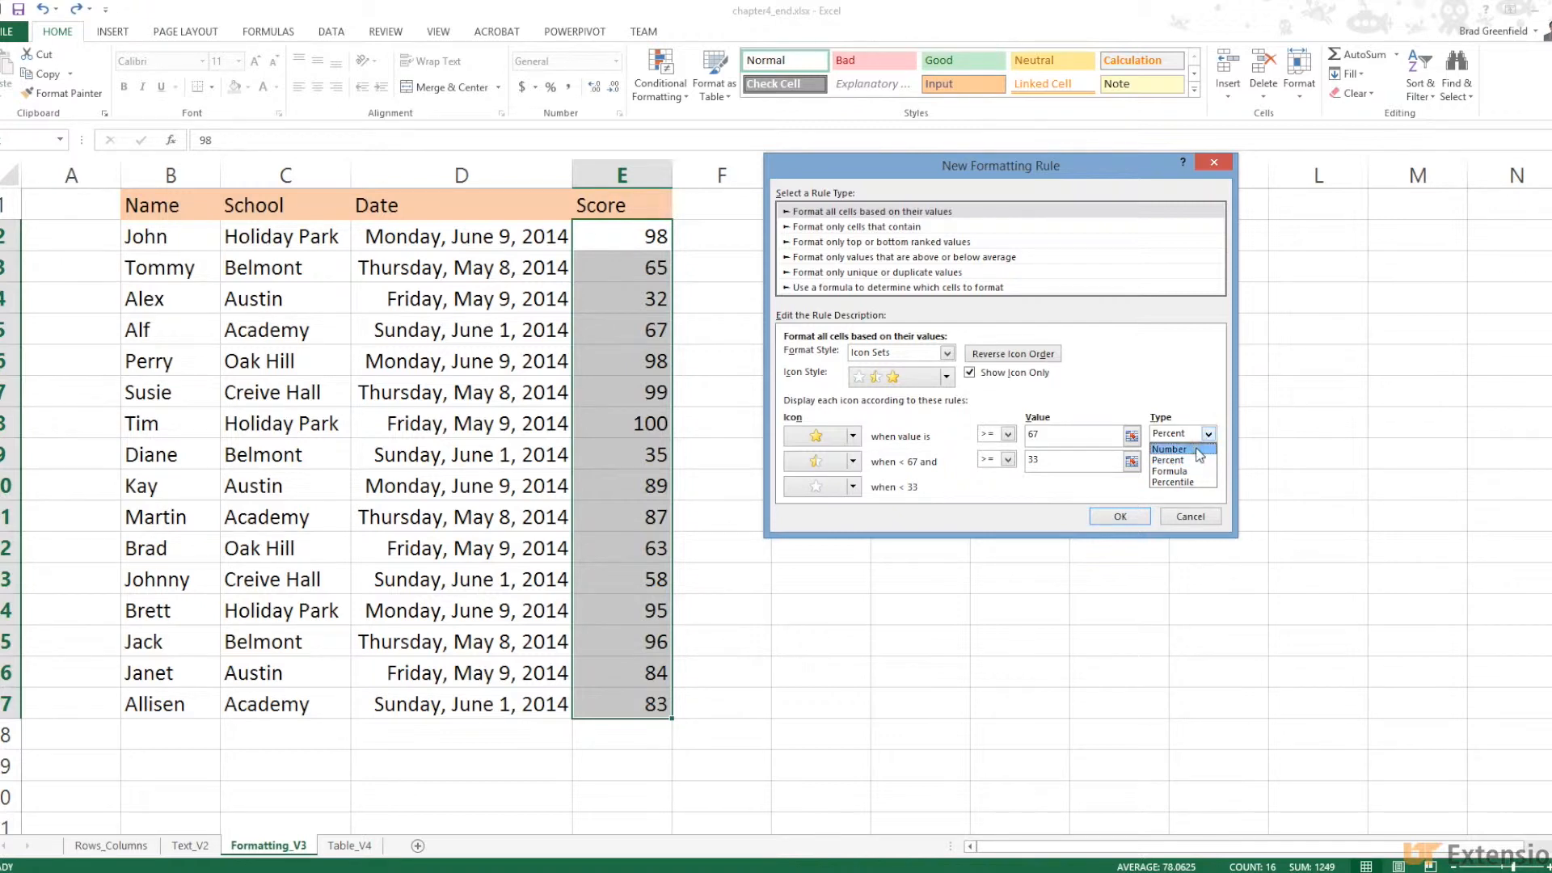
left_click(1199, 449)
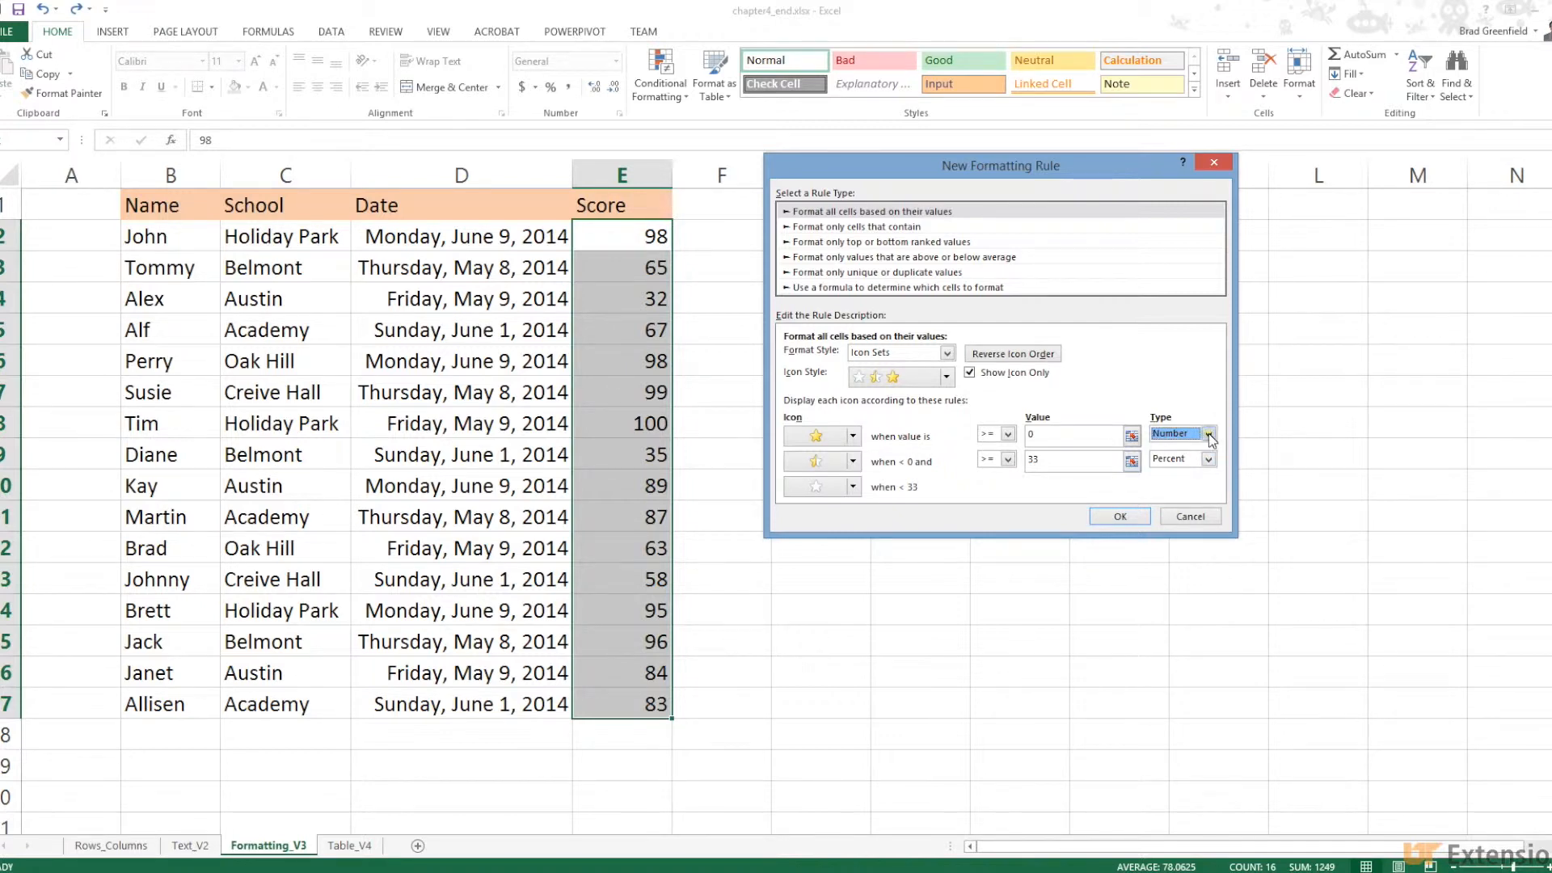
left_click(1209, 433)
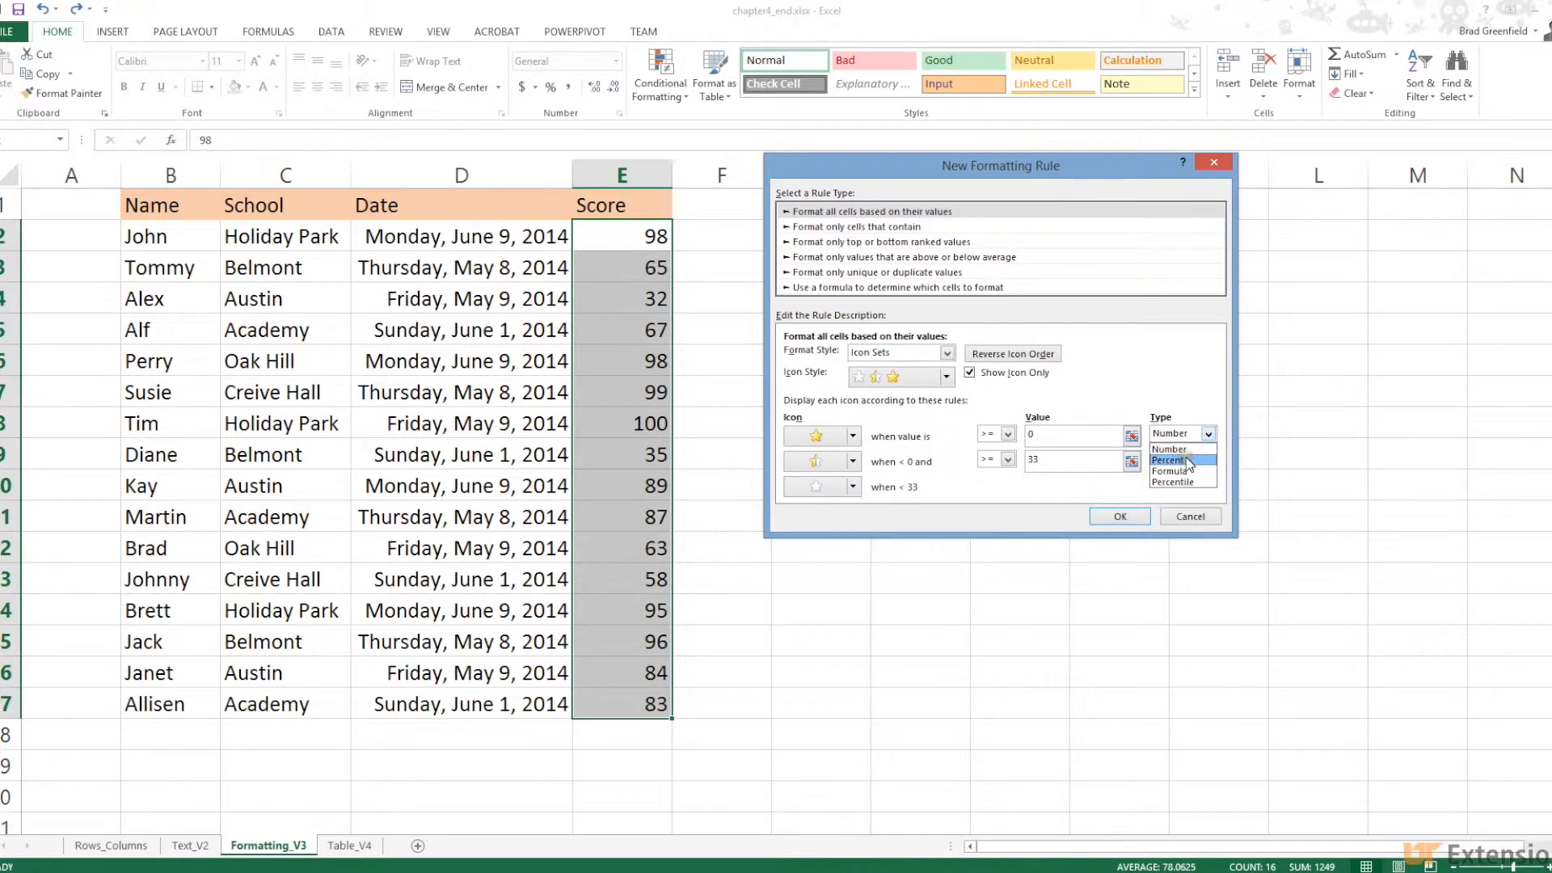
left_click(1185, 457)
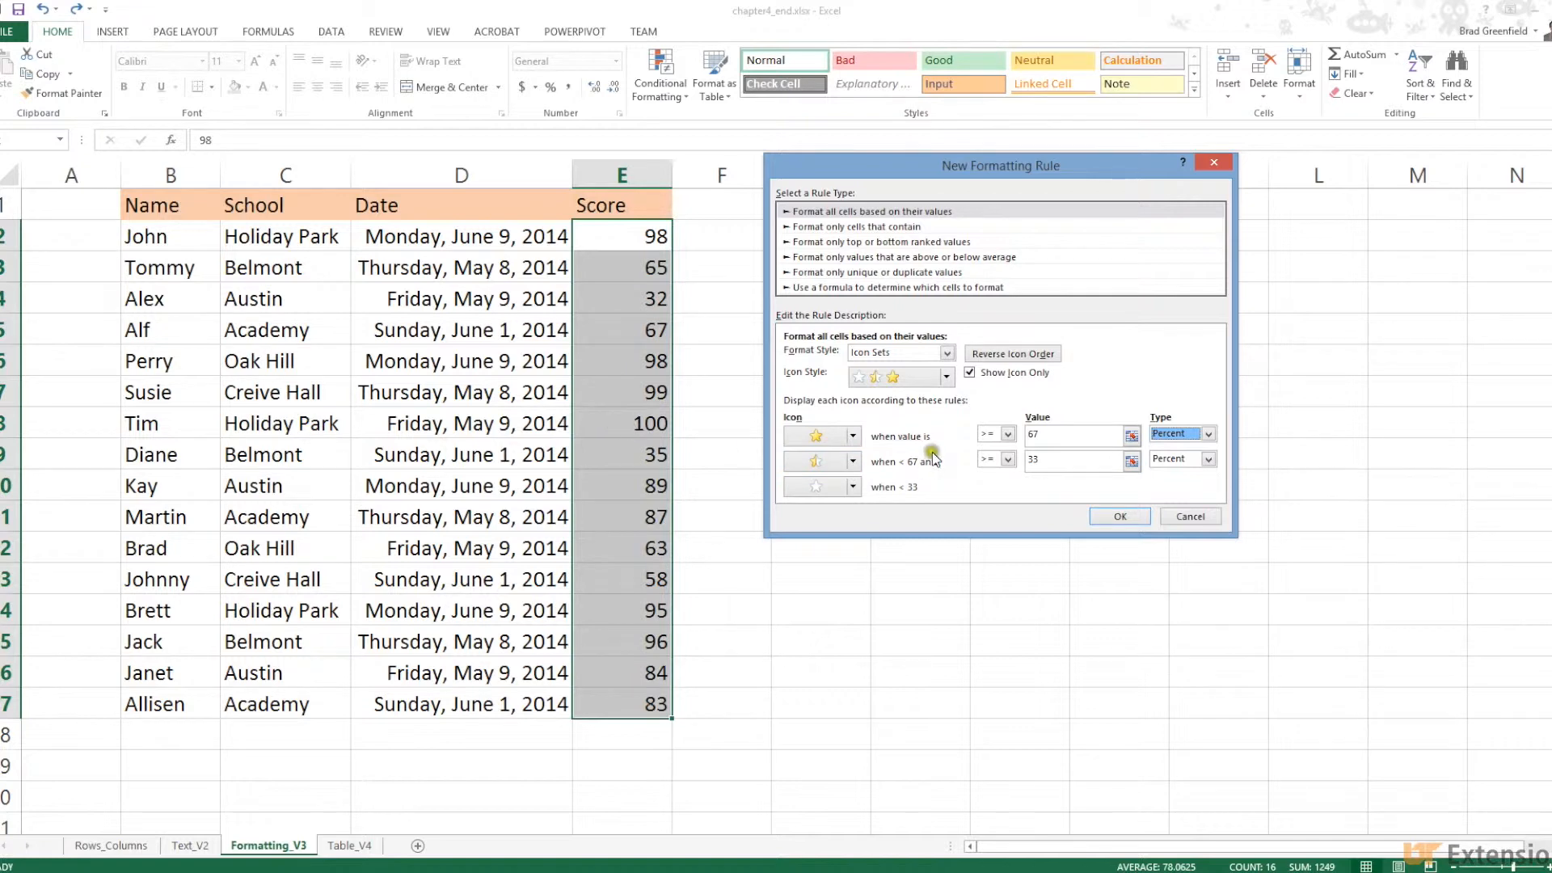
left_click(1054, 435)
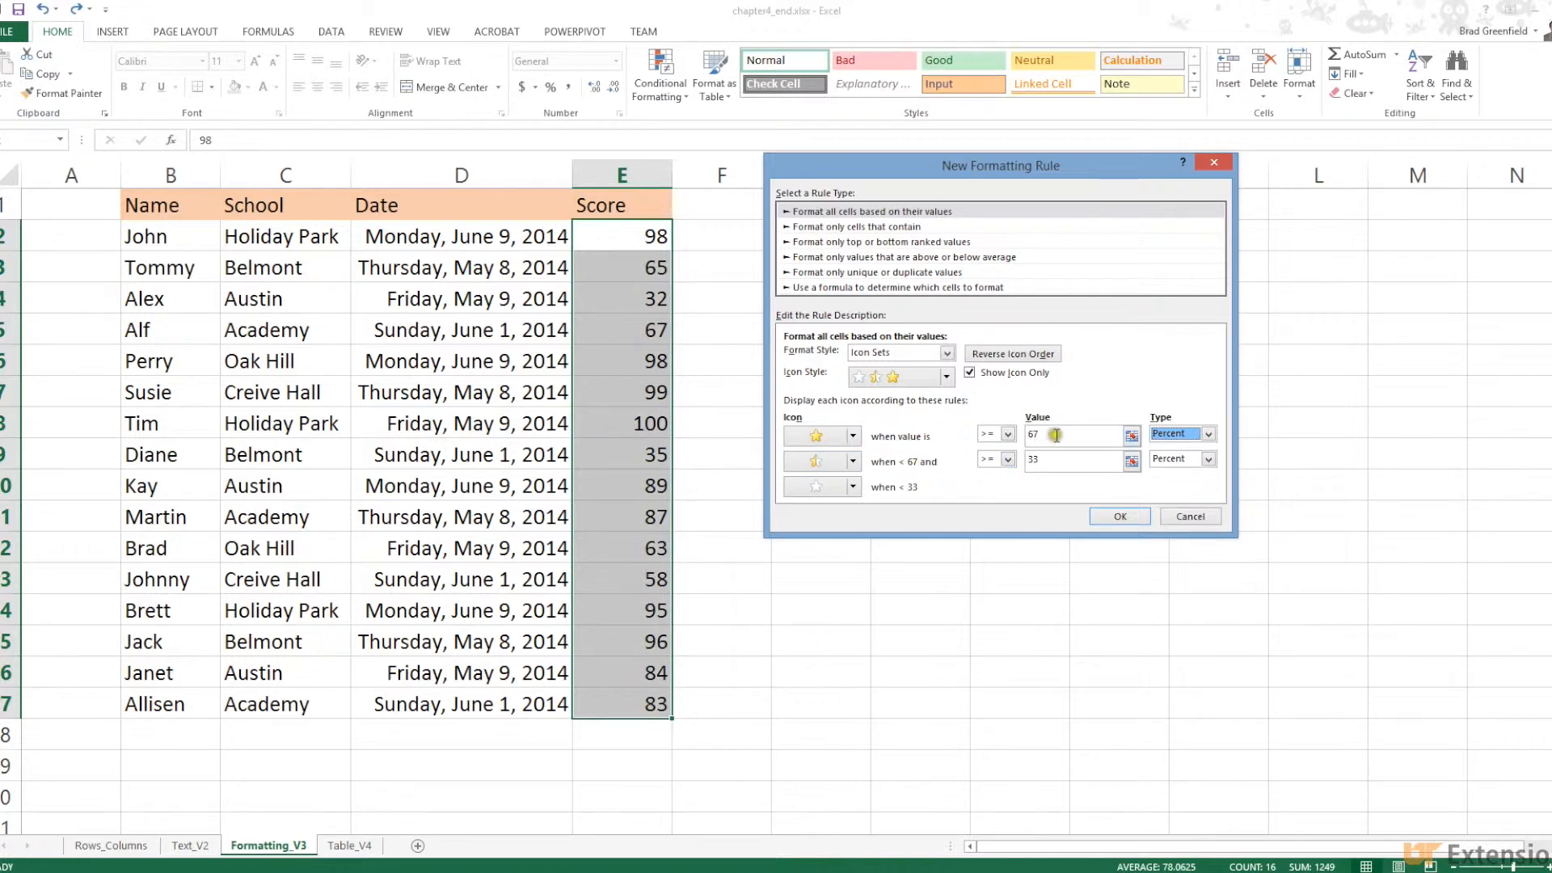
left_click(1033, 433)
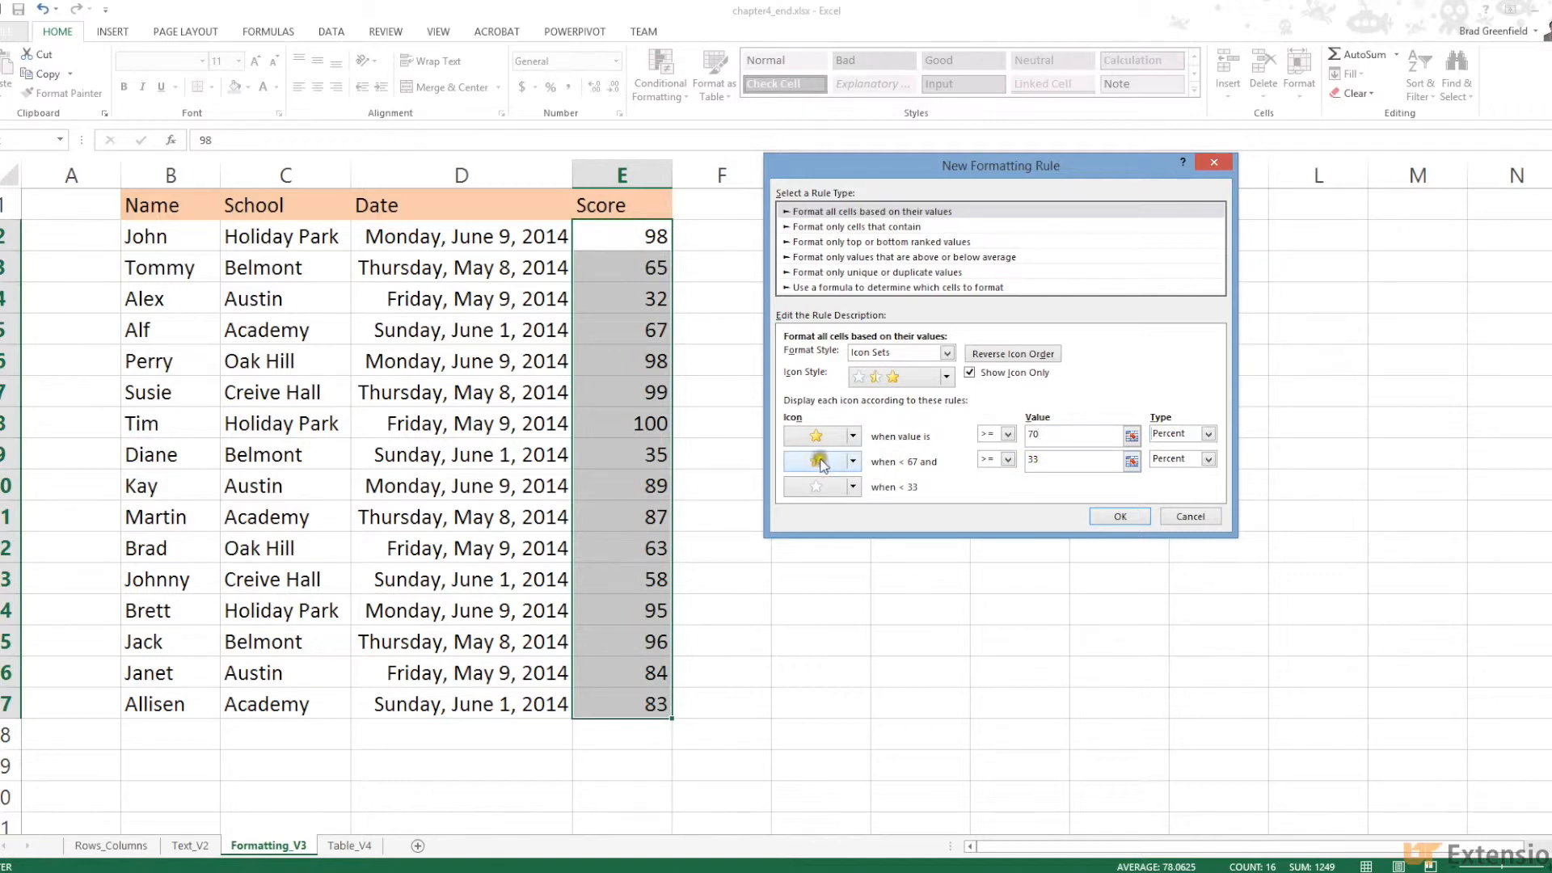
left_click(1039, 459)
left_click(1099, 516)
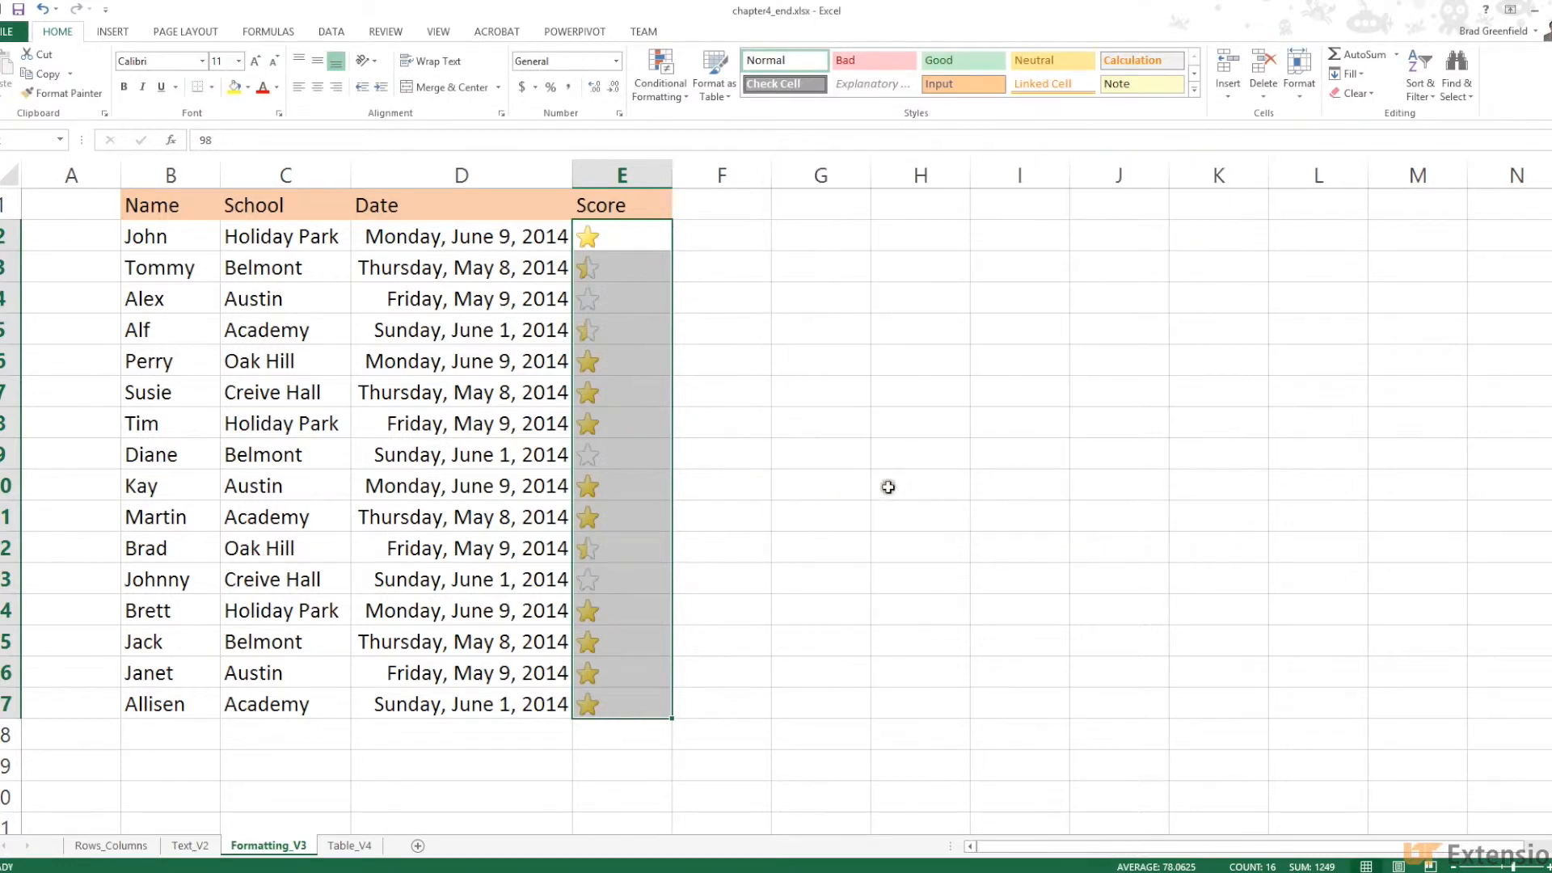
Deselect the scores and check the values behind the stars in E2 to E4, including 32
left_click(845, 488)
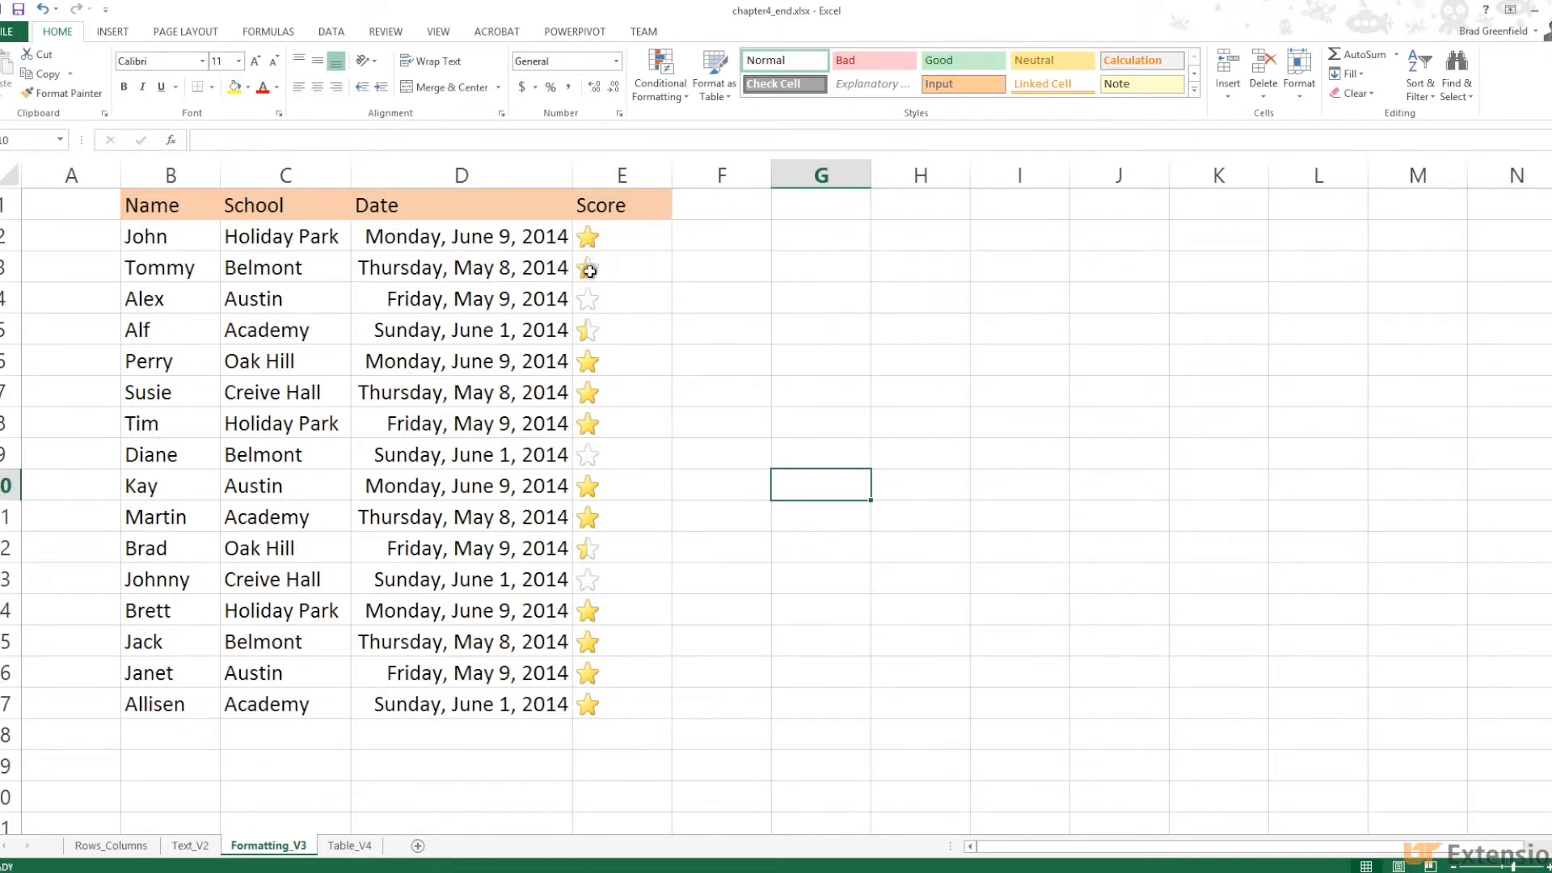
left_click(614, 236)
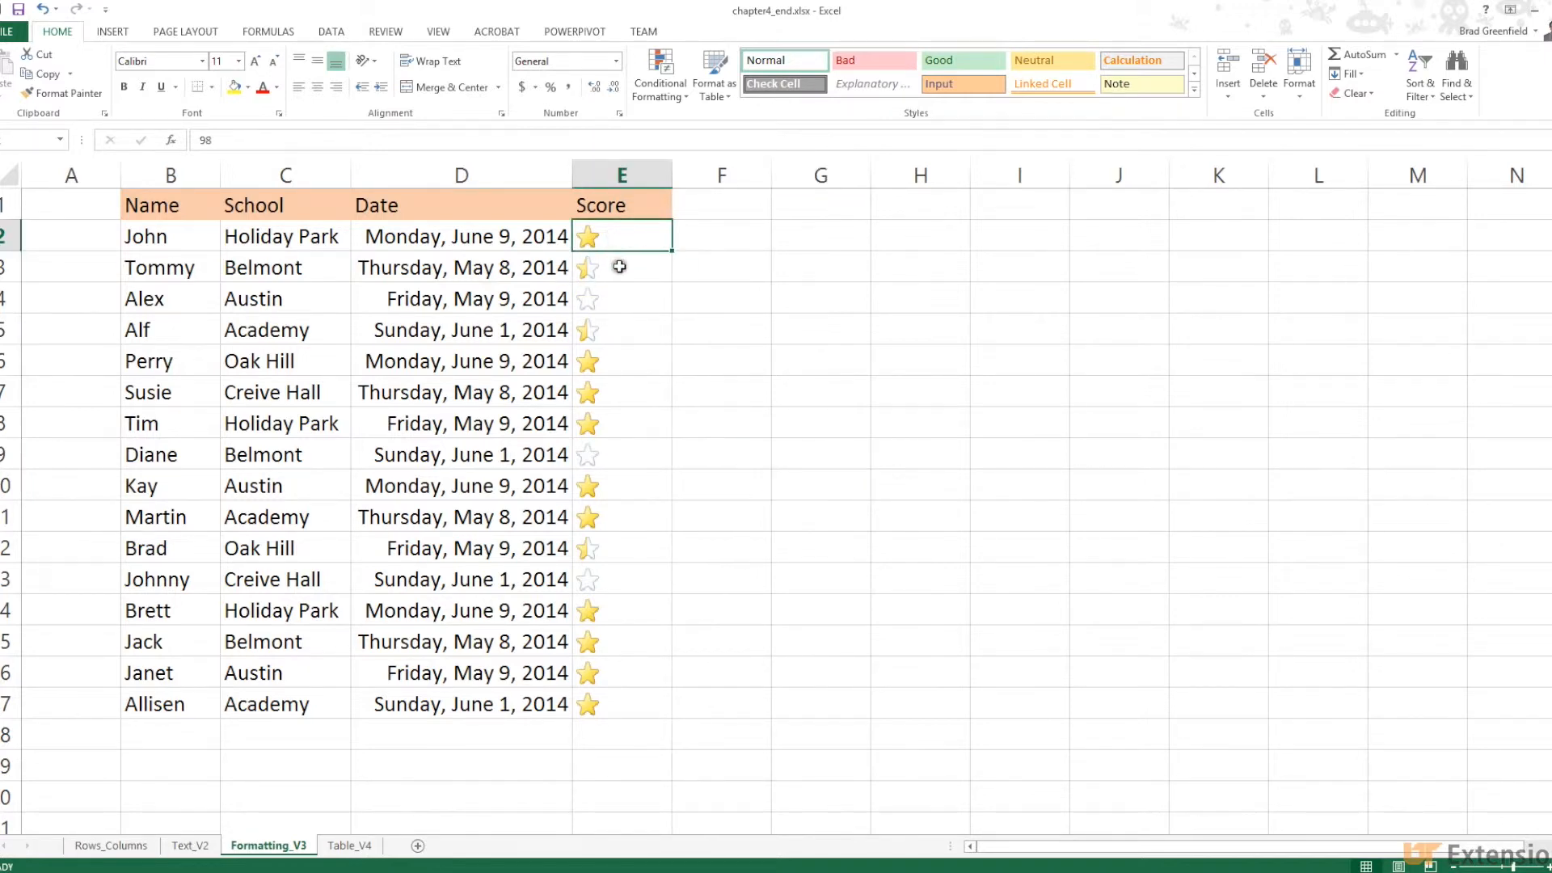
left_click(617, 265)
left_click(619, 292)
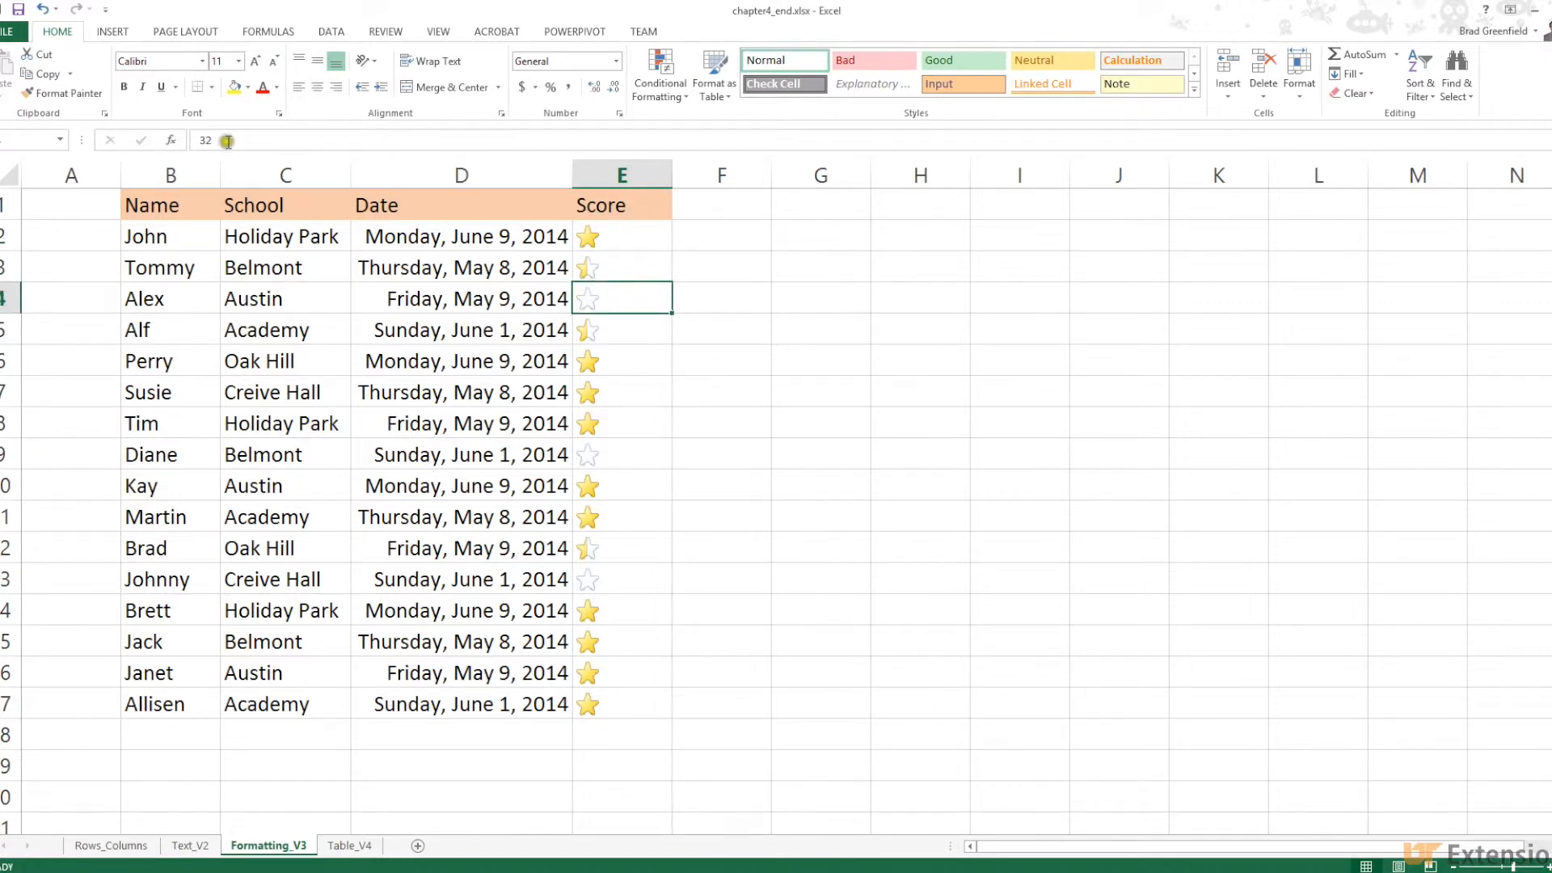
double_click(204, 140)
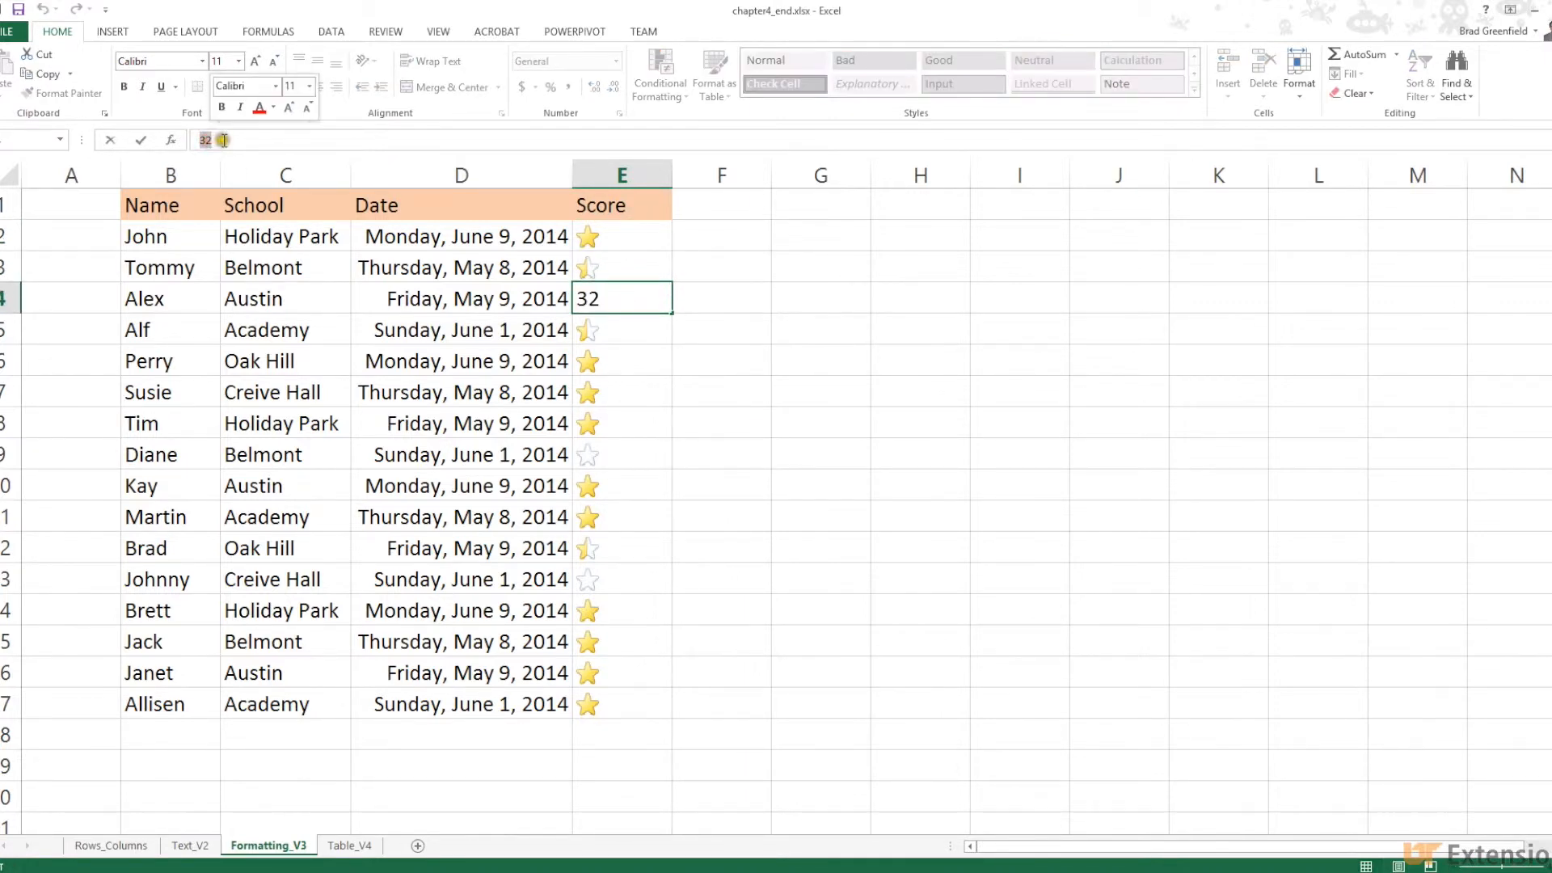
Check Score cells E5 to E14, including 100, 63 and 95, then start editing cell F3
left_click(612, 336)
left_click(618, 365)
left_click(625, 395)
left_click(628, 432)
left_click(622, 455)
left_click(622, 487)
left_click(621, 518)
left_click(618, 550)
left_click(621, 576)
left_click(625, 616)
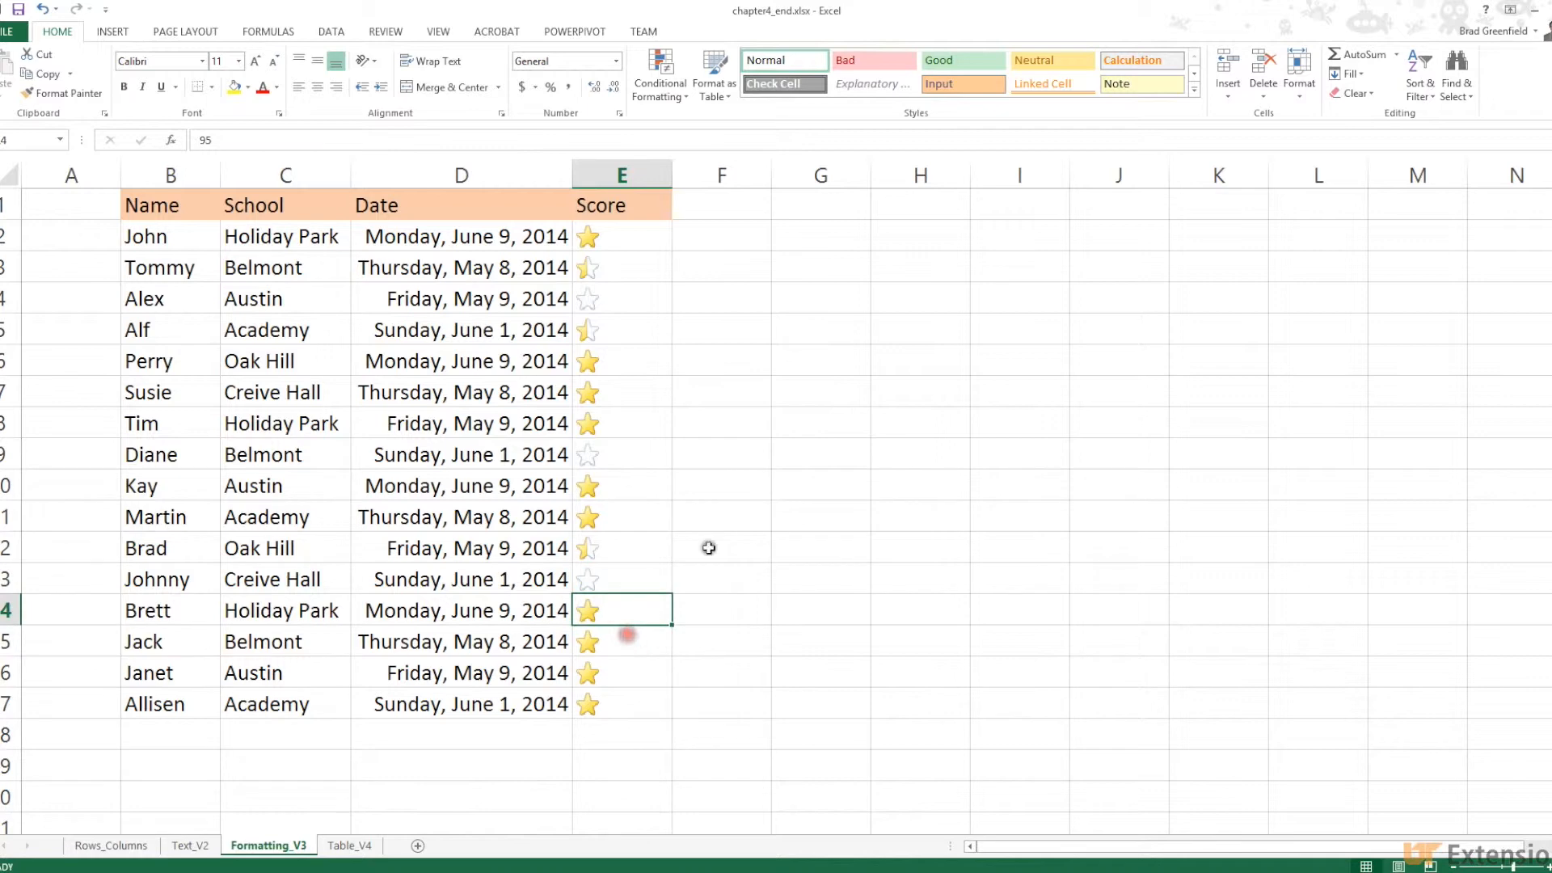
double_click(729, 273)
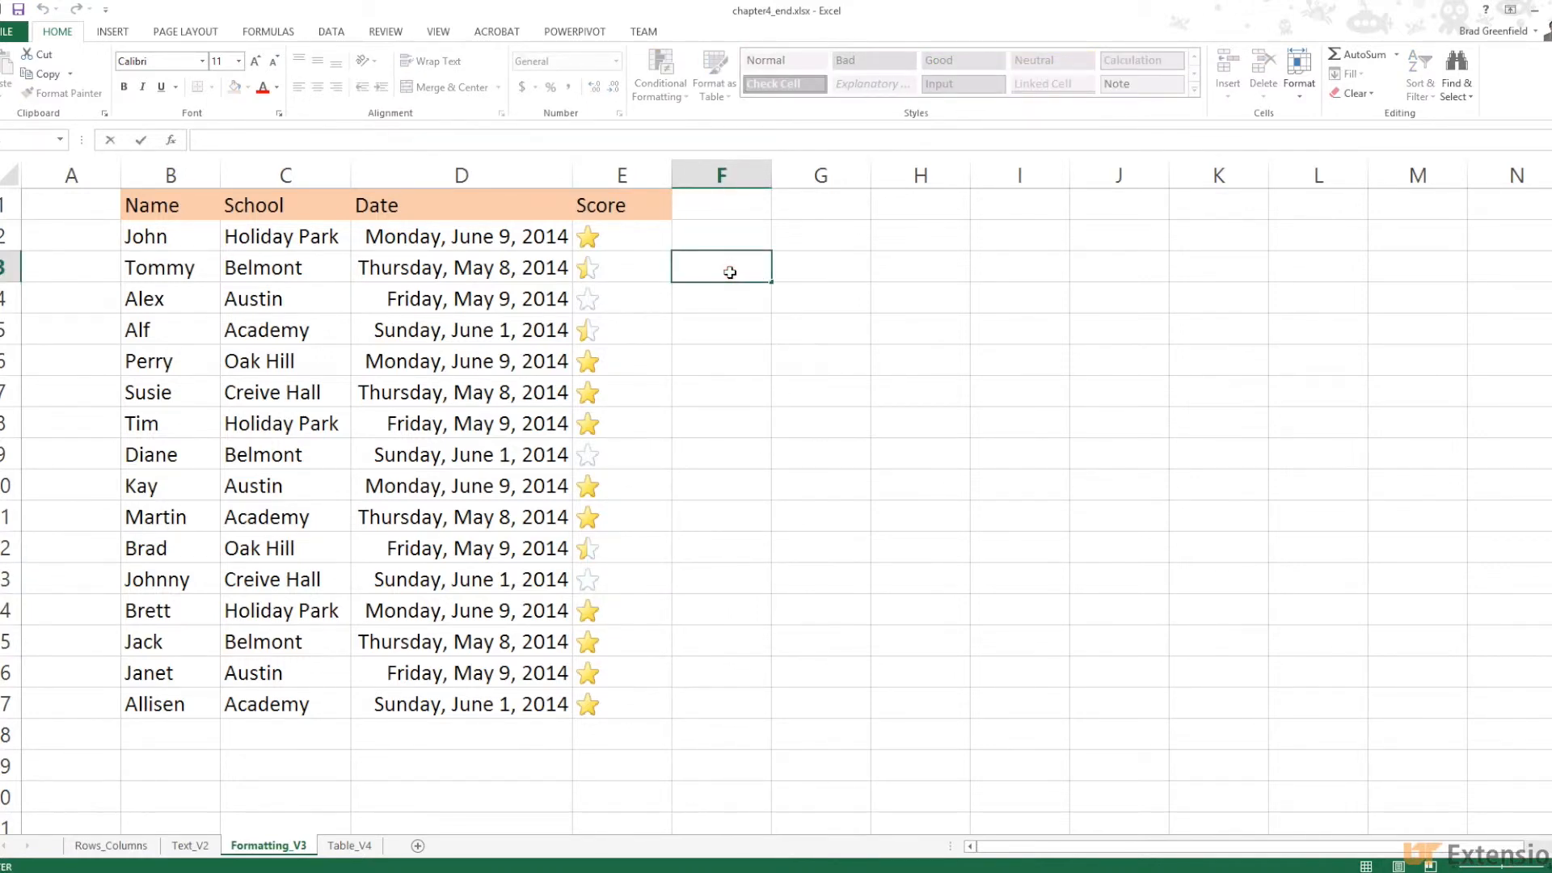
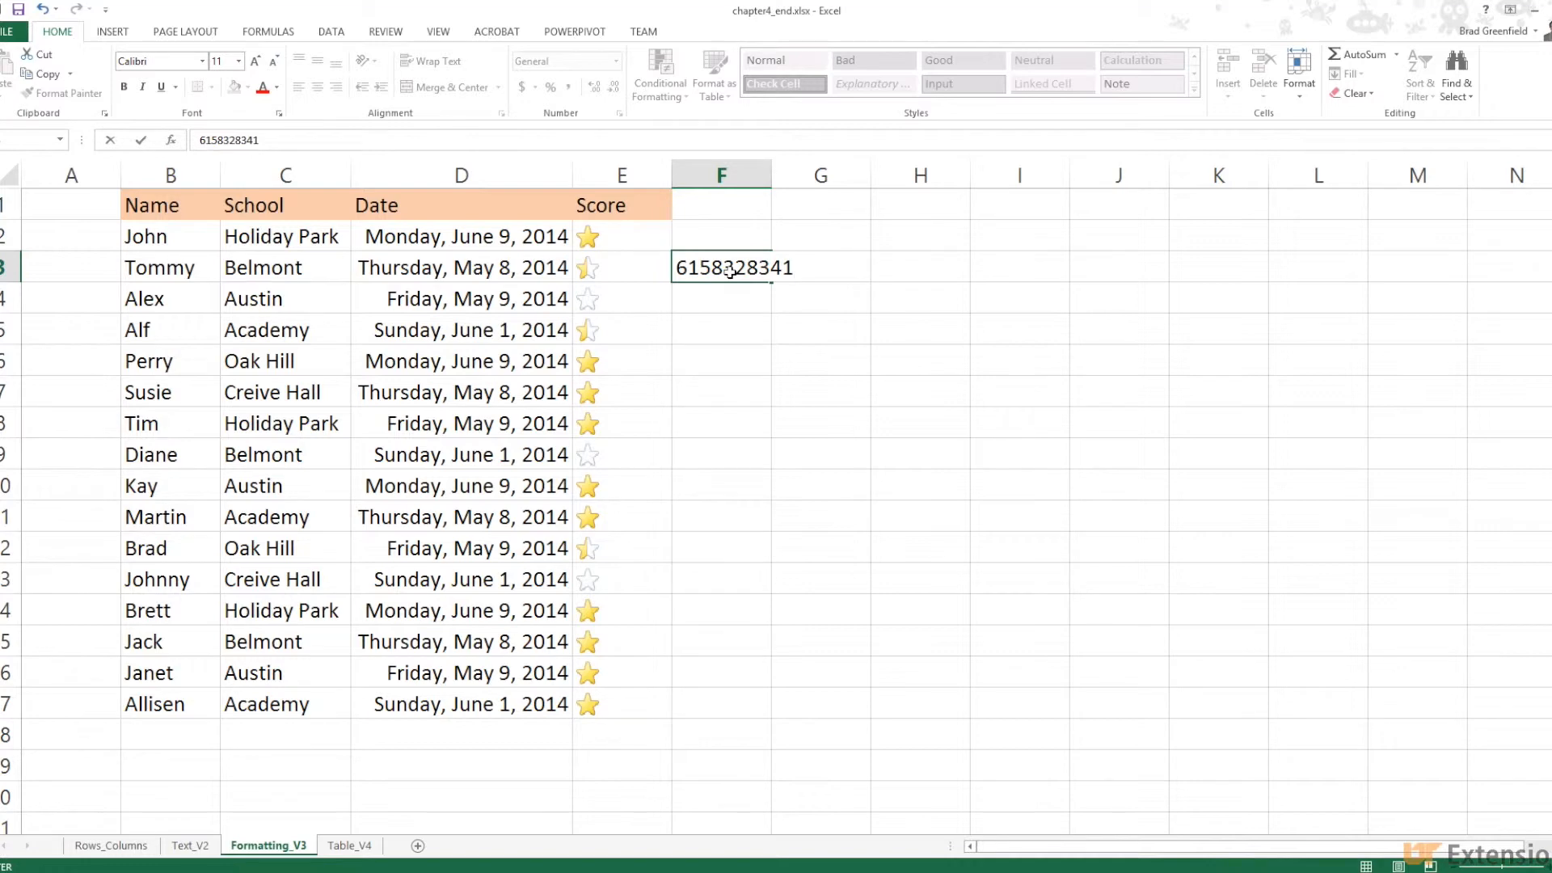
Enter a ten-digit phone number as plain digits in F3, widening column F to fit
left_click(770, 171)
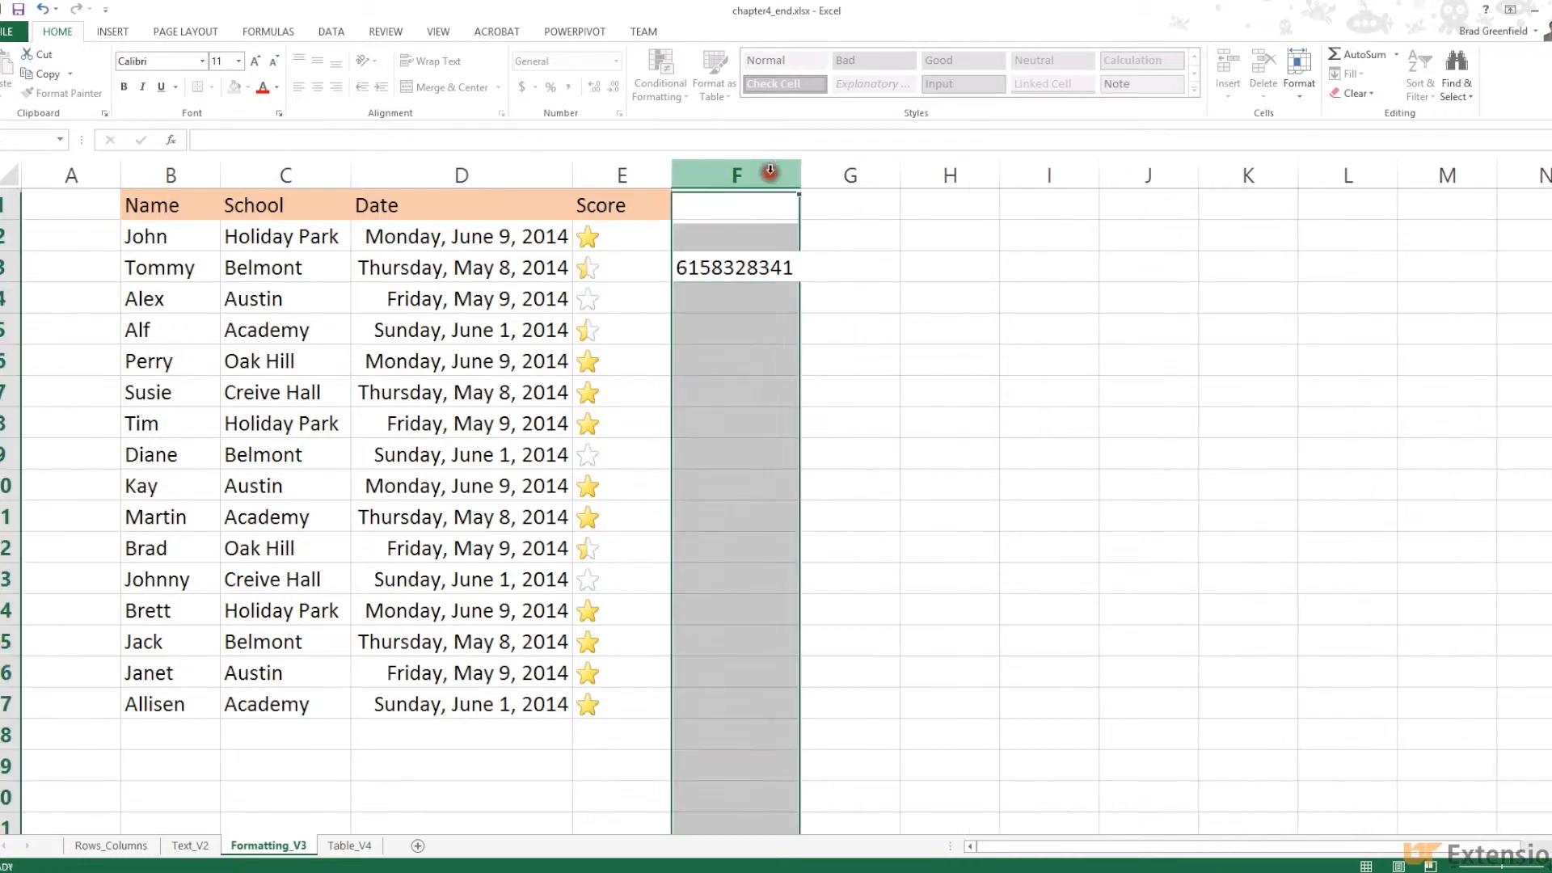
left_click(717, 265)
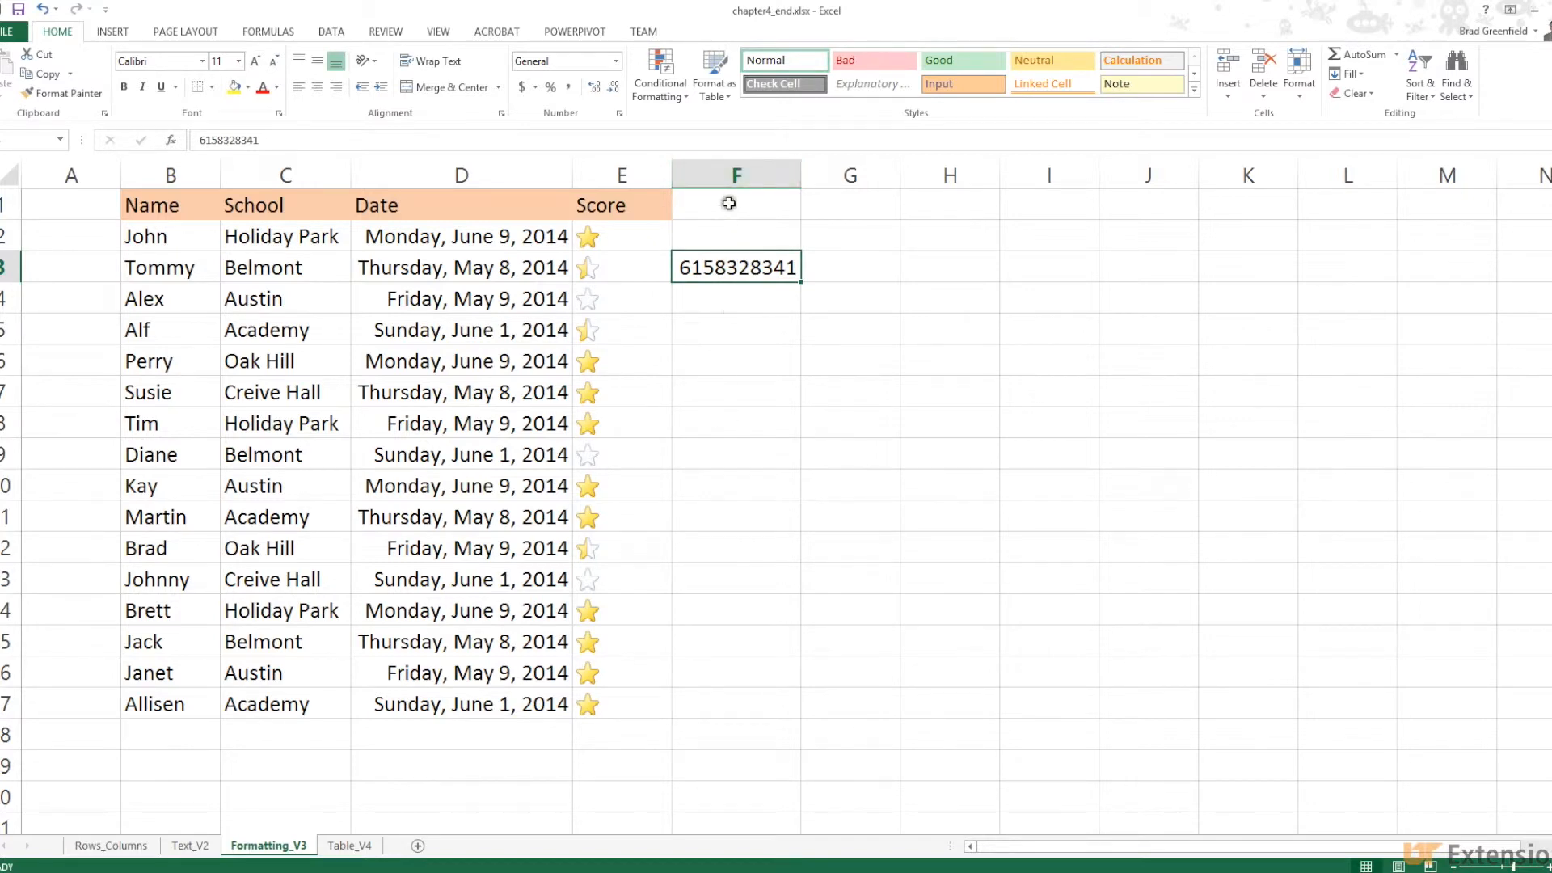
left_click(719, 173)
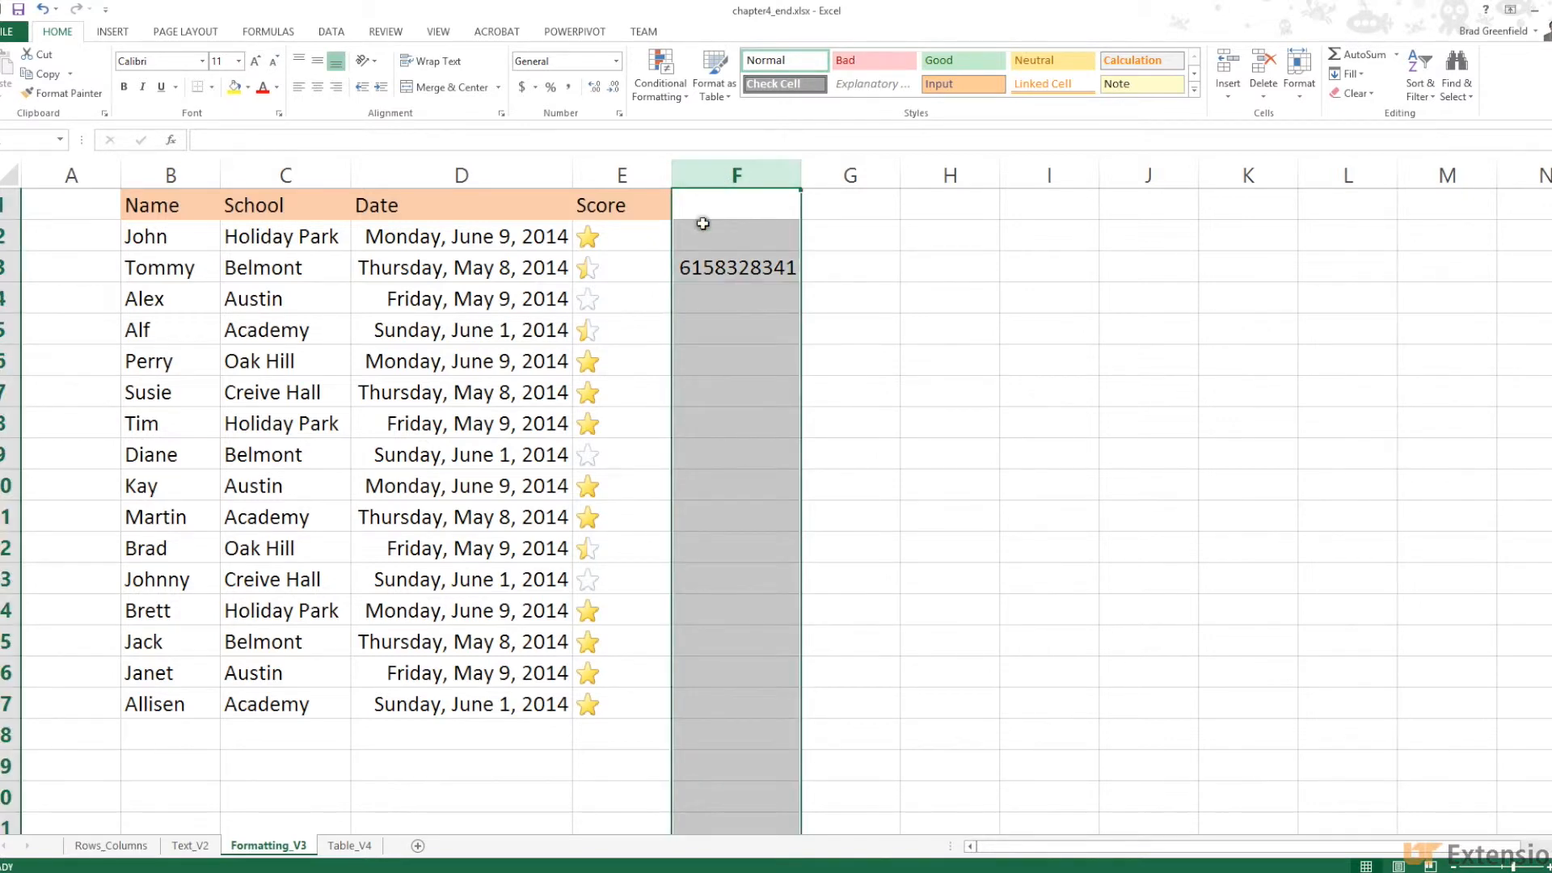
left_click(711, 270)
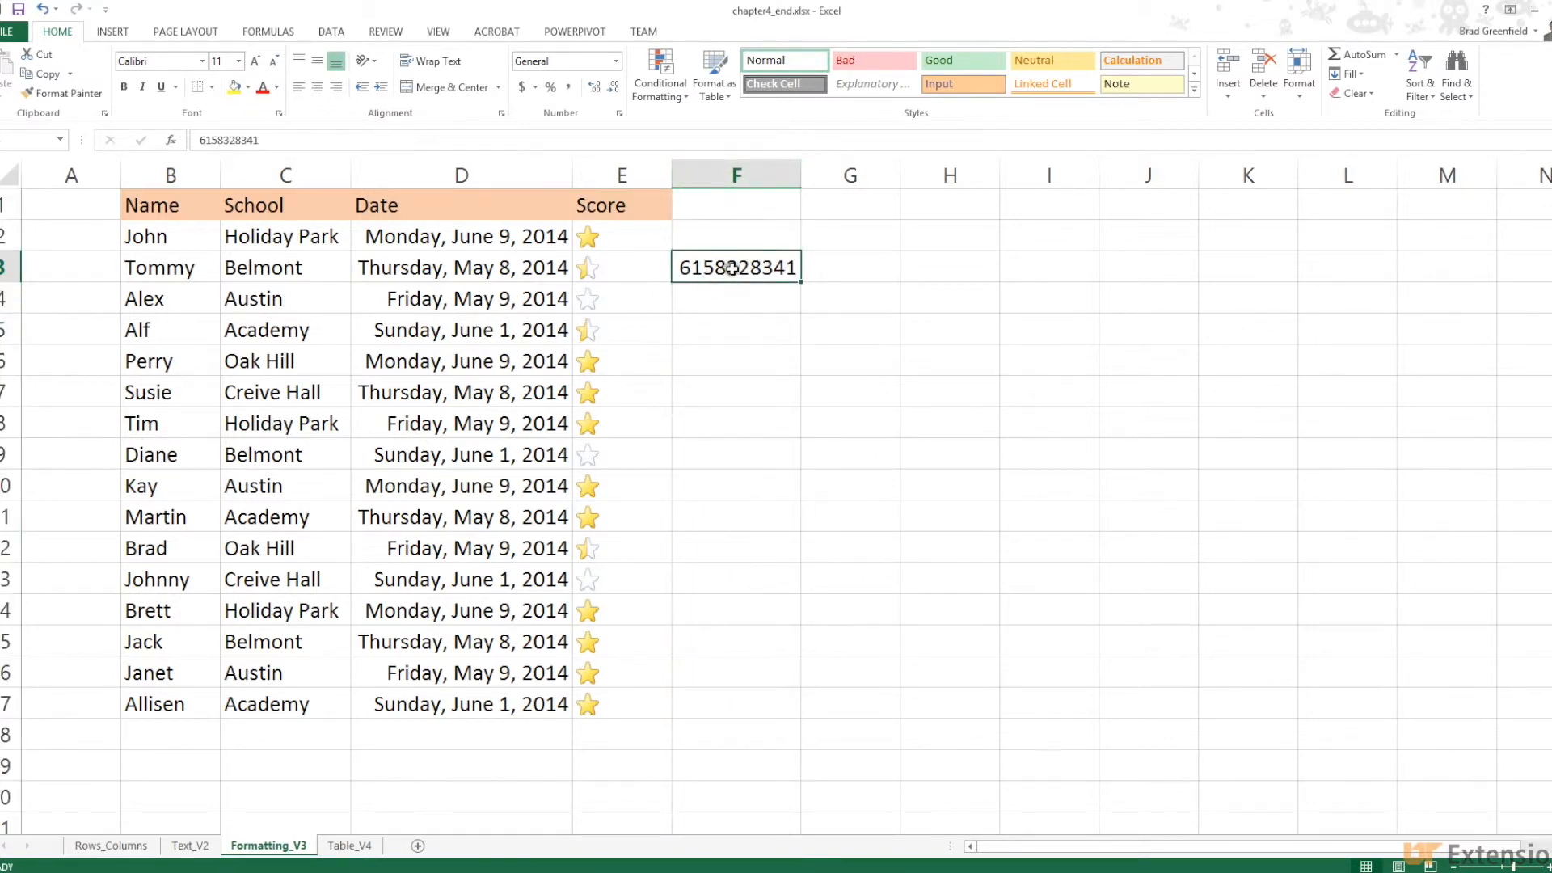
right_click(770, 269)
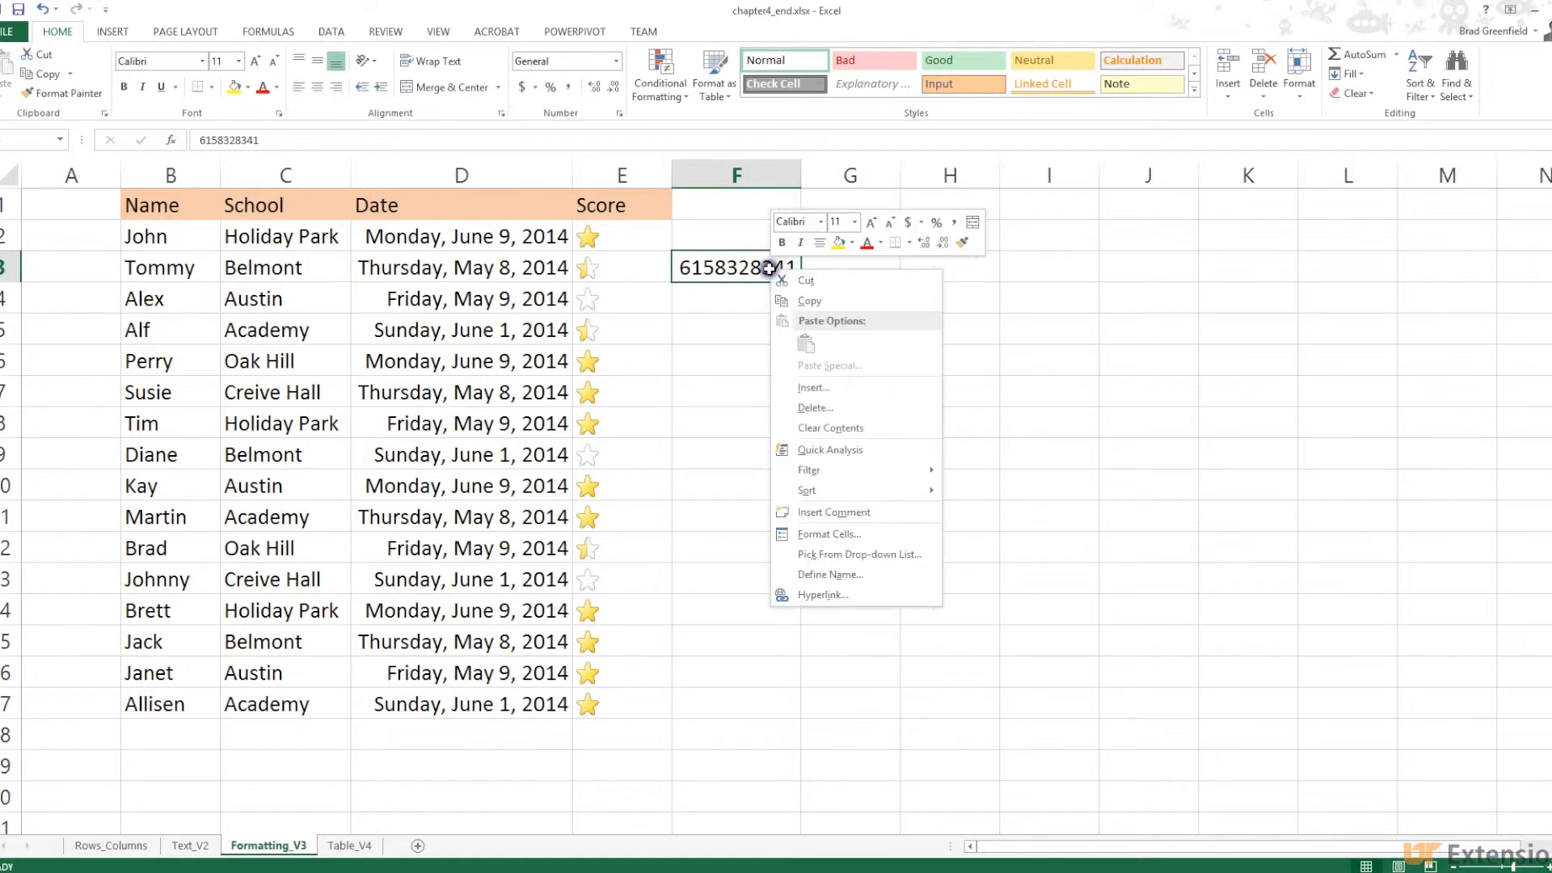
Format F3 with the Special Phone Number format, showing a parenthesised area code and dash
left_click(828, 534)
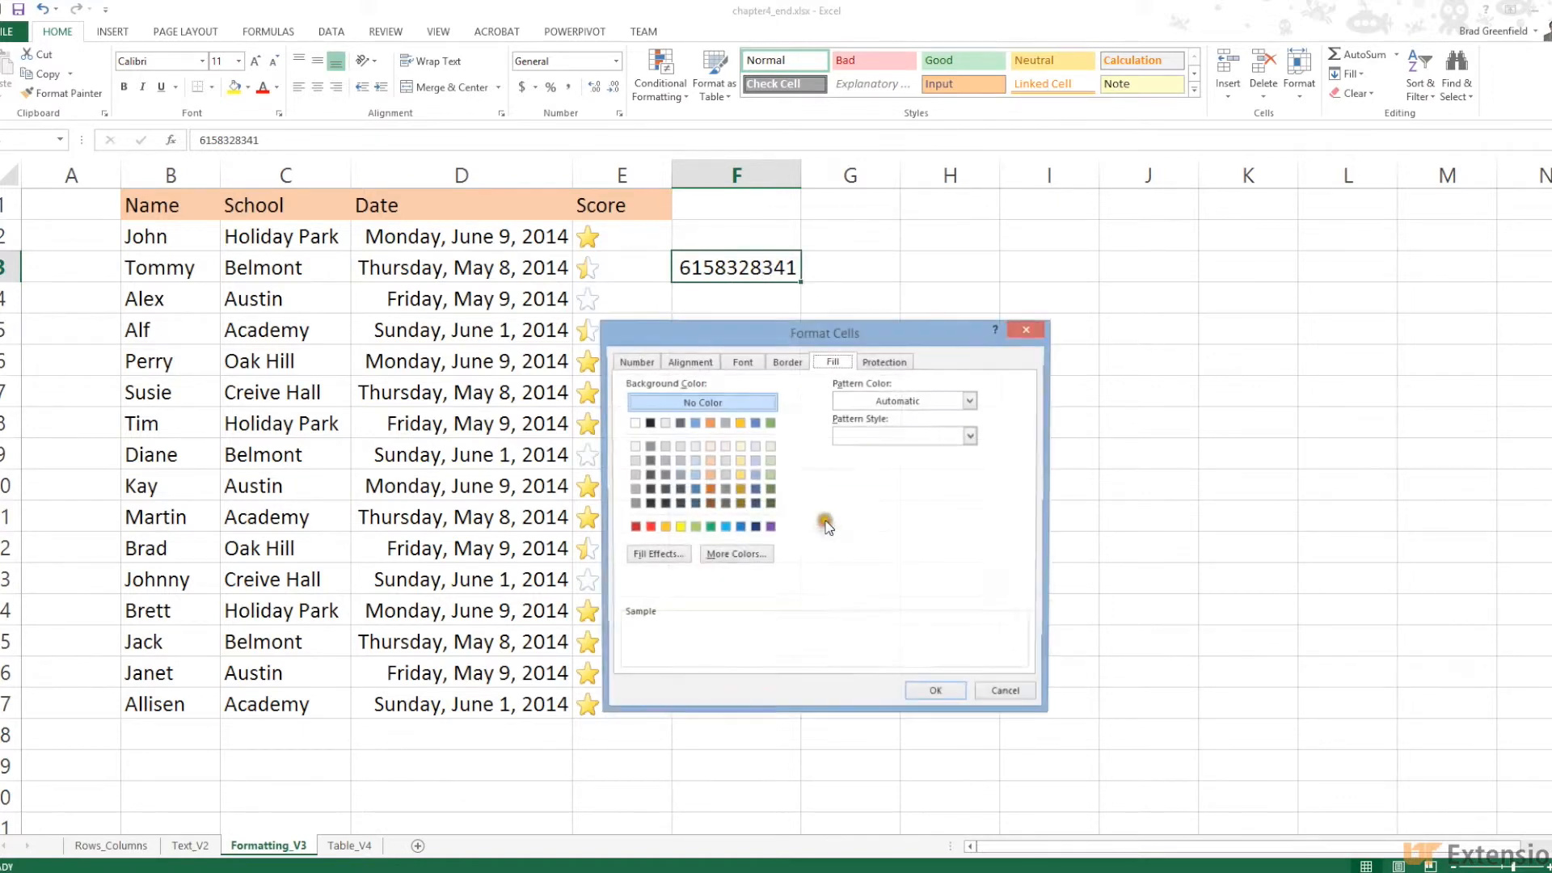
left_click(654, 362)
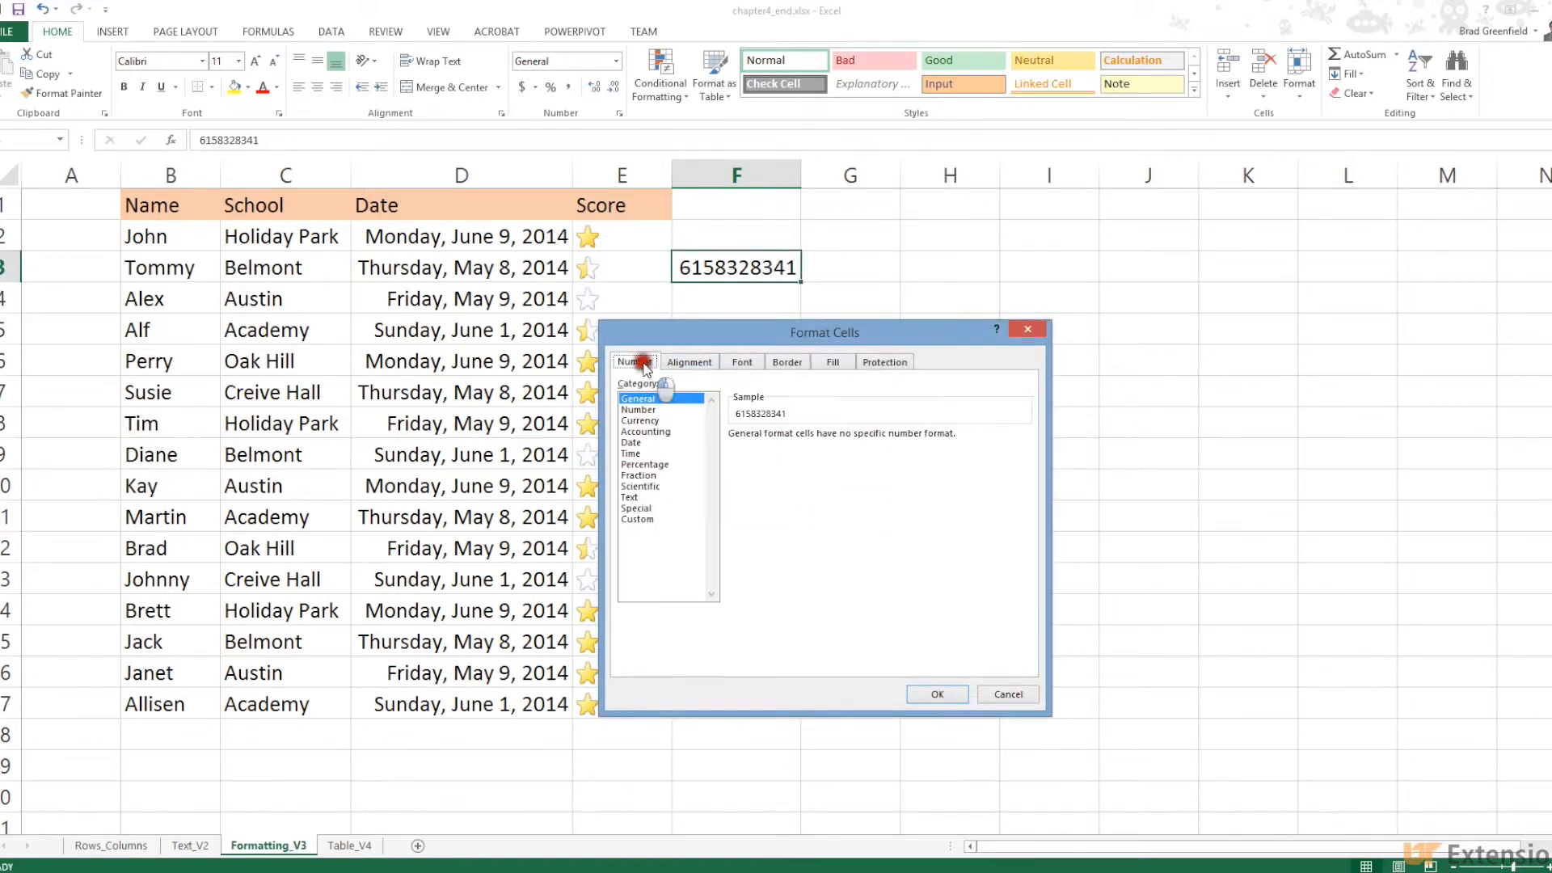
left_click(627, 411)
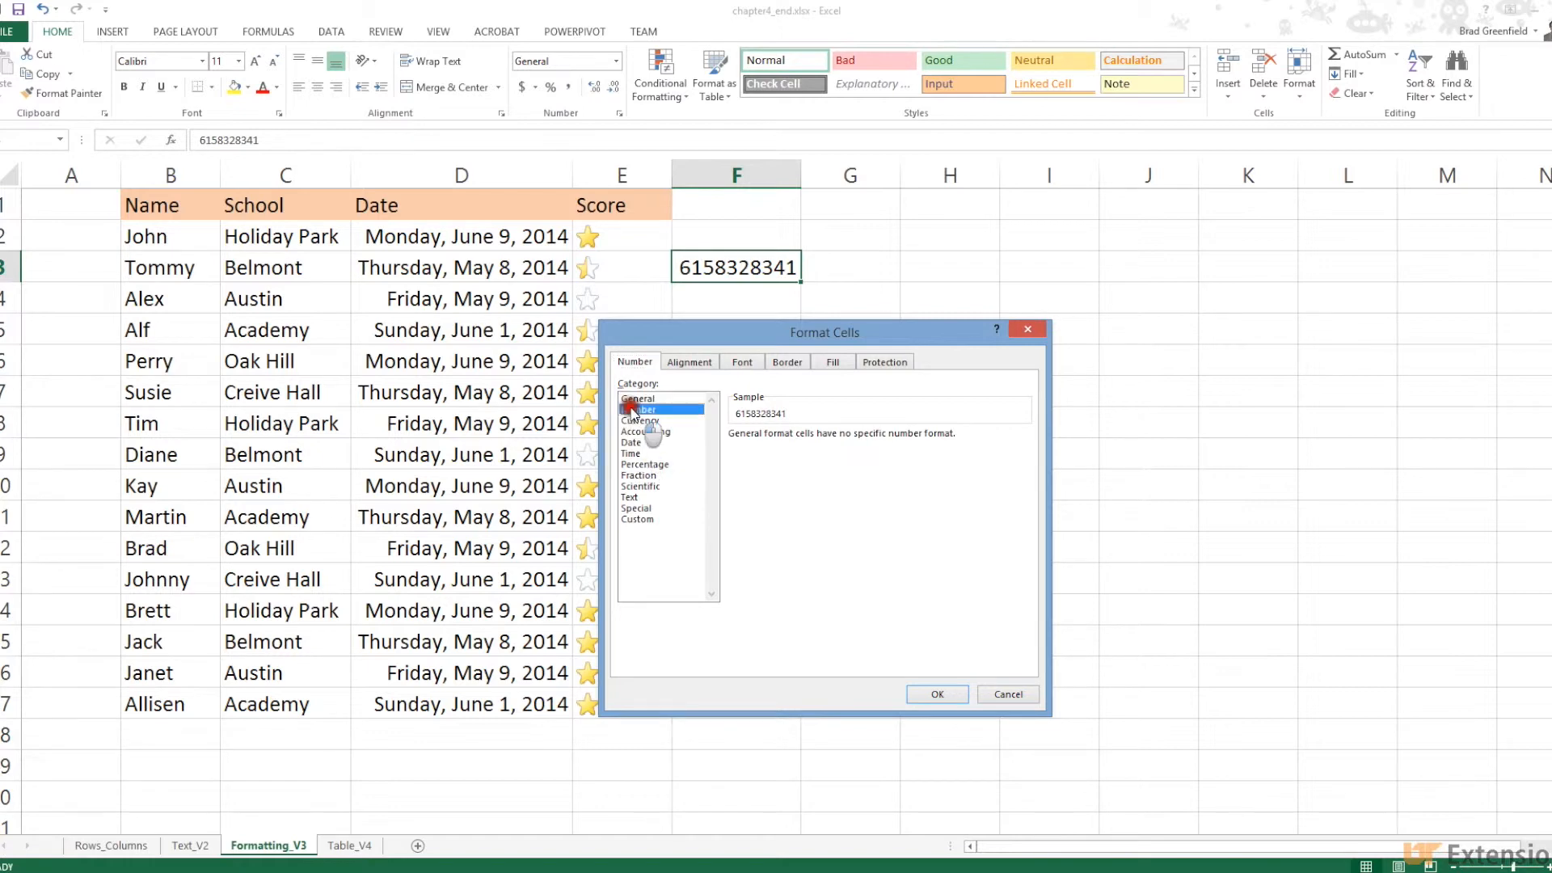
left_click(638, 508)
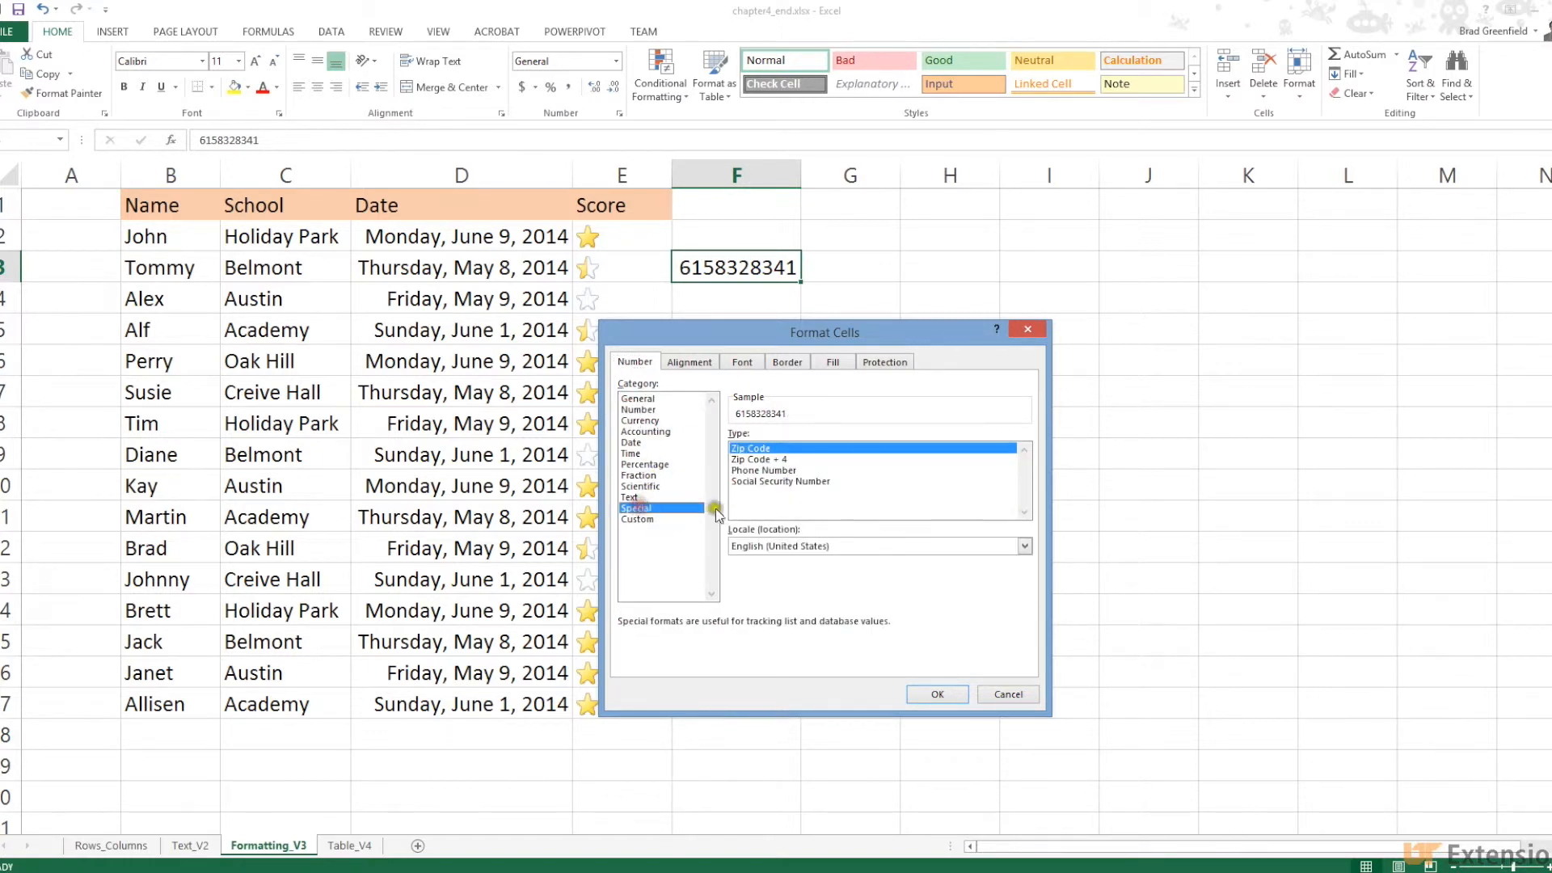
left_click(772, 471)
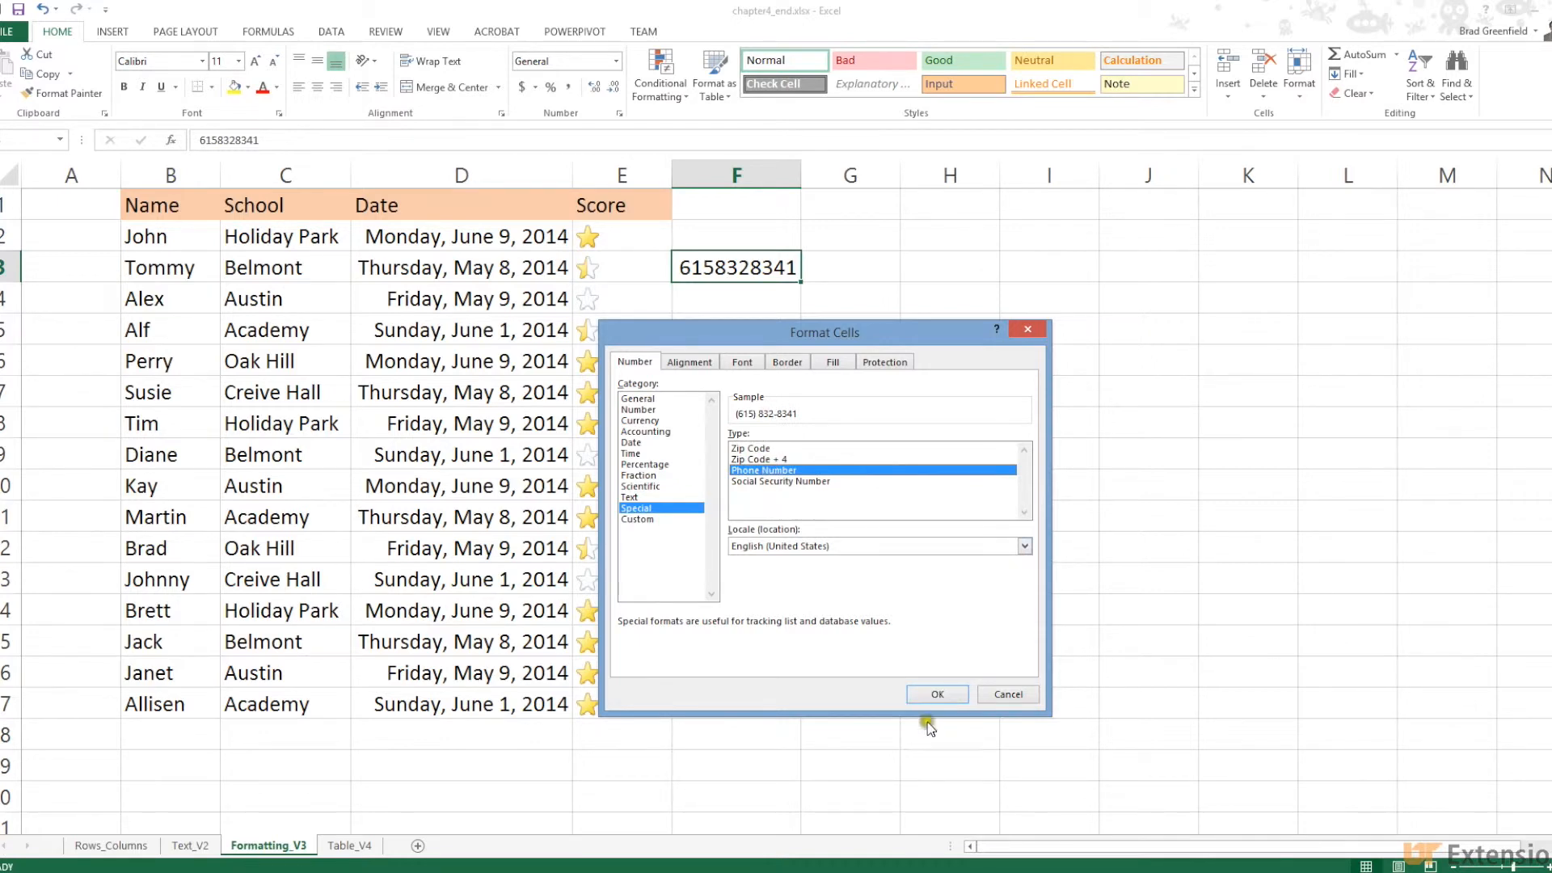
left_click(928, 695)
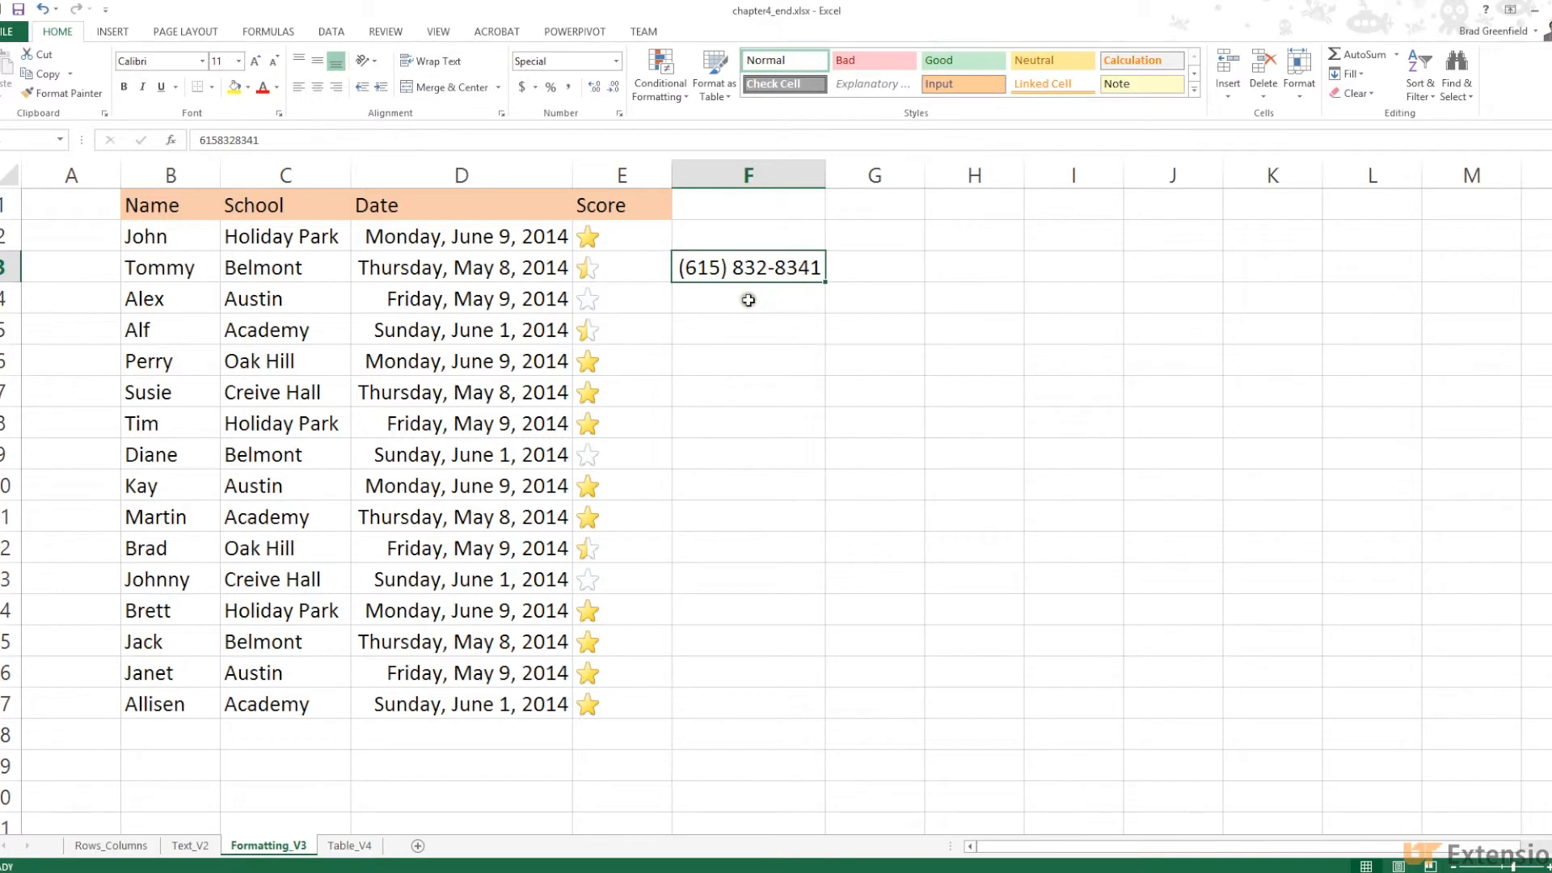
left_click(270, 141)
left_click_drag(270, 141, 188, 141)
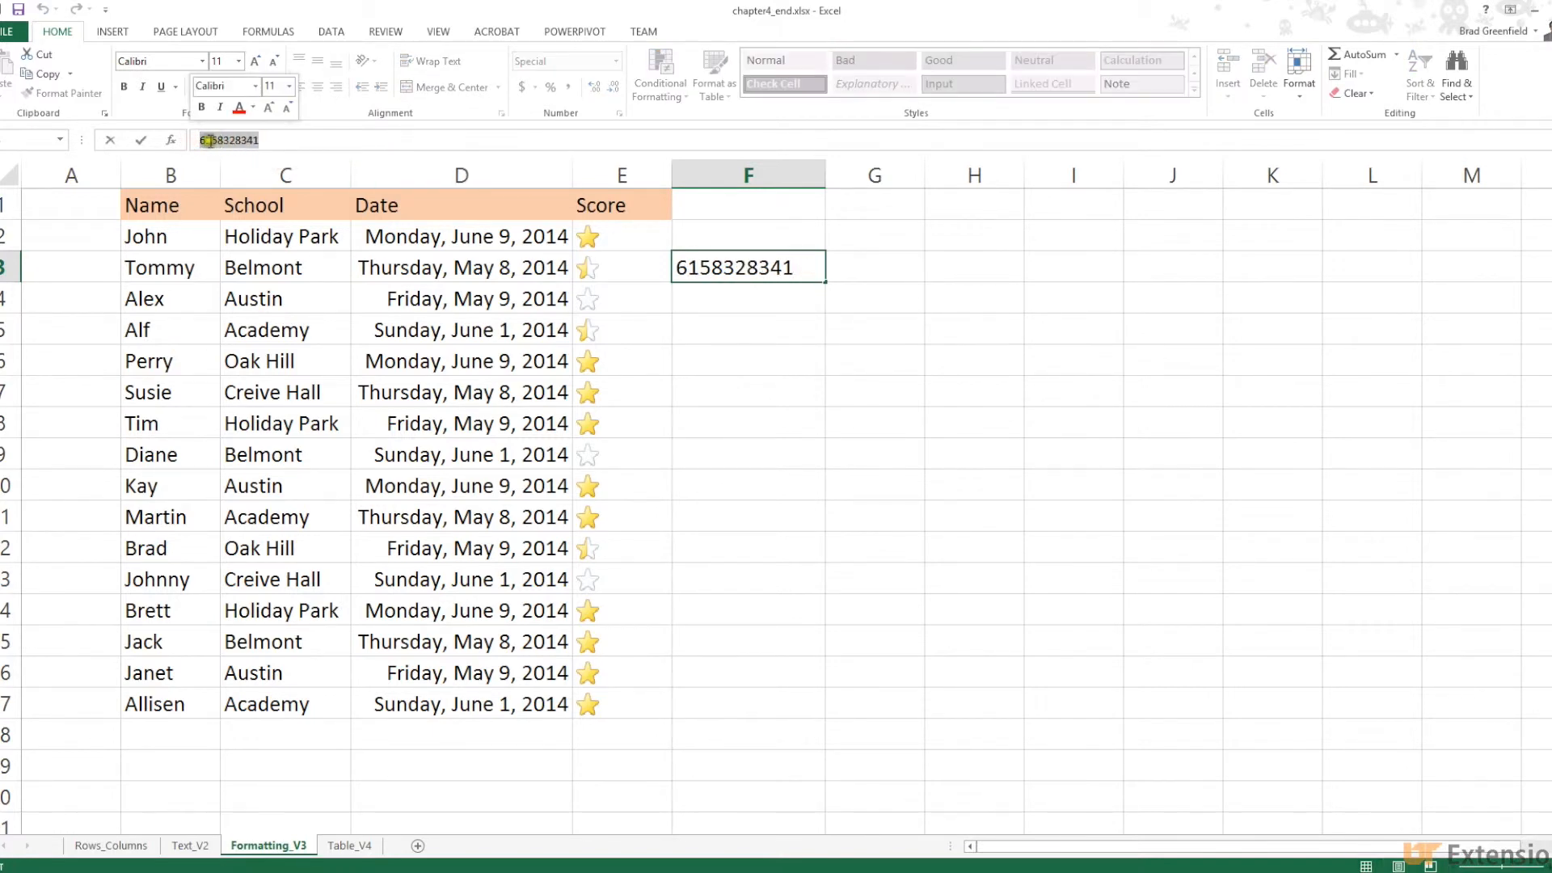
left_click(746, 297)
double_click(742, 268)
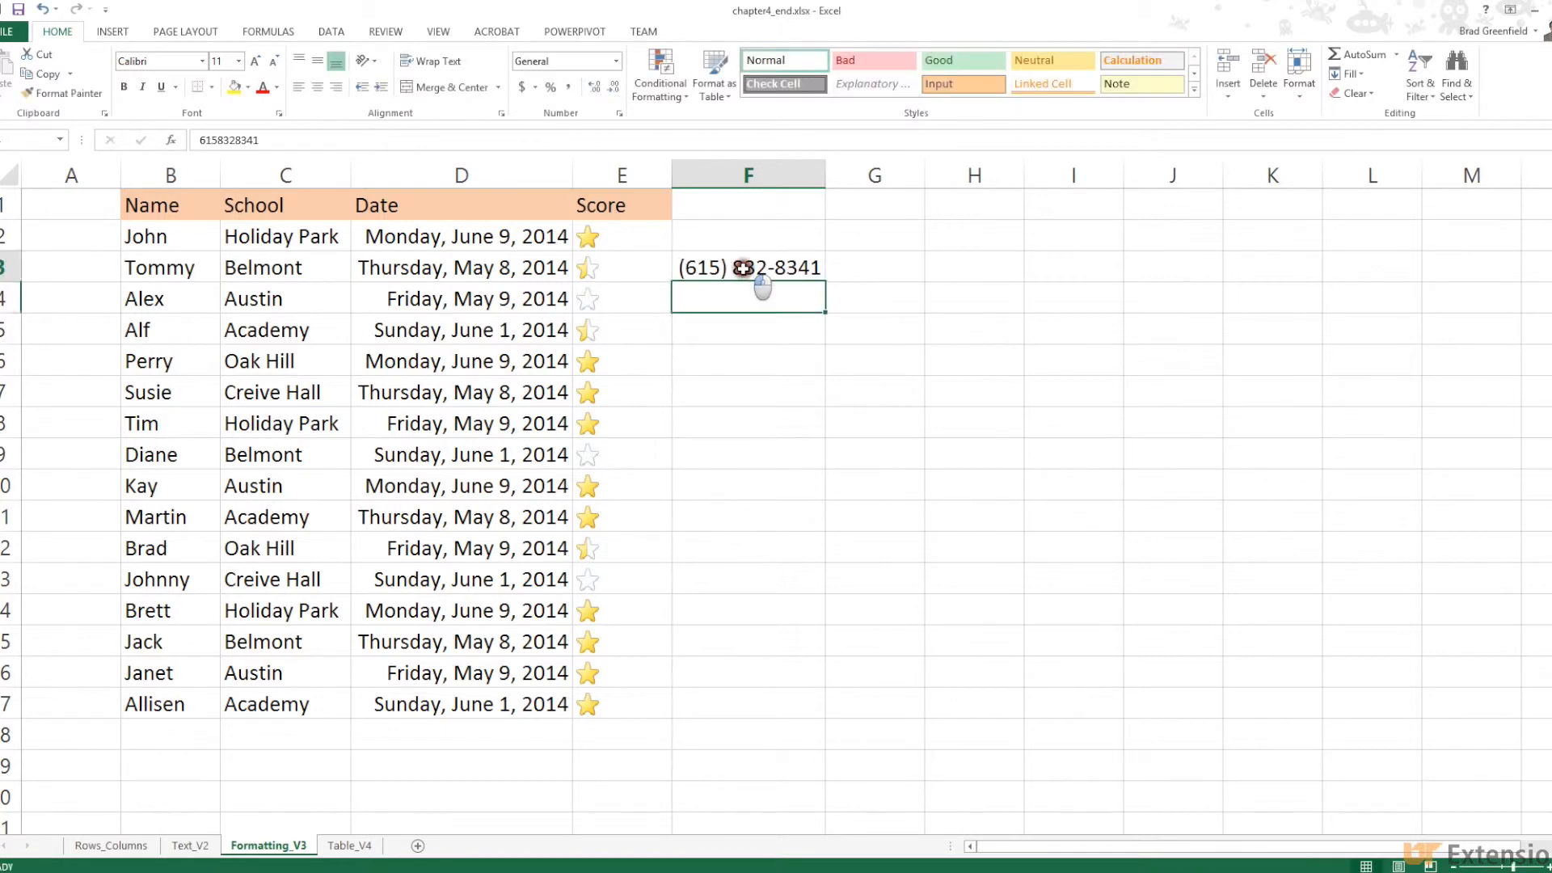
left_click(699, 268)
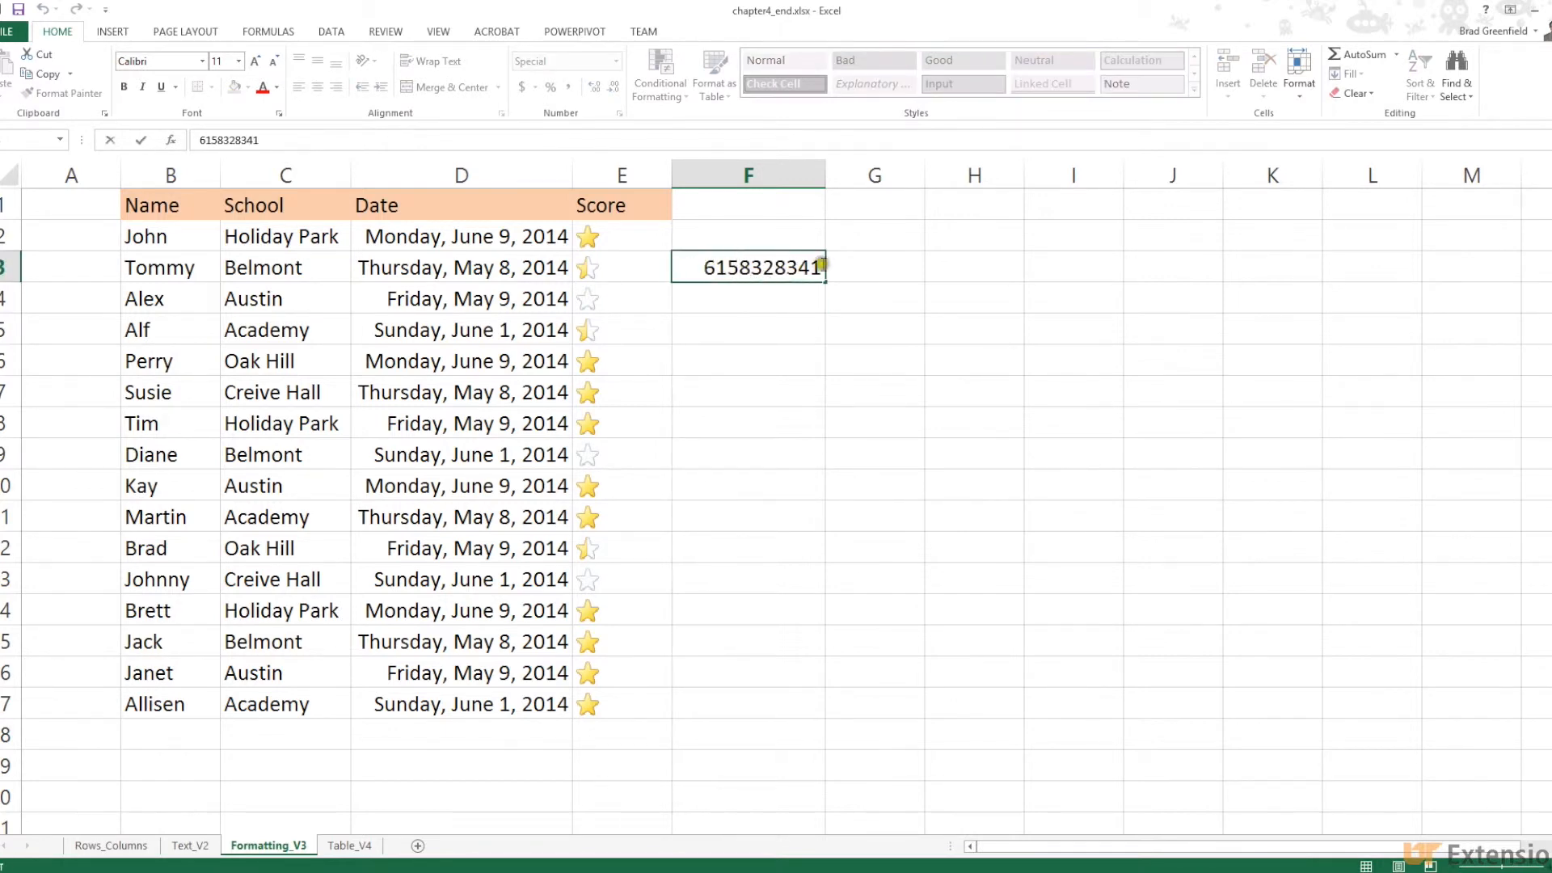
left_click(740, 265)
left_click(693, 298)
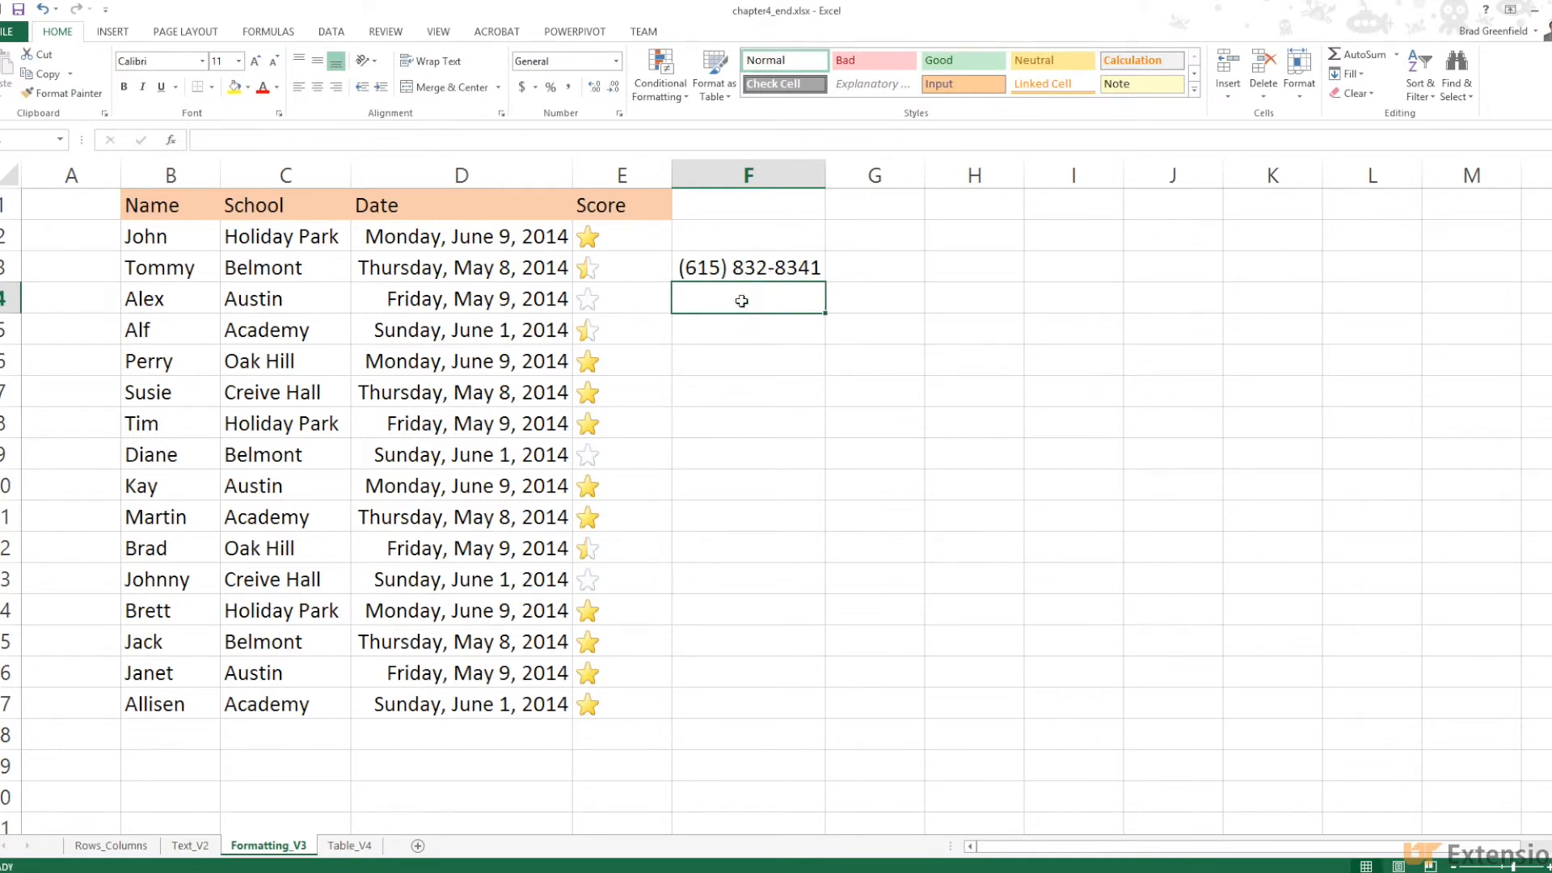
Enter a second ten-digit phone number in cell F4
type("93")
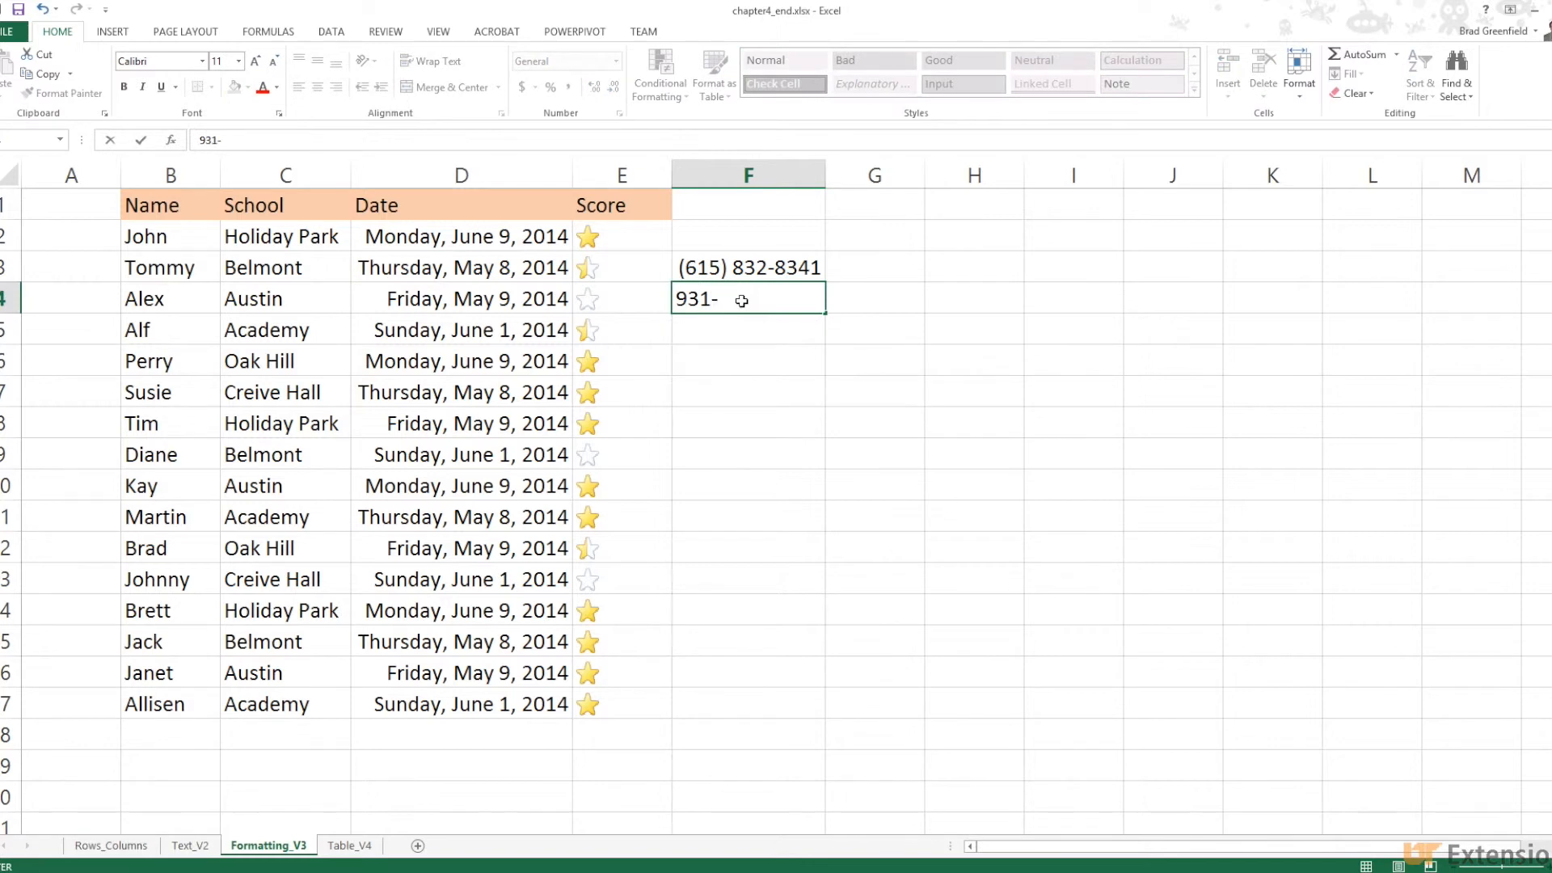
type("15555555")
left_click(738, 332)
left_click(728, 296)
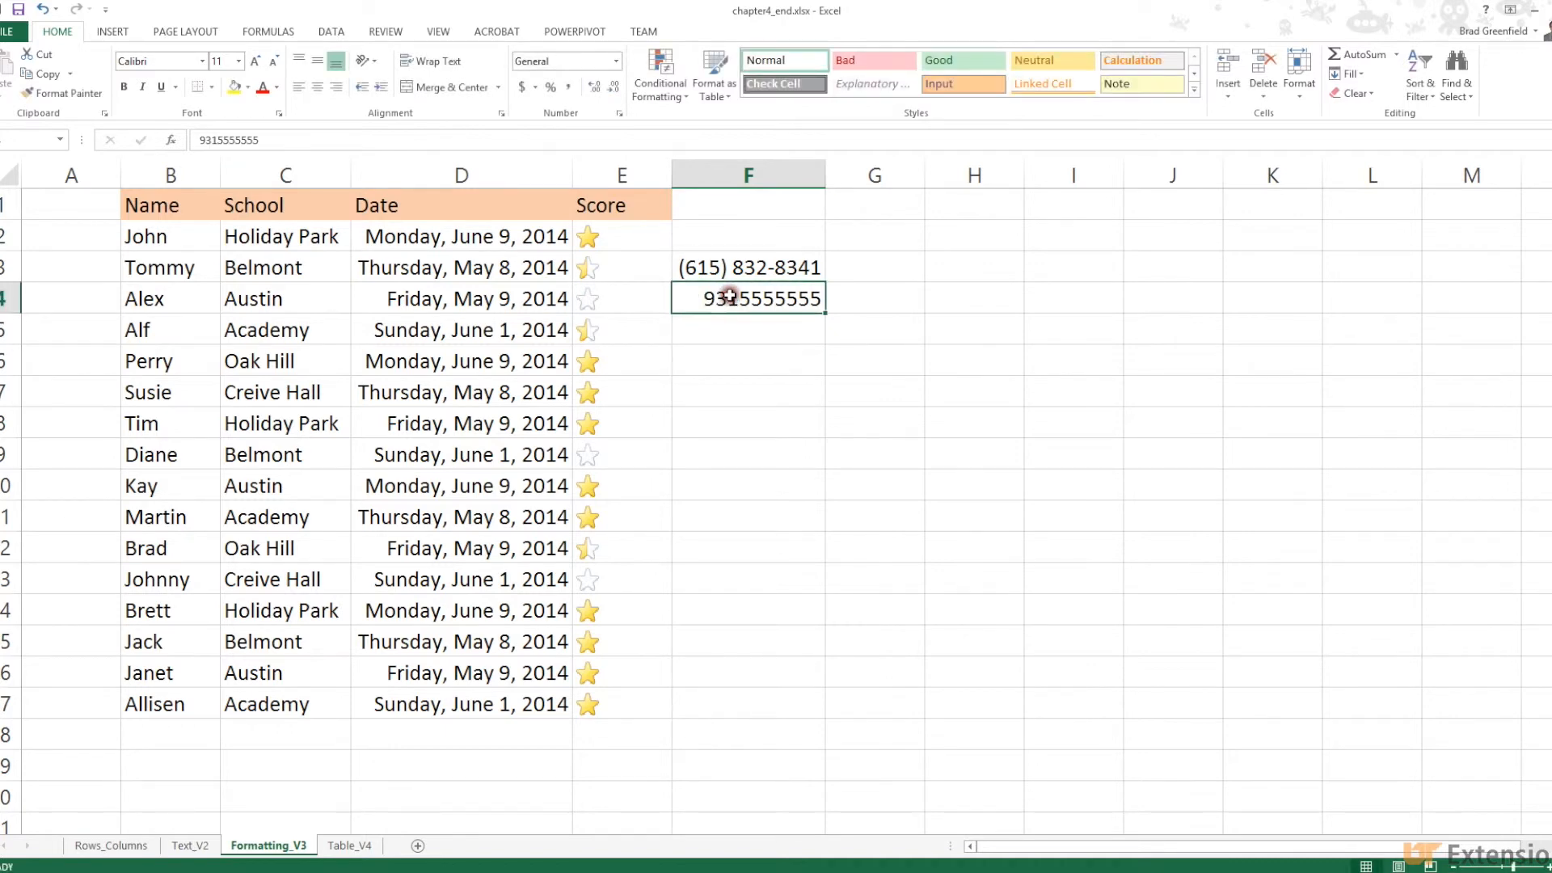
Apply the Special Phone Number format to all of column F
left_click(724, 166)
right_click(725, 173)
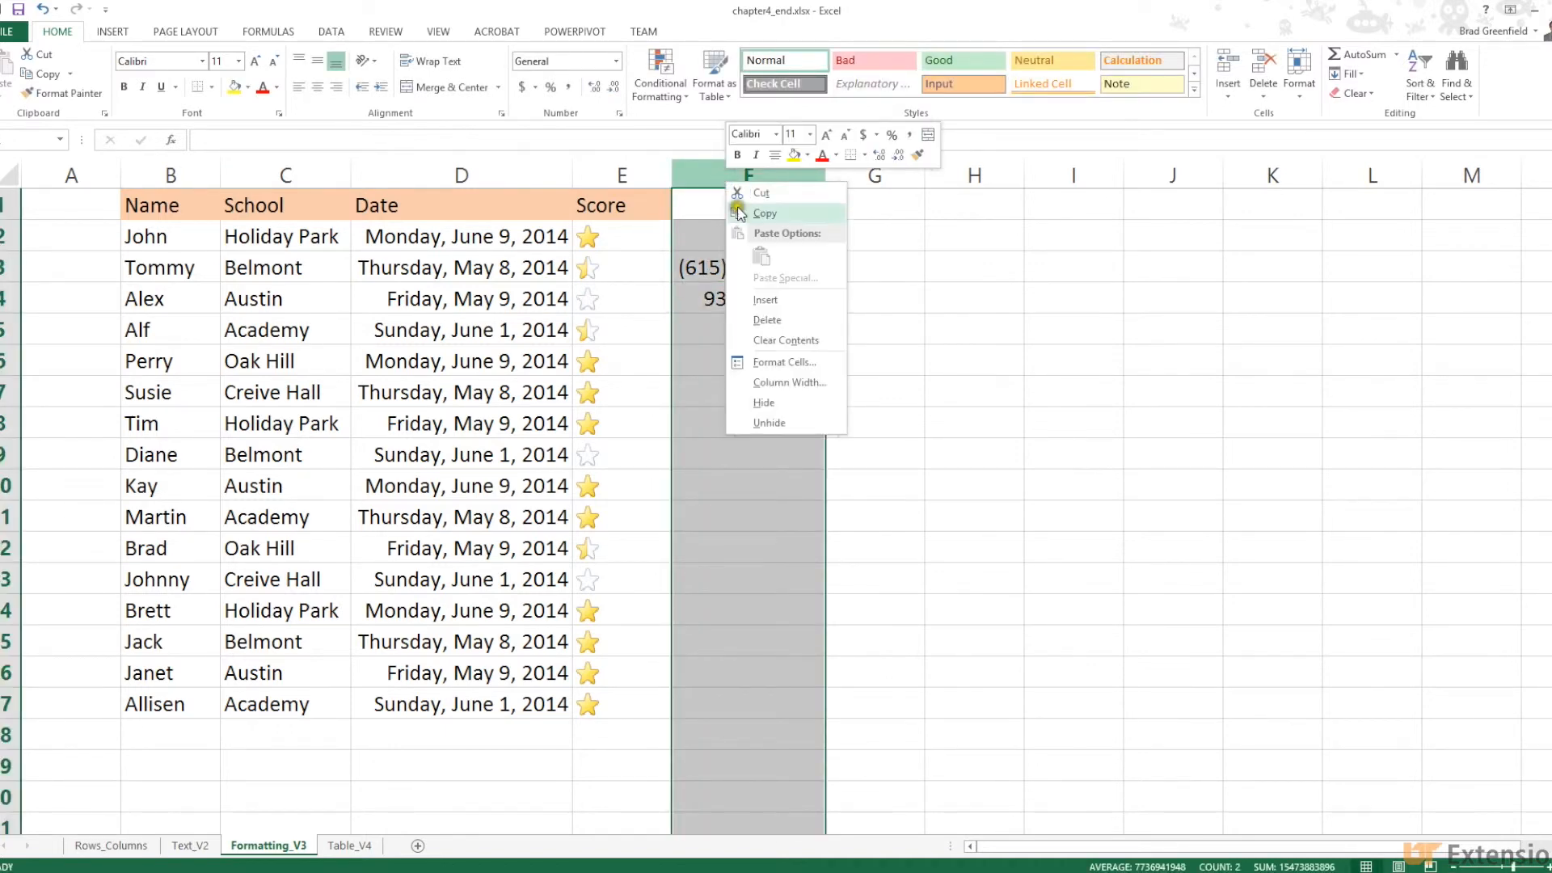
left_click(774, 362)
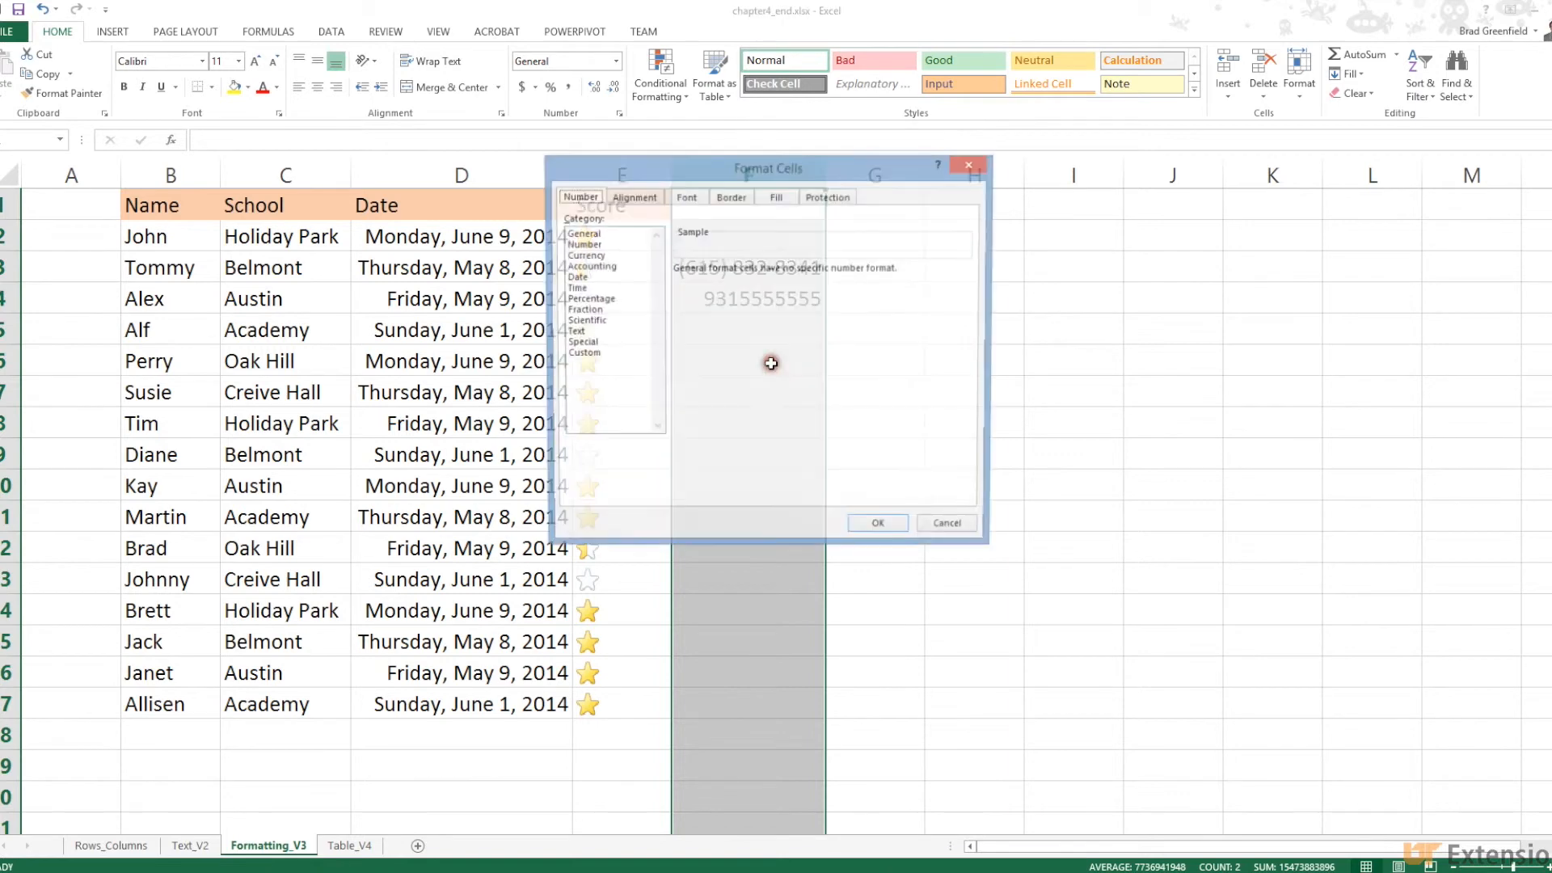
left_click(590, 343)
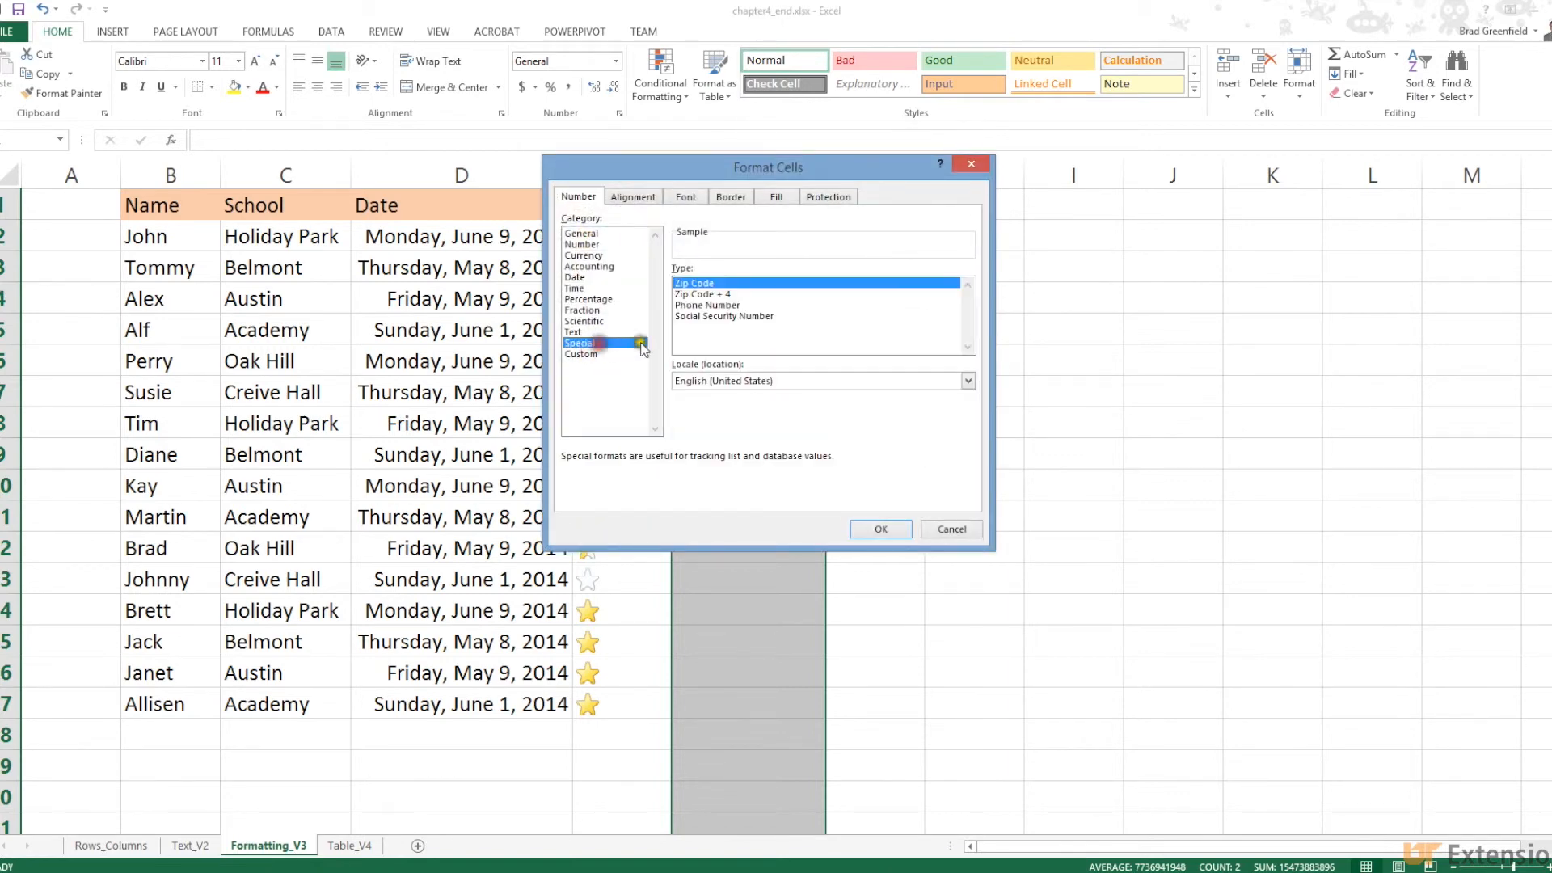
left_click(697, 306)
left_click(873, 530)
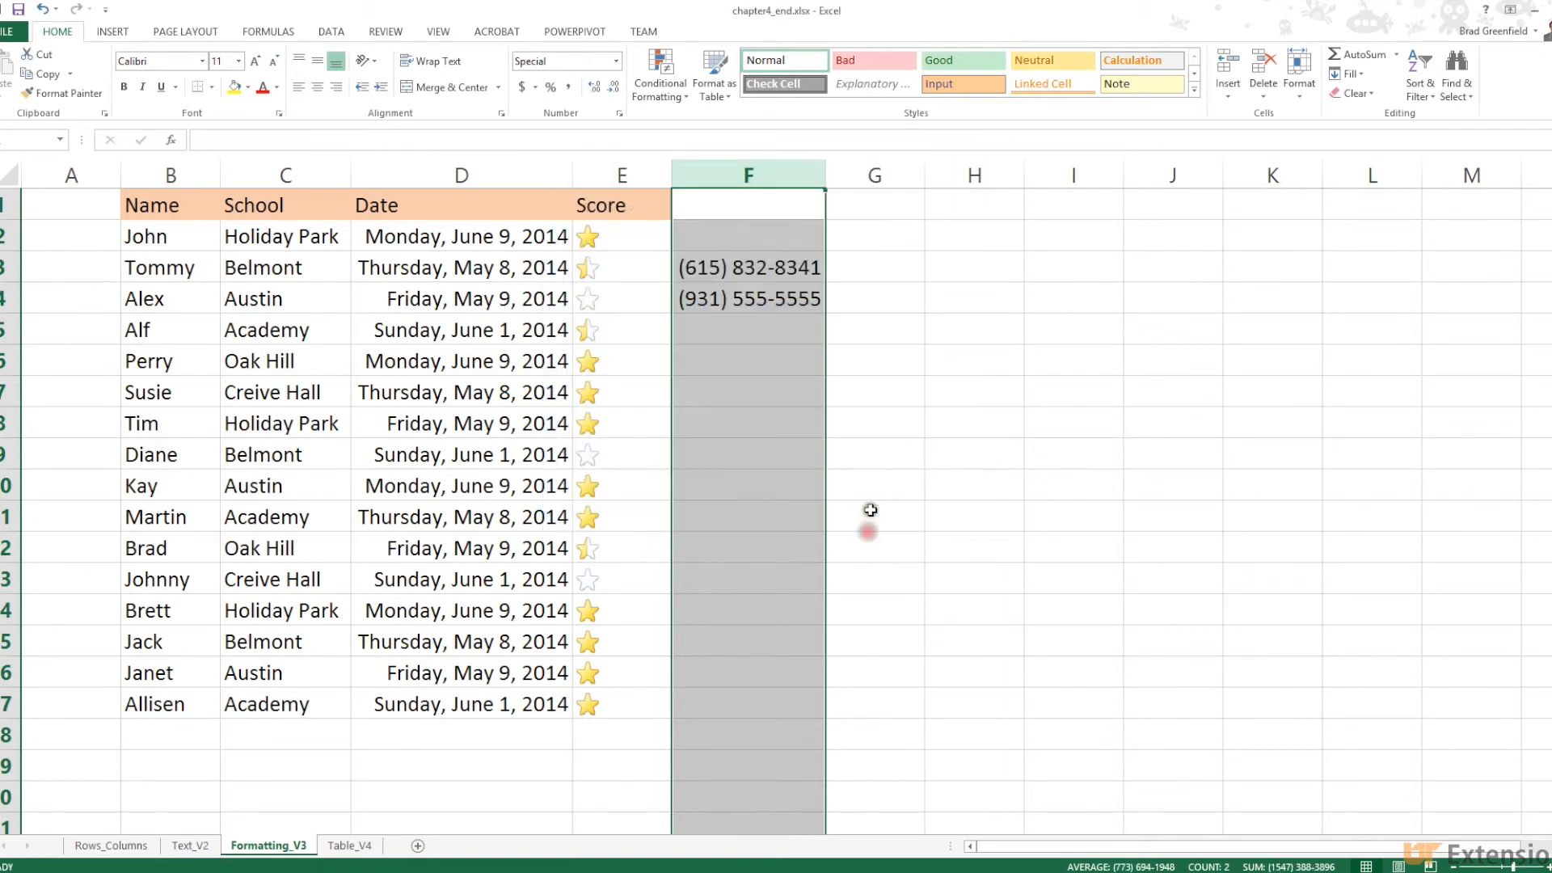
Deselect the column and re-enter F4 to check its stored value
left_click(869, 452)
left_click(728, 301)
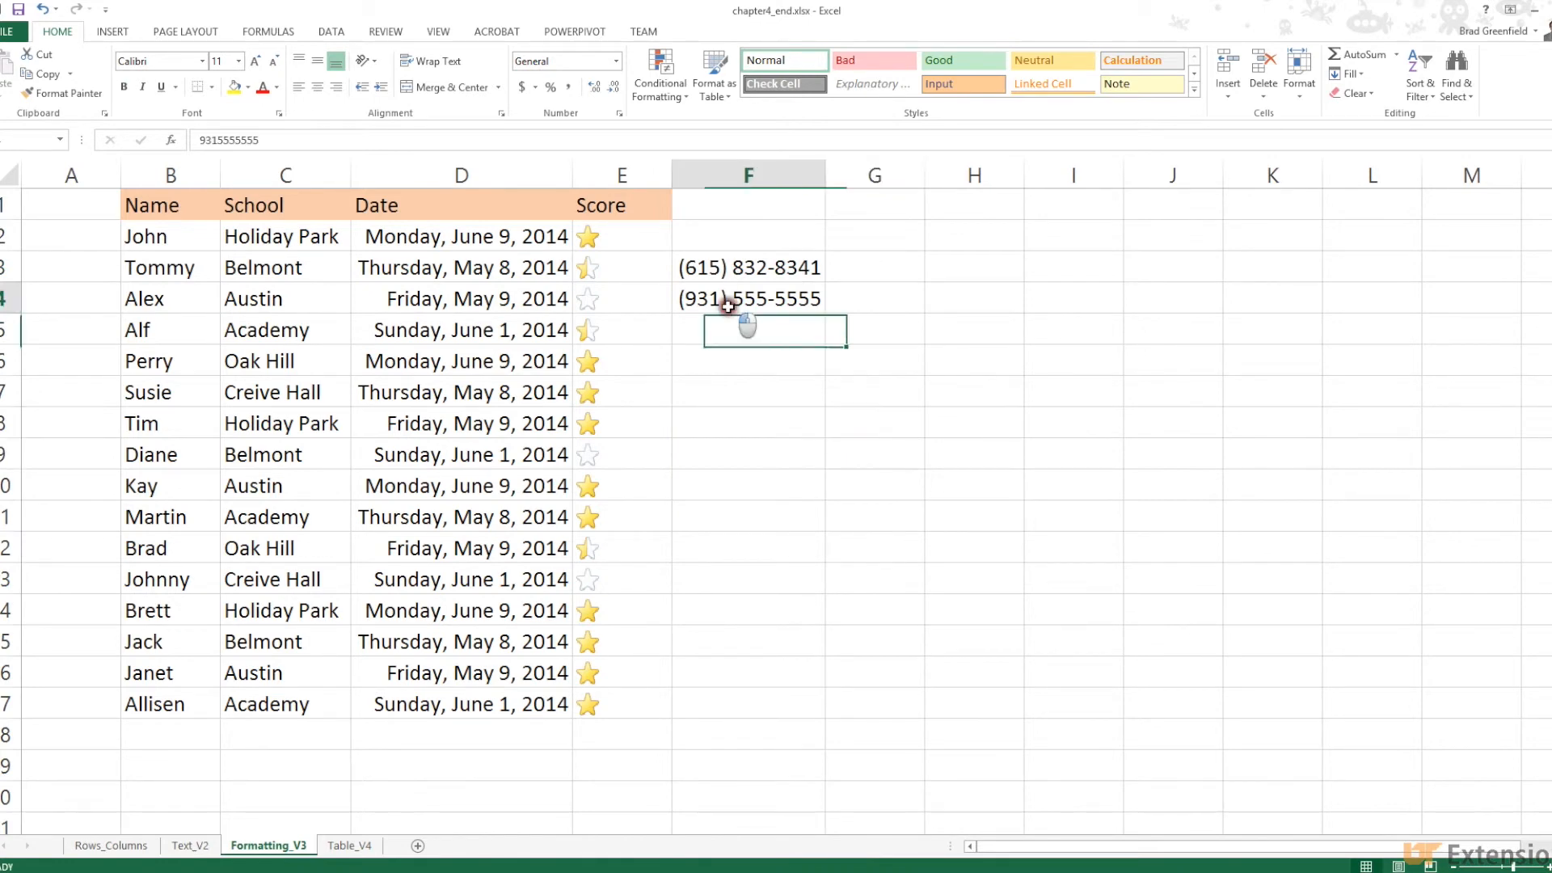
double_click(246, 142)
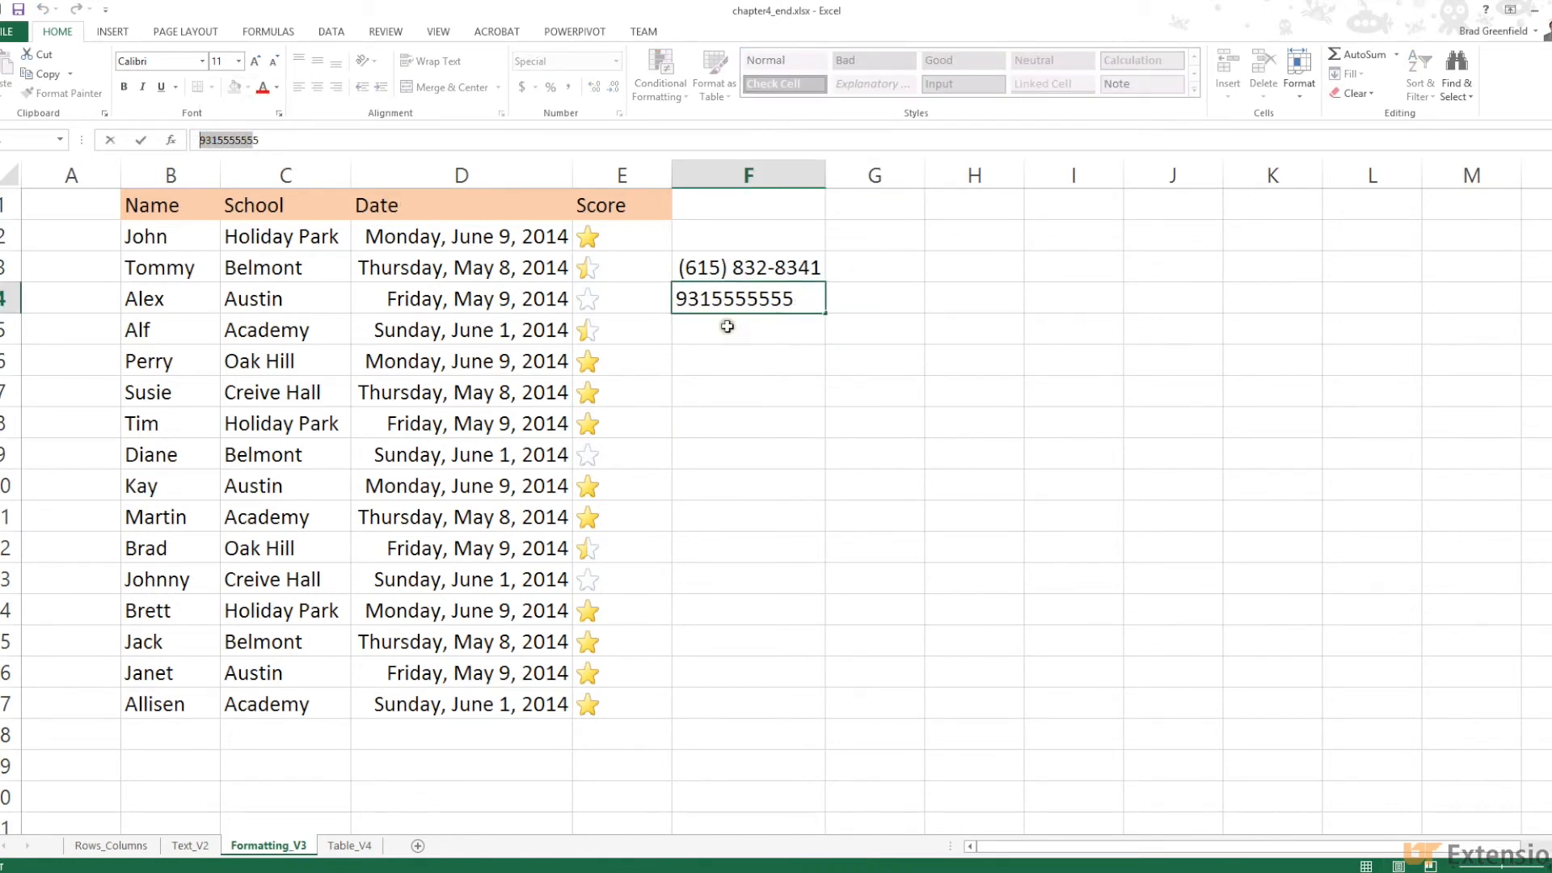
key("Return")
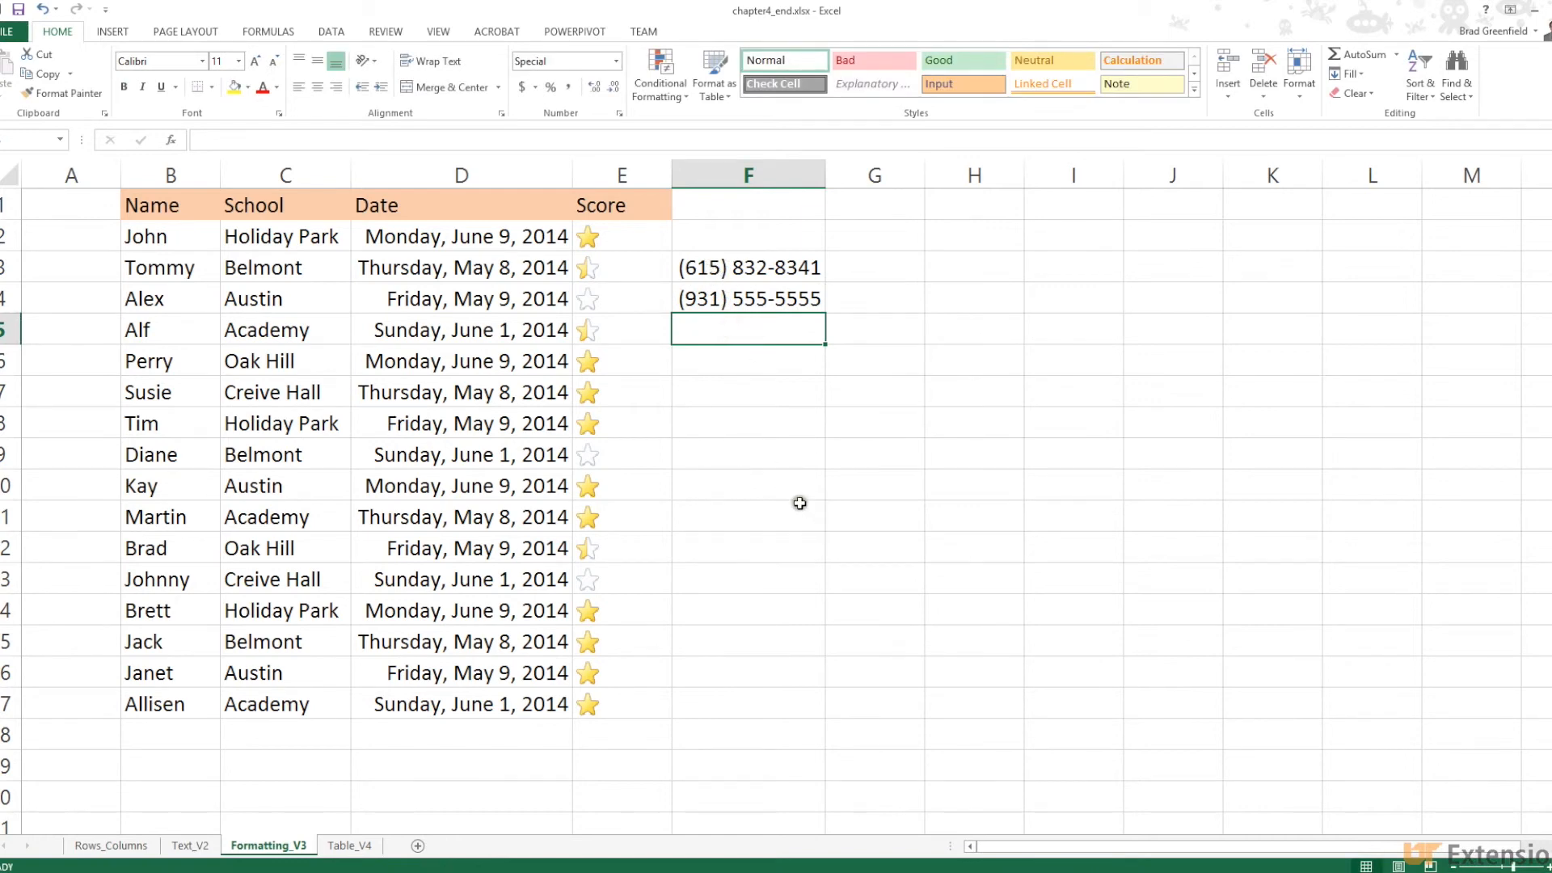